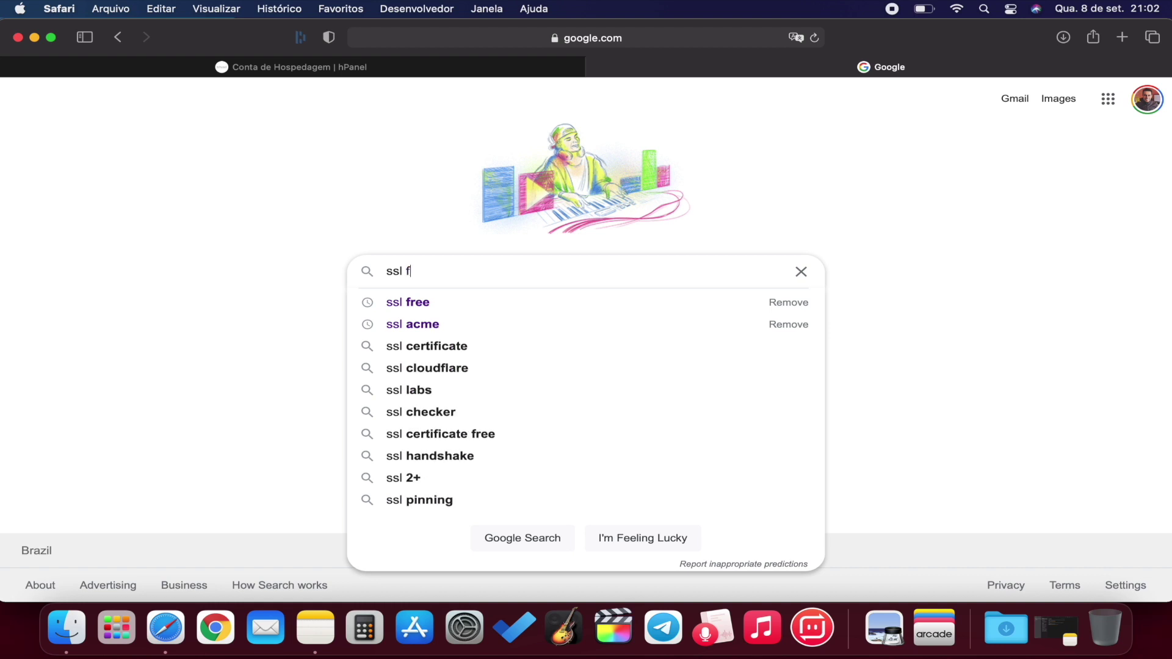
# Search Google for "ssl free" and open the SSL For Free website from the results.
pyautogui.press('Return')
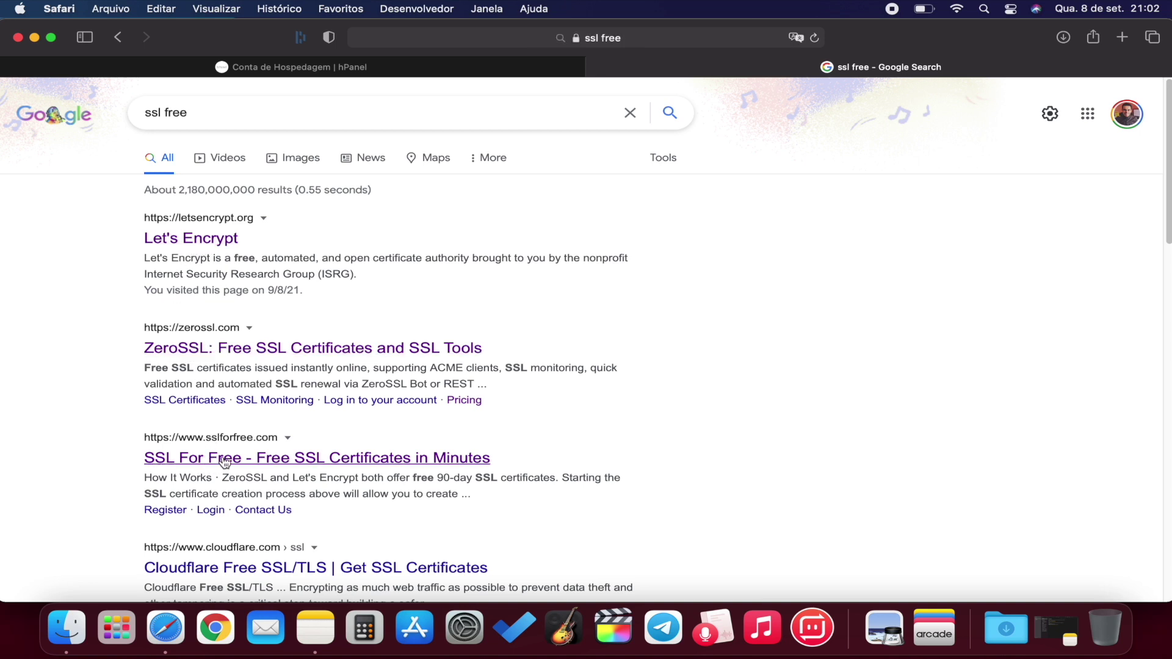
pyautogui.scroll(-1, 205, 442)
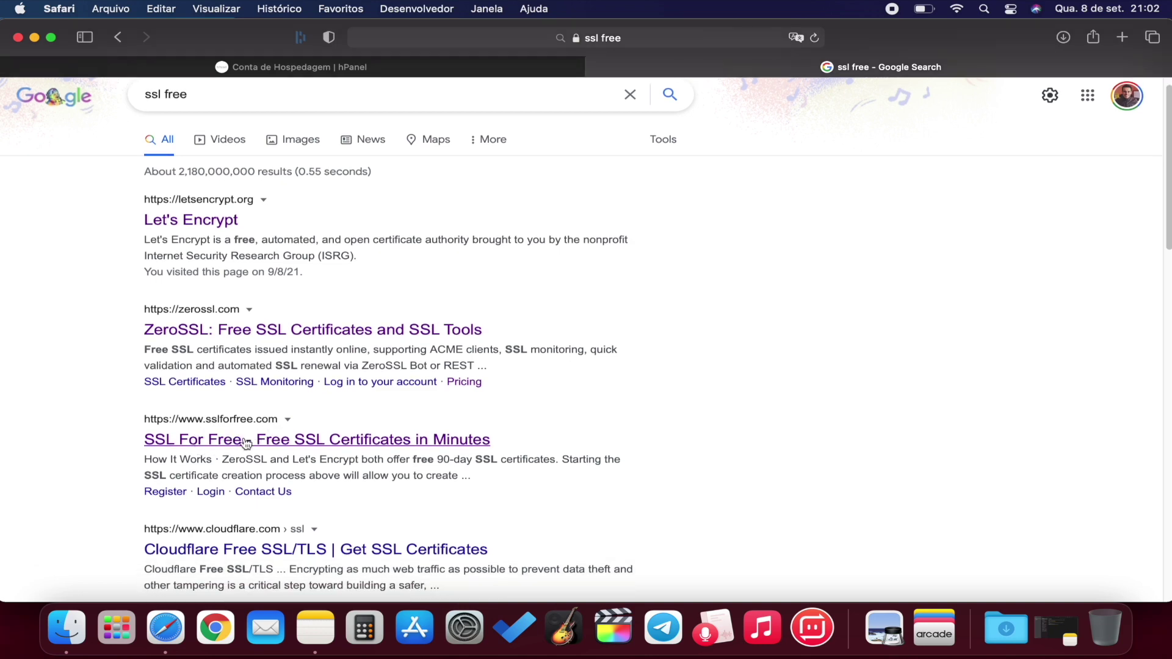
pyautogui.click(217, 441)
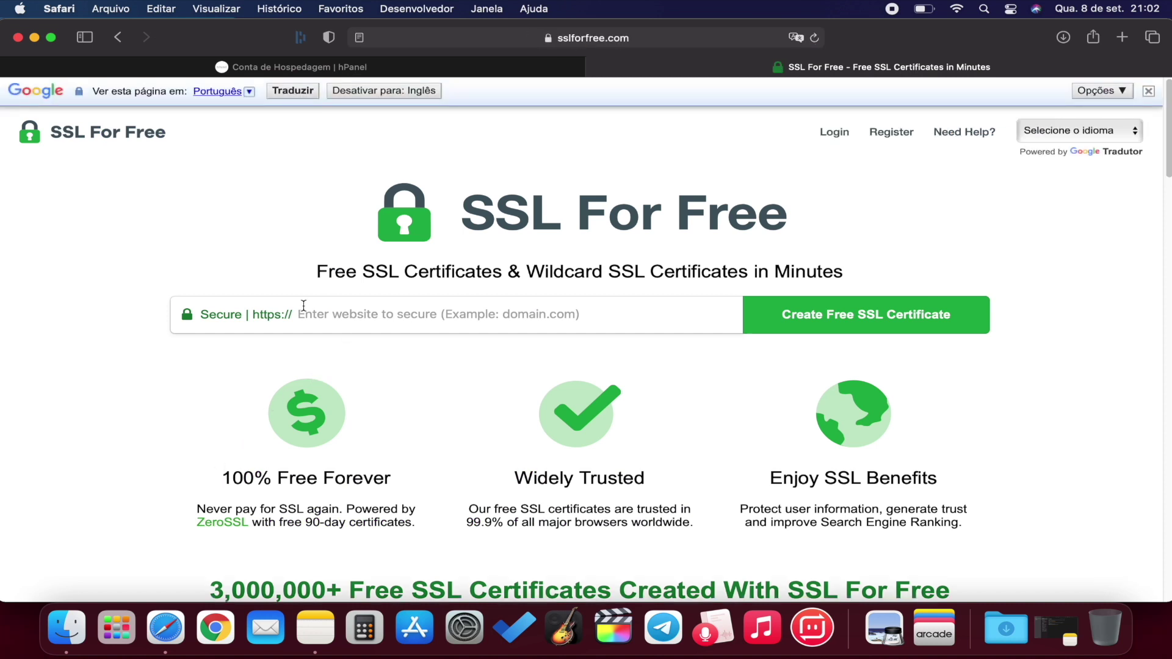
# Request a free SSL certificate for afiliadomania.com.br on the SSL For Free home page.
pyautogui.click(346, 313)
pyautogui.click(371, 67)
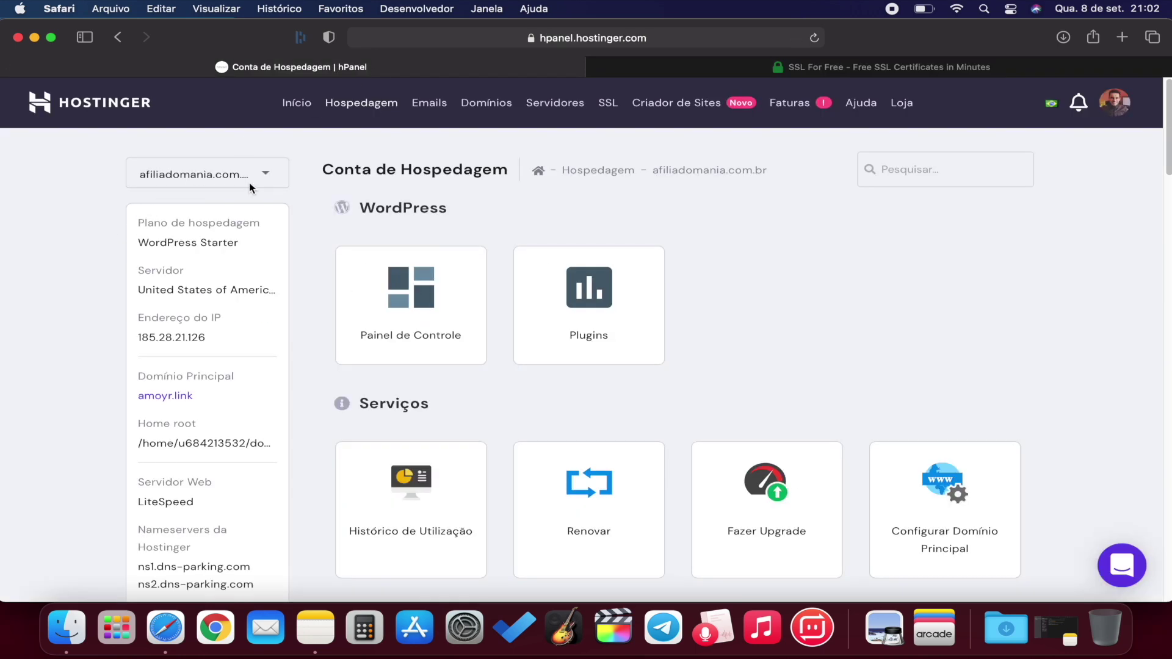
pyautogui.click(801, 72)
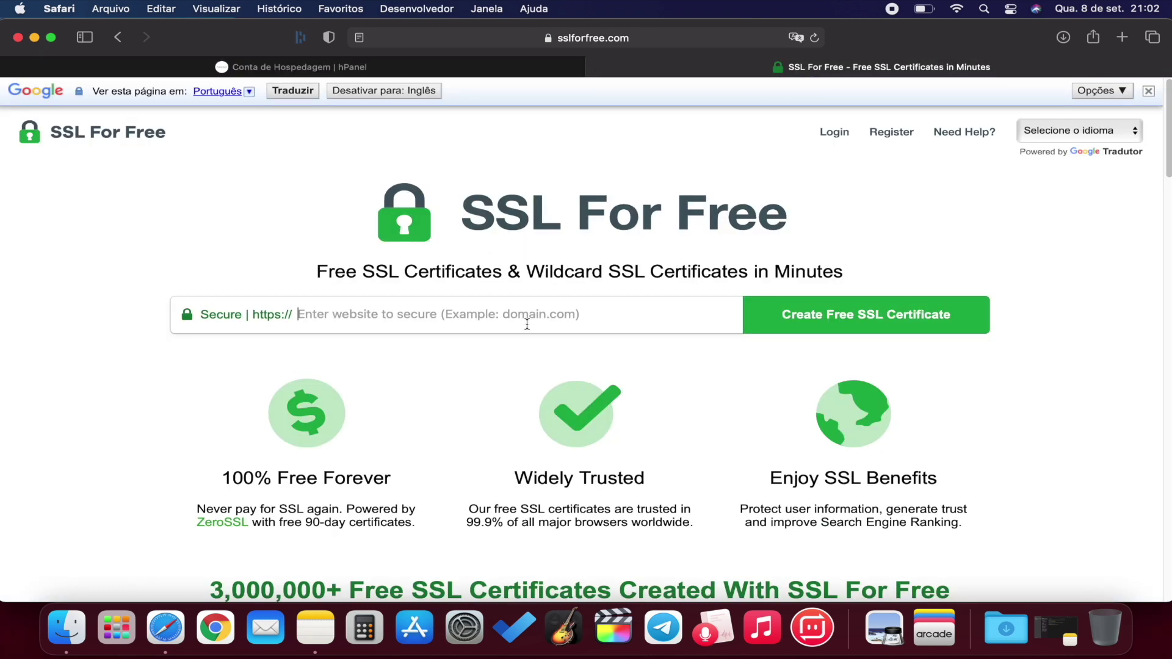
pyautogui.write('afiliadomania.com.br')
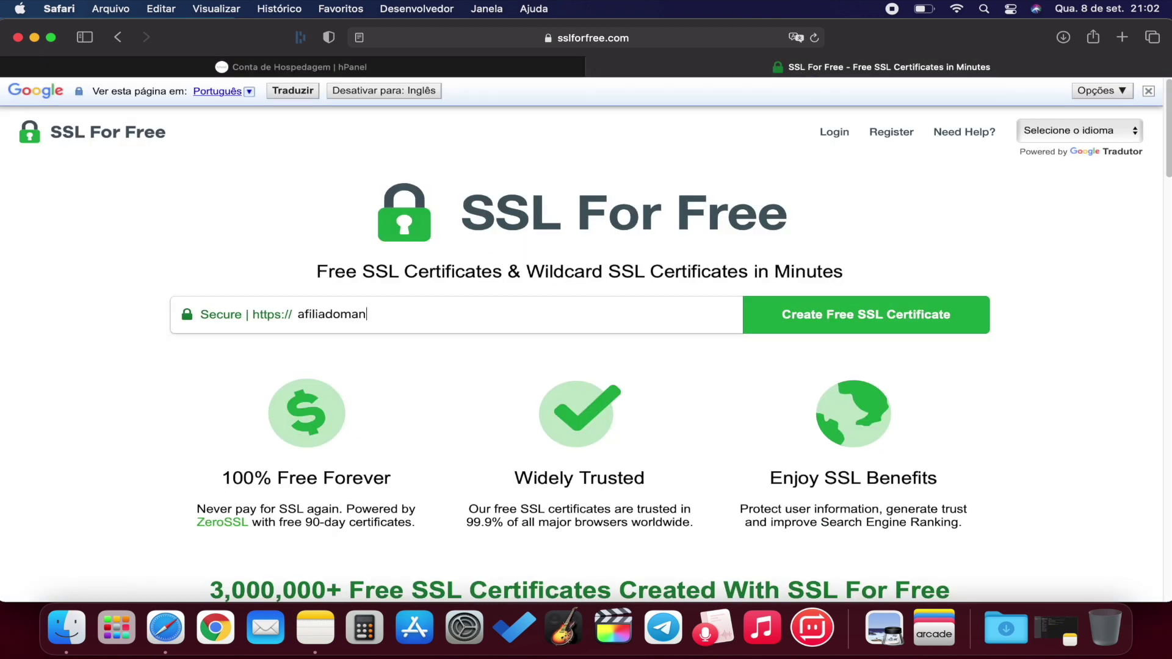
pyautogui.click(849, 322)
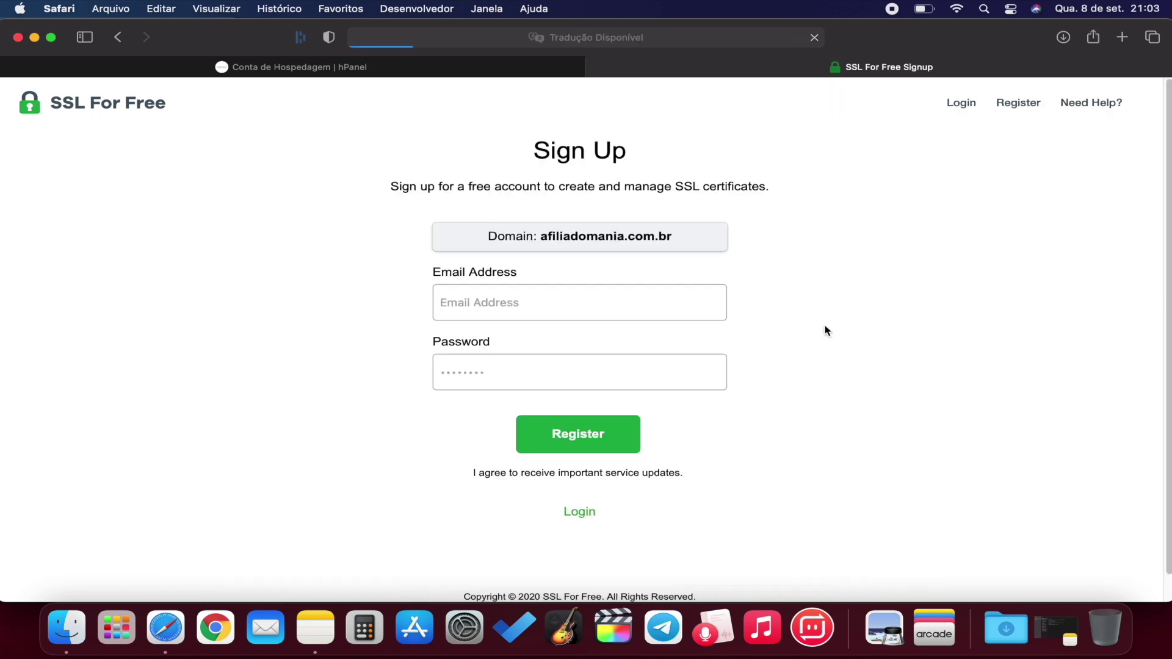
pyautogui.scroll(-2, 688, 410)
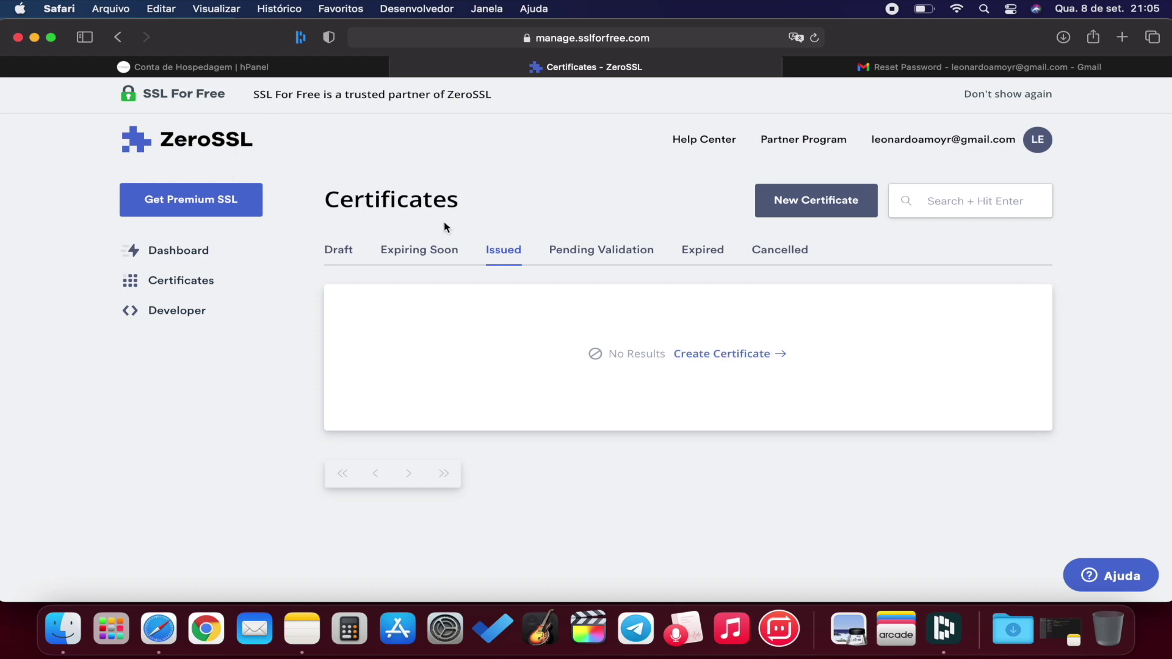
# Start a new certificate in ZeroSSL and submit afiliadomania.com.br as the domain to secure.
pyautogui.click(718, 354)
pyautogui.scroll(-5, 495, 367)
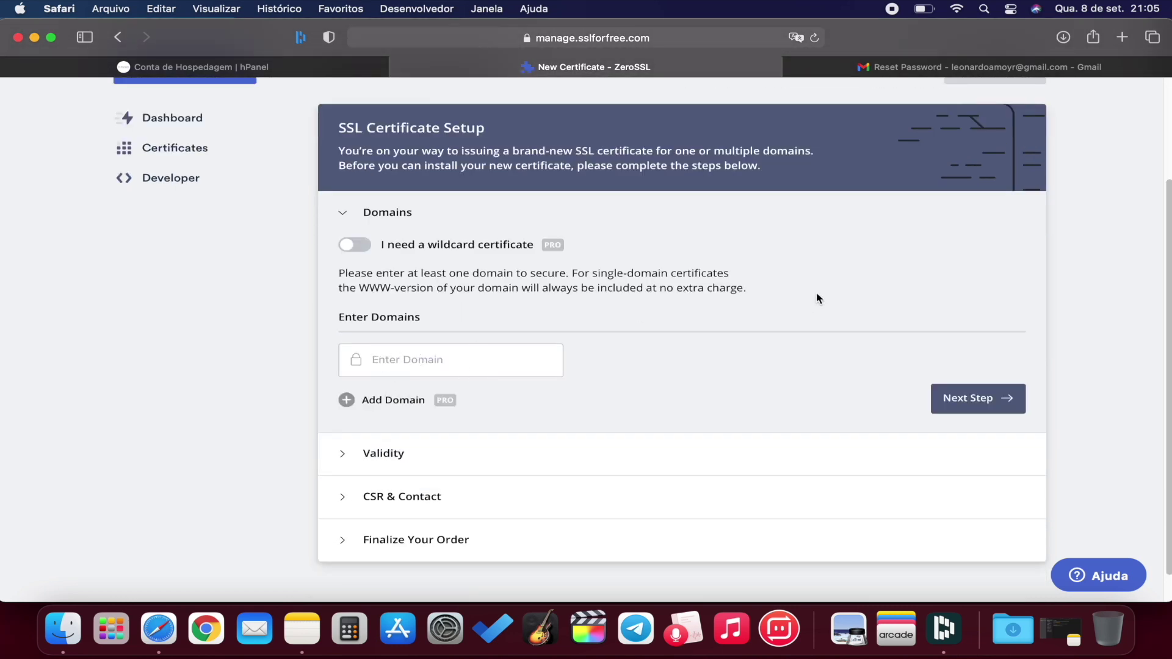
pyautogui.write('afiliadomania.com.br')
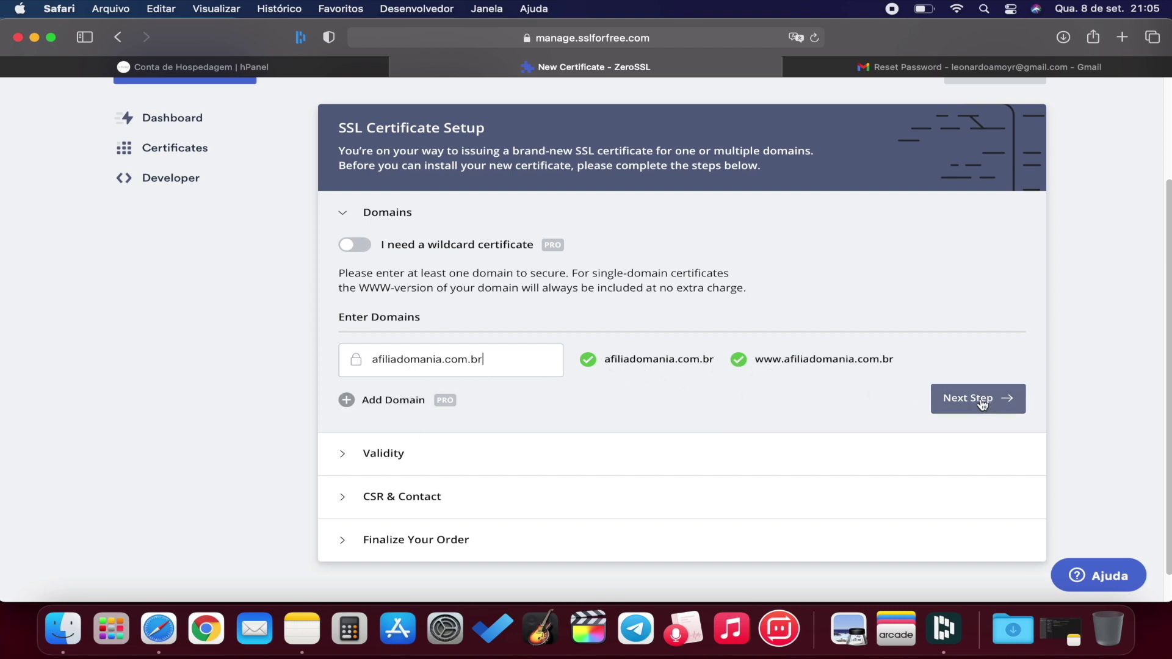
pyautogui.scroll(-1, 967, 403)
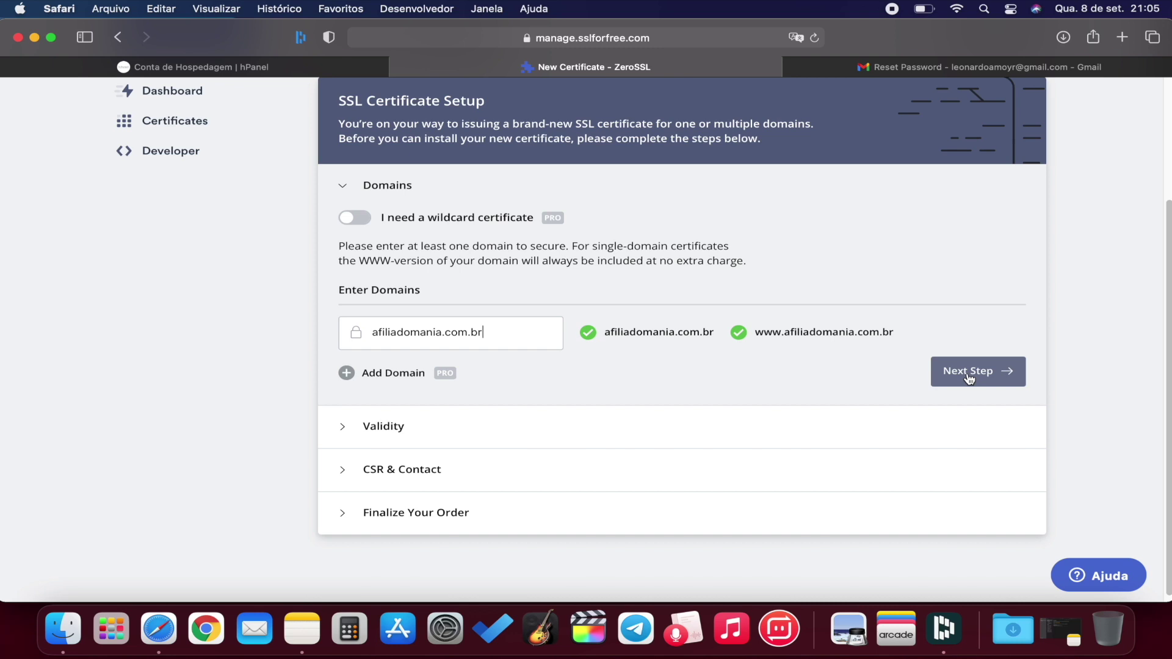
pyautogui.click(969, 378)
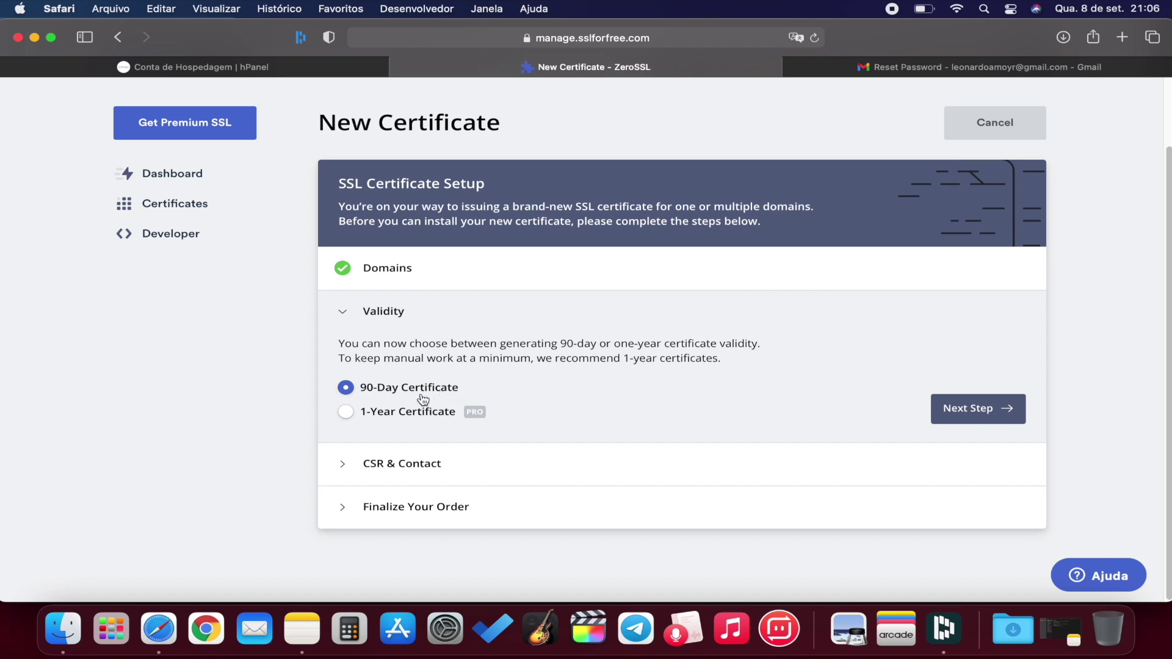
# Accept the 90-day validity and auto-generated CSR, and submit the certificate order on the Free plan.
pyautogui.click(966, 415)
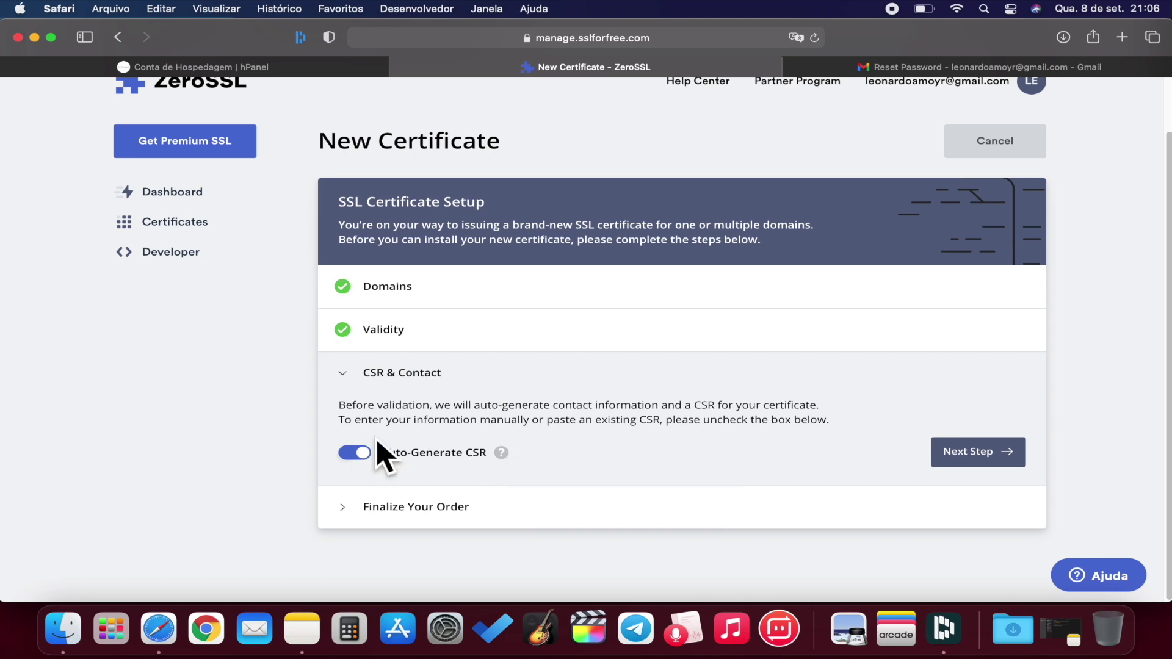
pyautogui.click(995, 457)
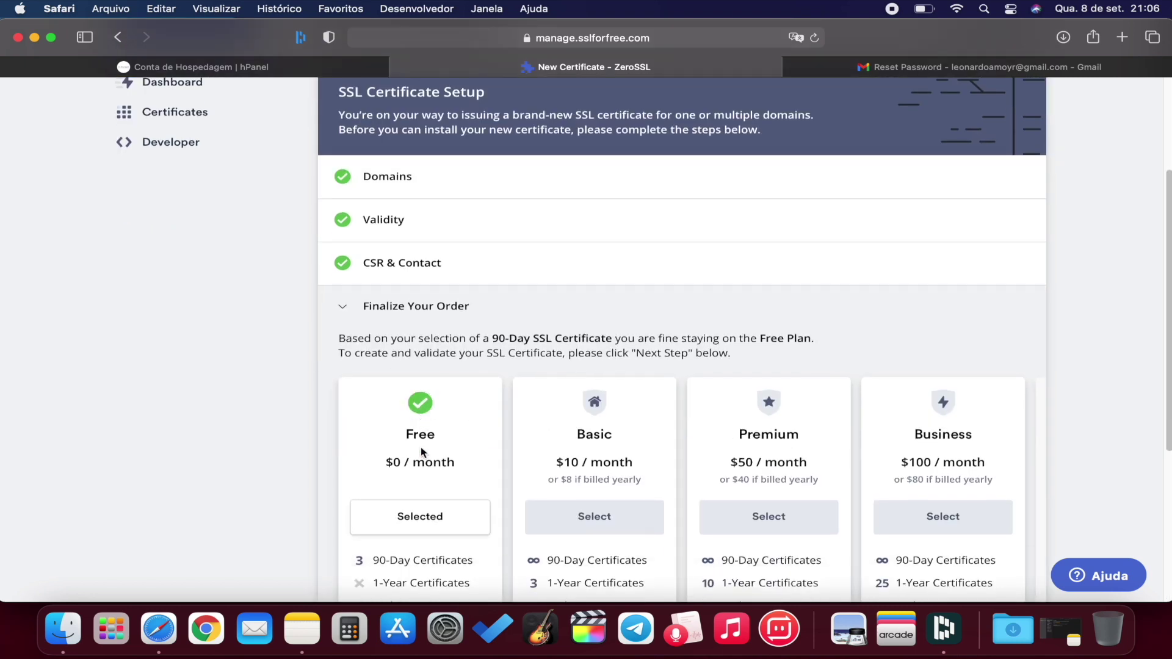
pyautogui.scroll(-5, 420, 446)
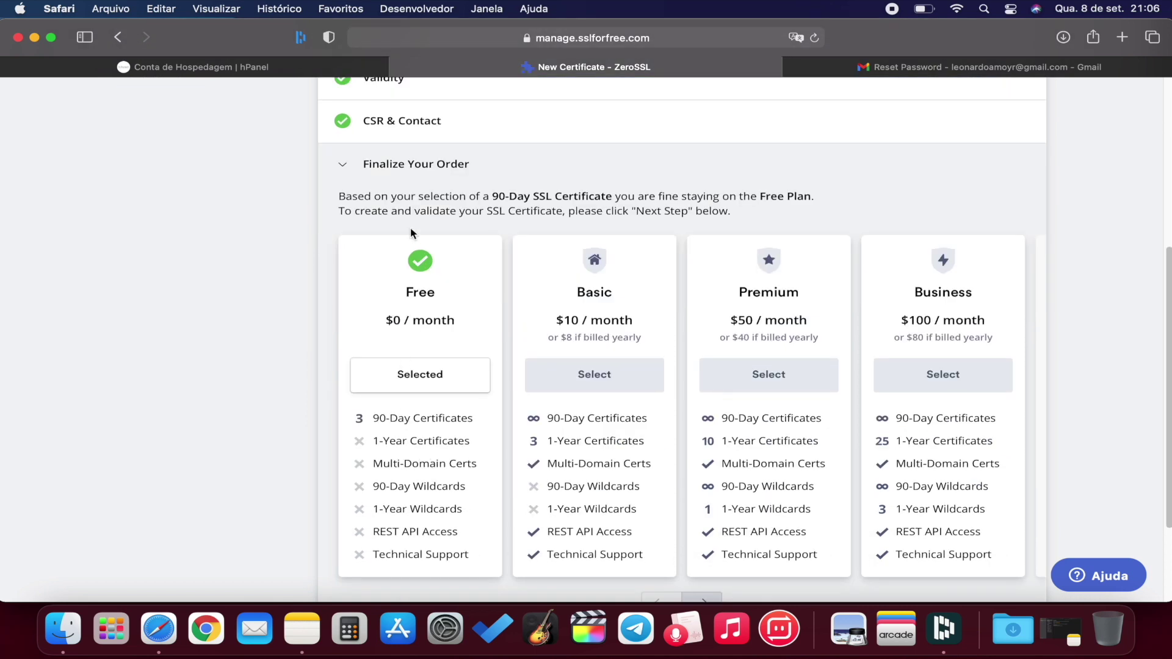
pyautogui.scroll(-5, 403, 427)
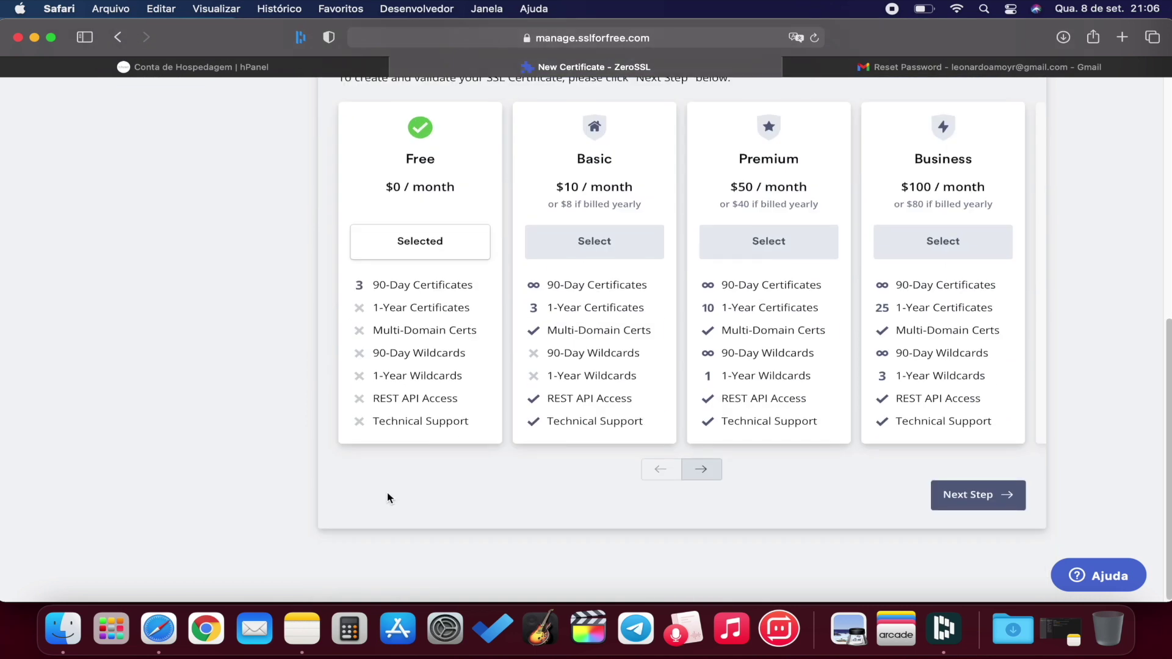
pyautogui.click(976, 501)
# Review the e-mail verification addresses, and choose HTTP File Upload as the domain verification method.
pyautogui.scroll(-3, 670, 518)
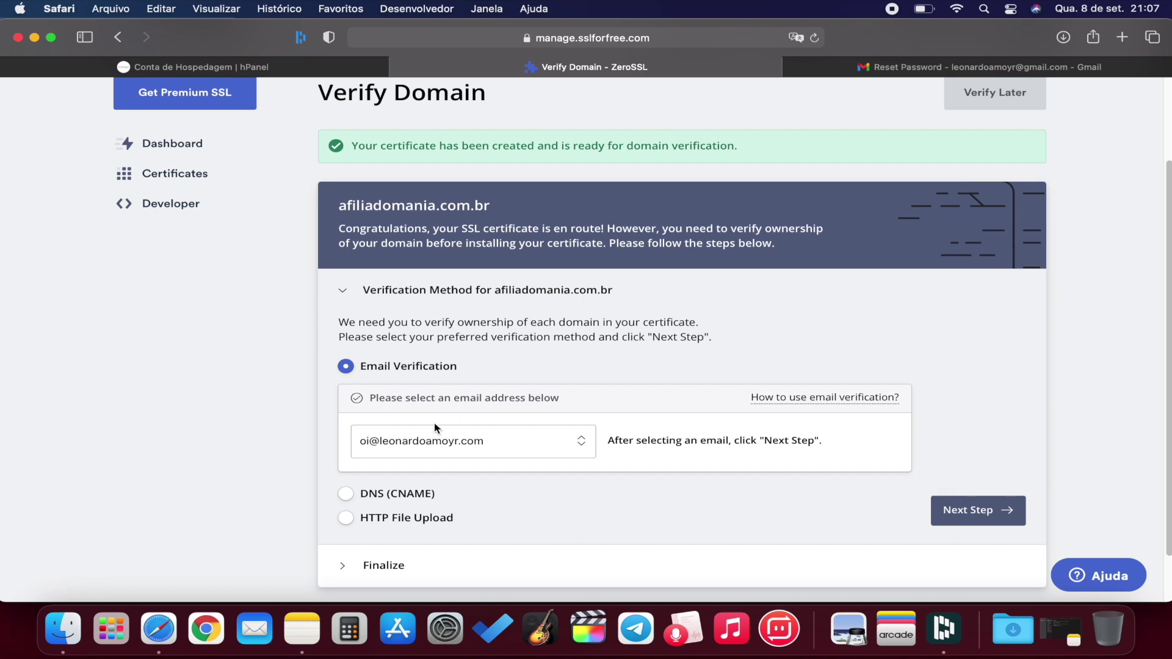
pyautogui.click(438, 443)
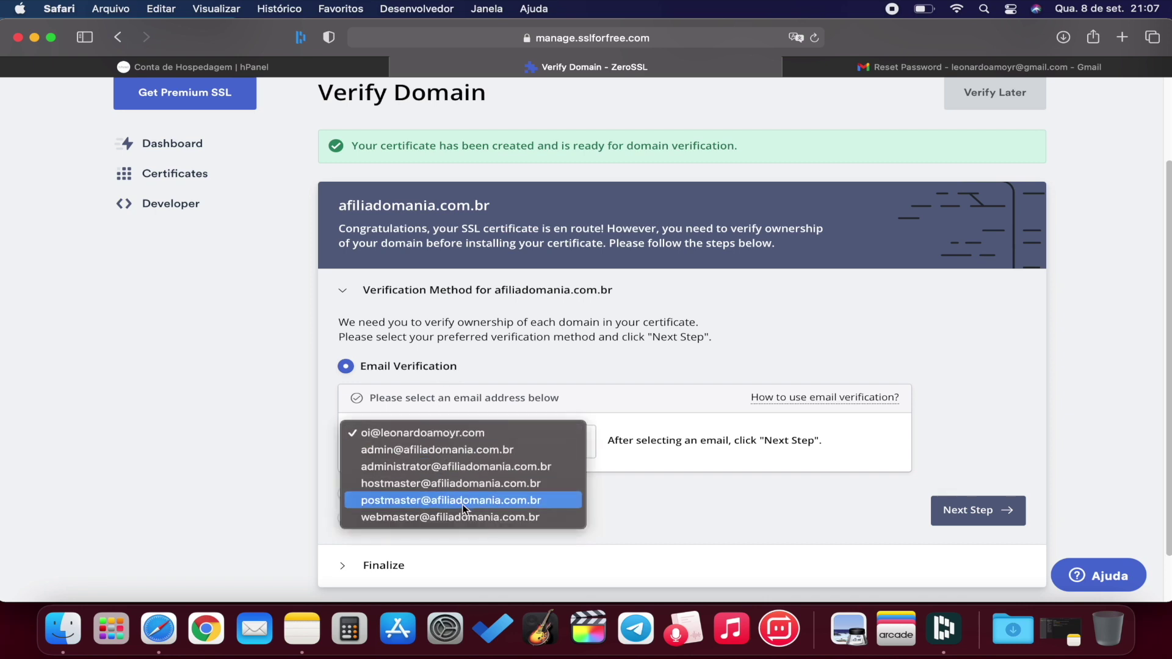
pyautogui.click(667, 505)
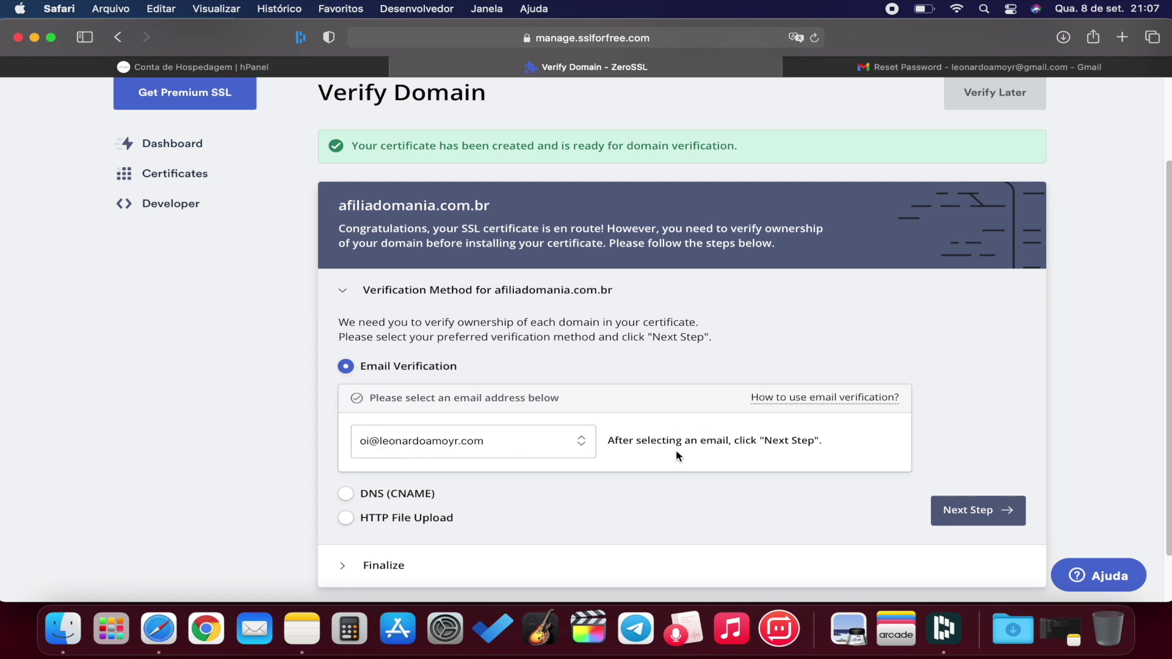
pyautogui.scroll(-1, 565, 465)
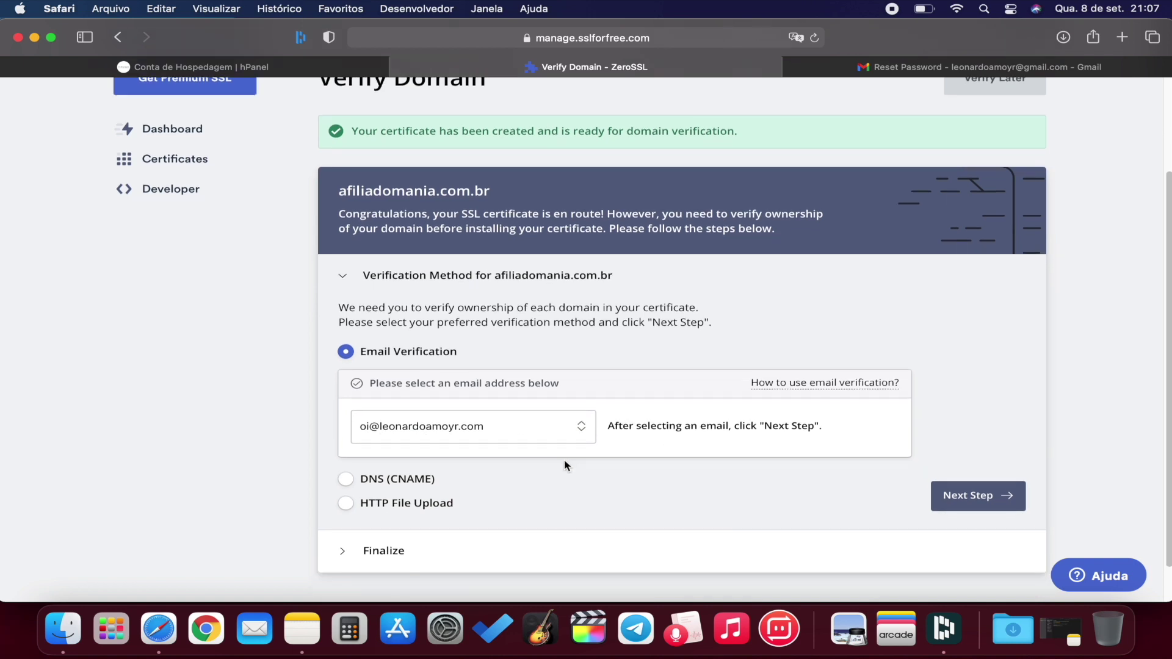
pyautogui.click(358, 508)
pyautogui.scroll(-5, 448, 472)
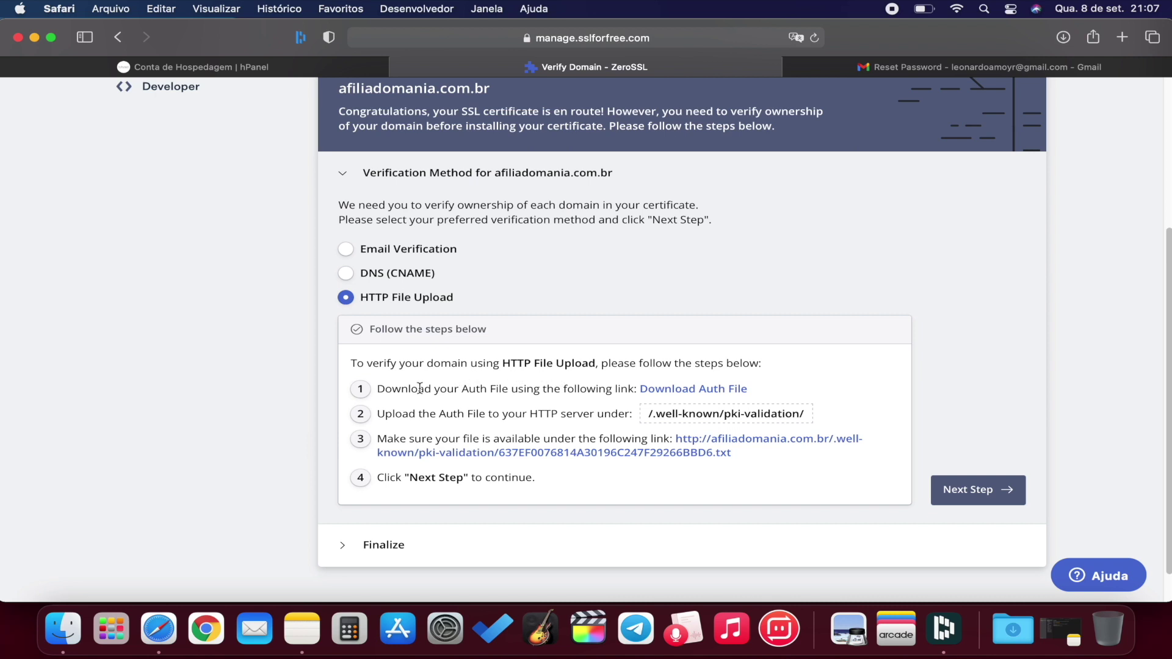
# Download the Auth File for the HTTP verification and close the Gmail page.
pyautogui.click(699, 393)
pyautogui.click(726, 359)
pyautogui.click(793, 68)
# Switch to the Hostinger hosting panel, open its non-beta file manager and enter the public_html folder.
pyautogui.click(290, 68)
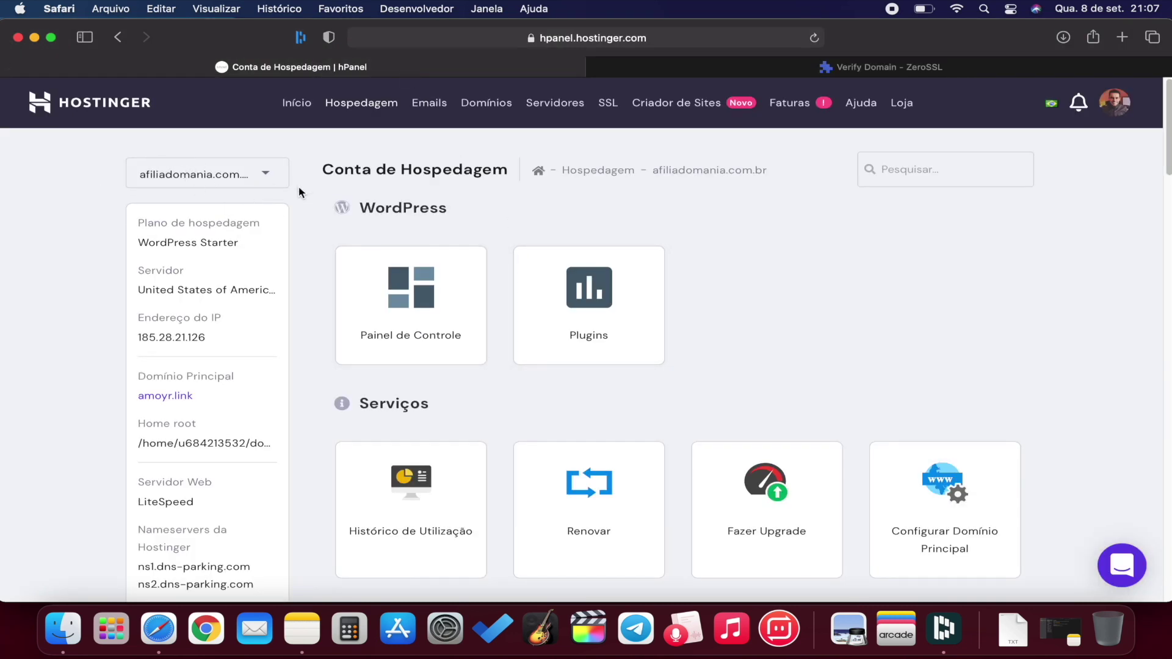
pyautogui.scroll(-3, 607, 376)
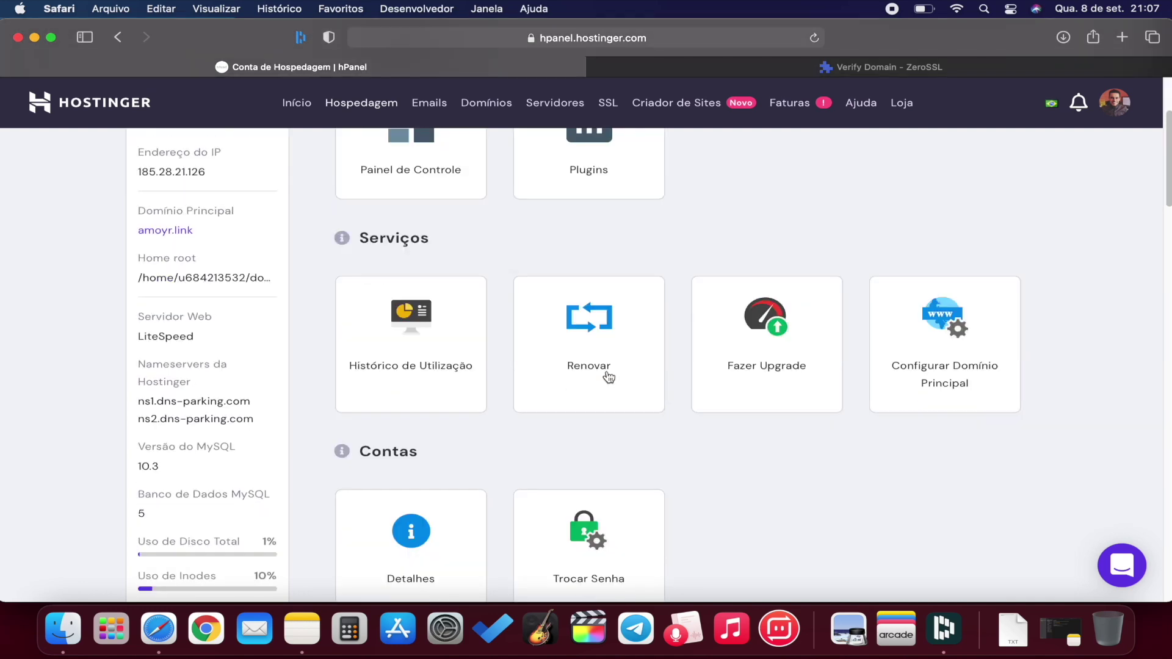
pyautogui.scroll(-5, 607, 377)
pyautogui.scroll(-10, 607, 376)
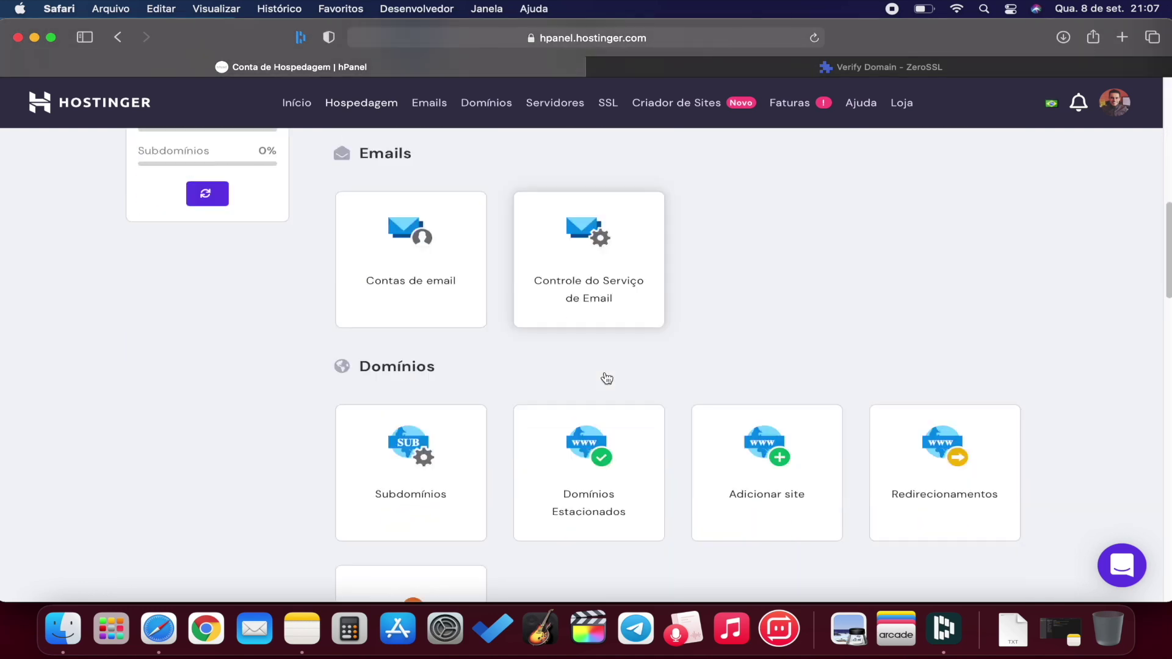
pyautogui.scroll(-8, 607, 378)
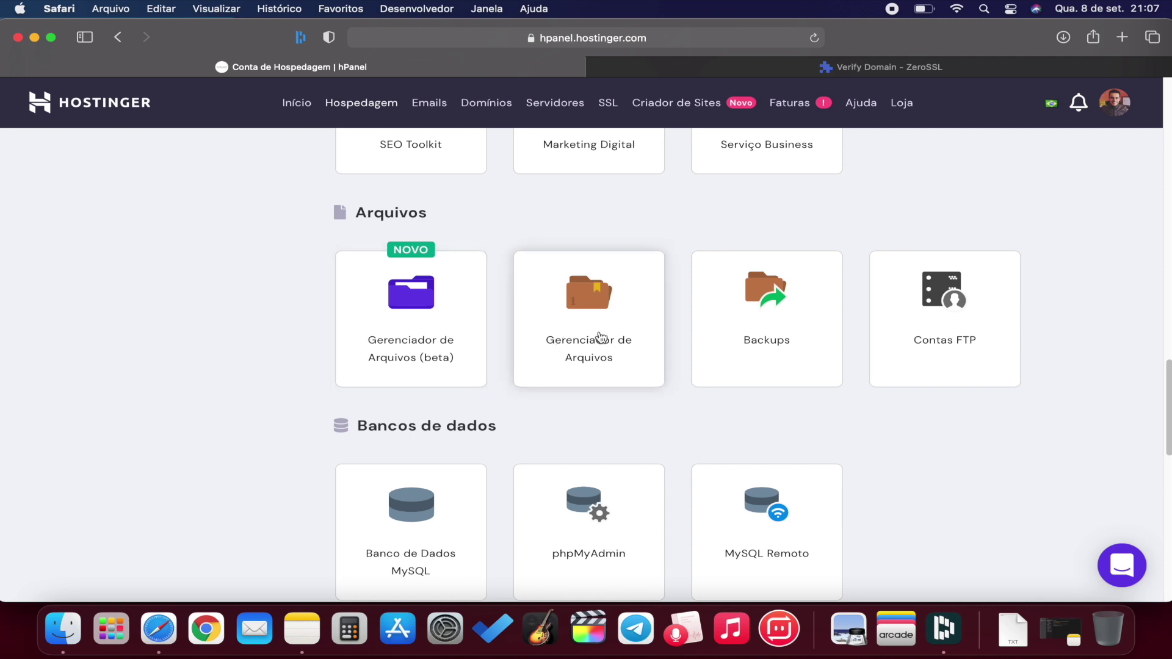
pyautogui.click(598, 332)
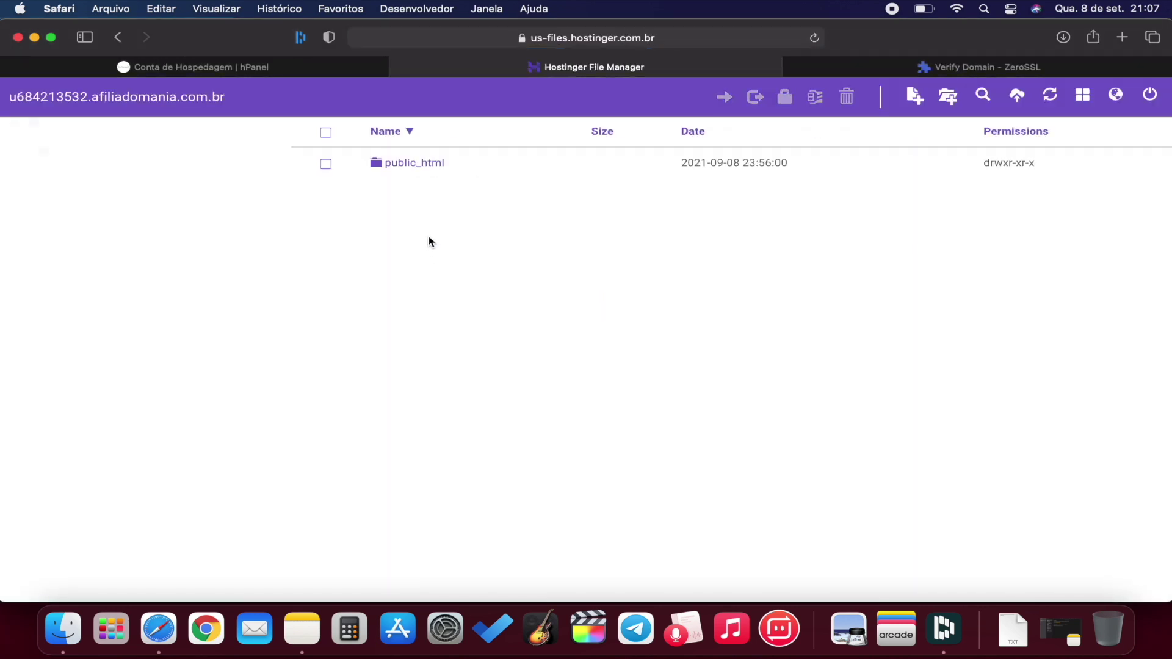
pyautogui.click(409, 168)
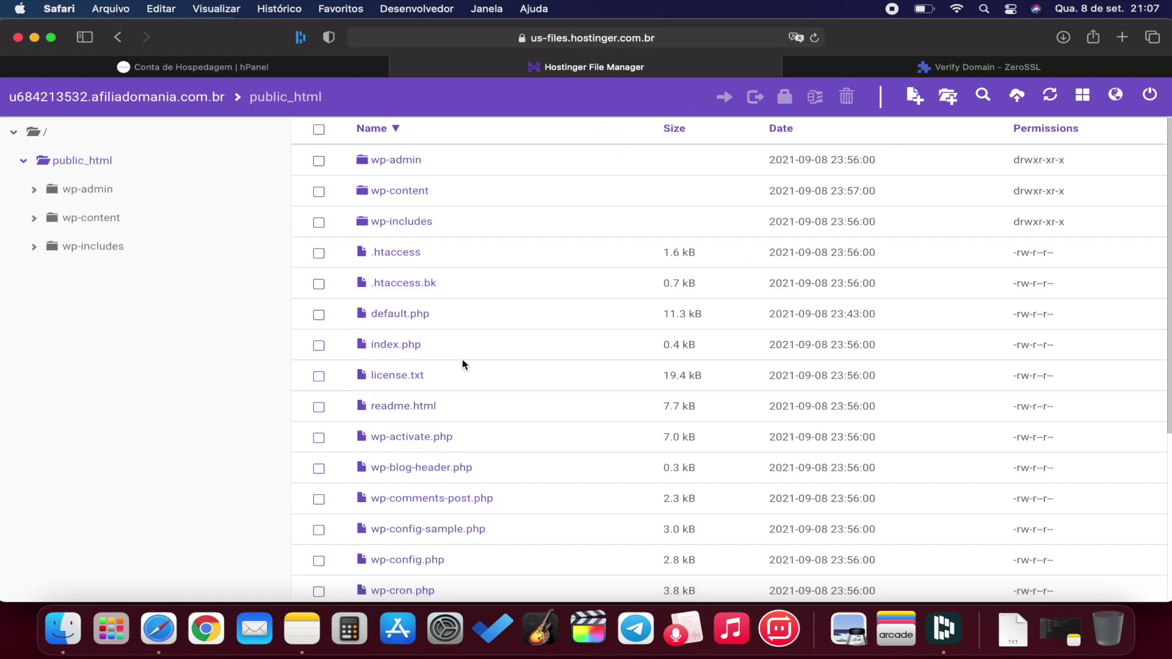
# Create a folder named .well-known in public_html, taking the name from the ZeroSSL upload path.
pyautogui.scroll(1, 463, 359)
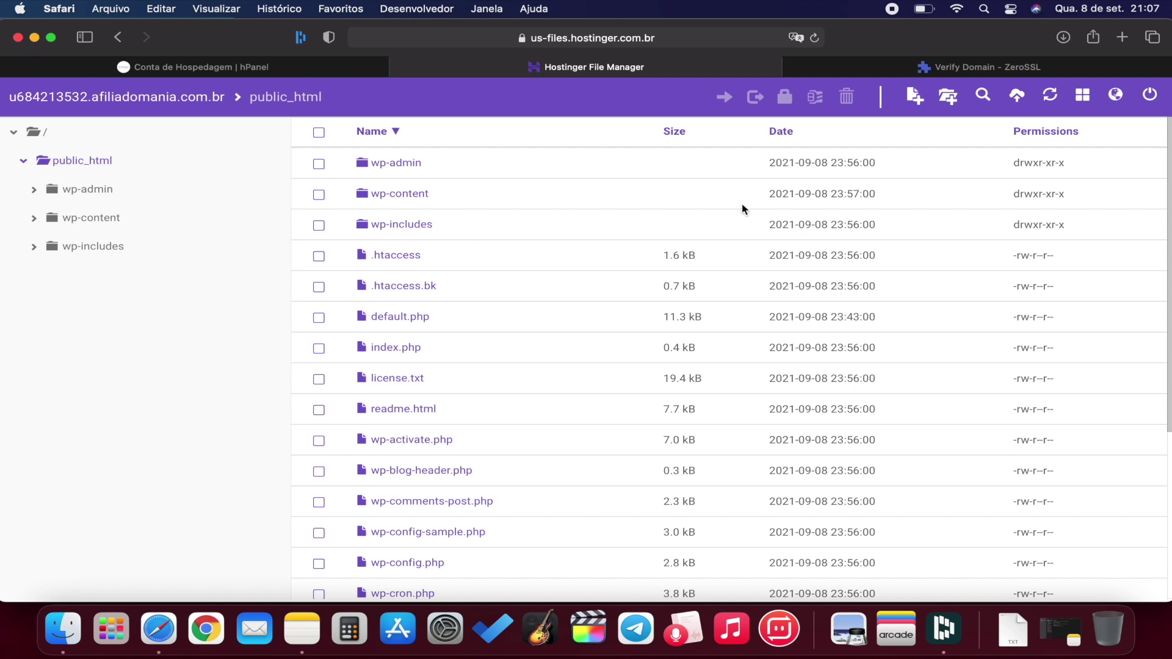
pyautogui.click(950, 102)
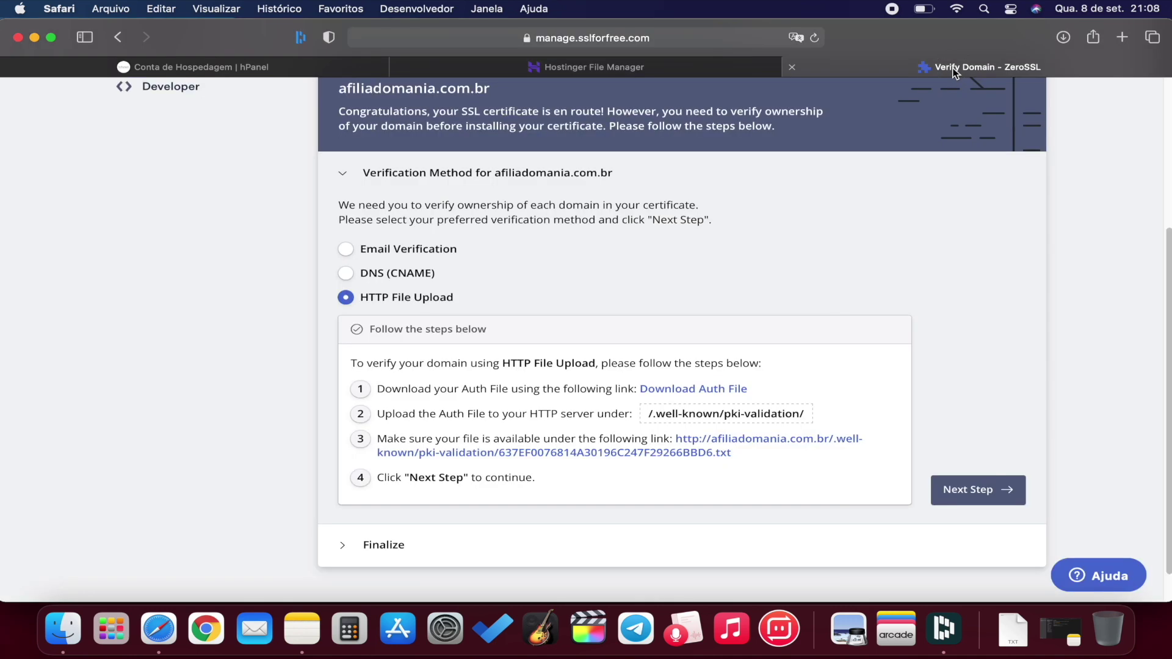
pyautogui.click(954, 67)
pyautogui.moveTo(649, 412); pyautogui.dragTo(719, 416)
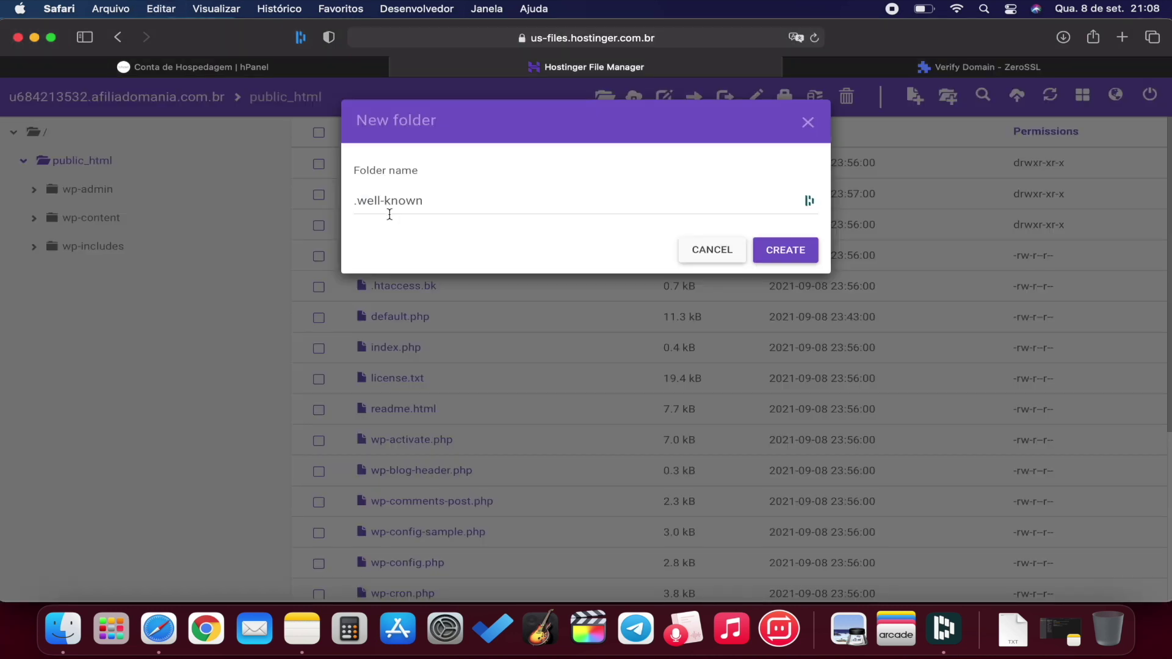
pyautogui.click(780, 260)
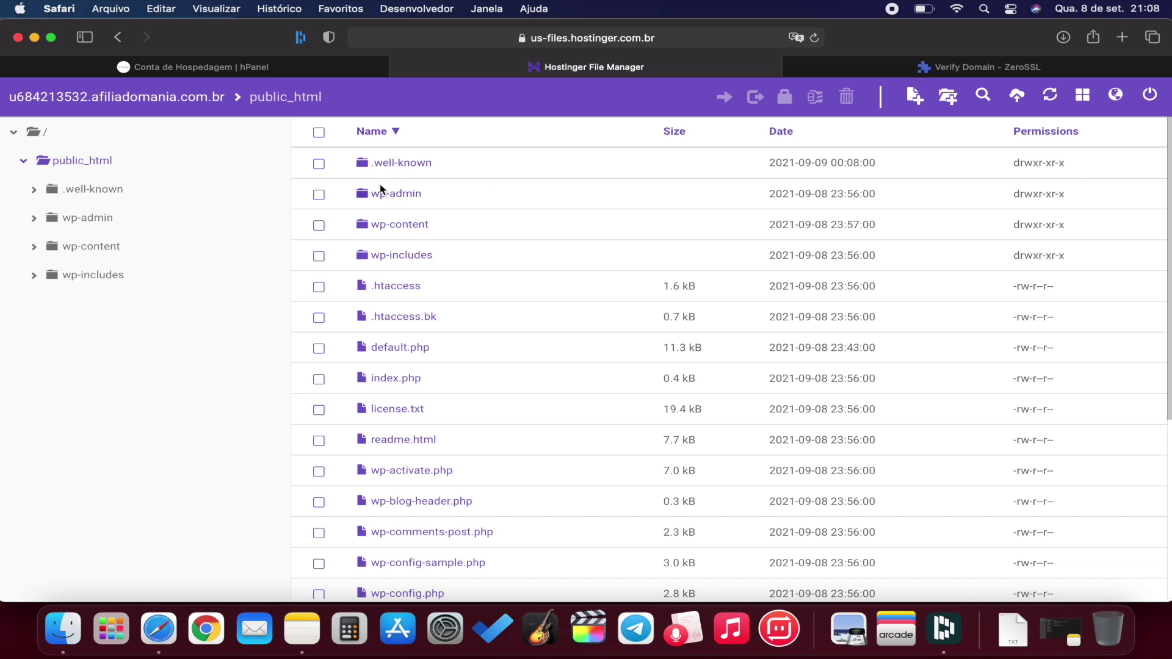
# Create a folder named pki-validation inside .well-known, copying the name from the ZeroSSL upload path.
pyautogui.doubleClick(392, 168)
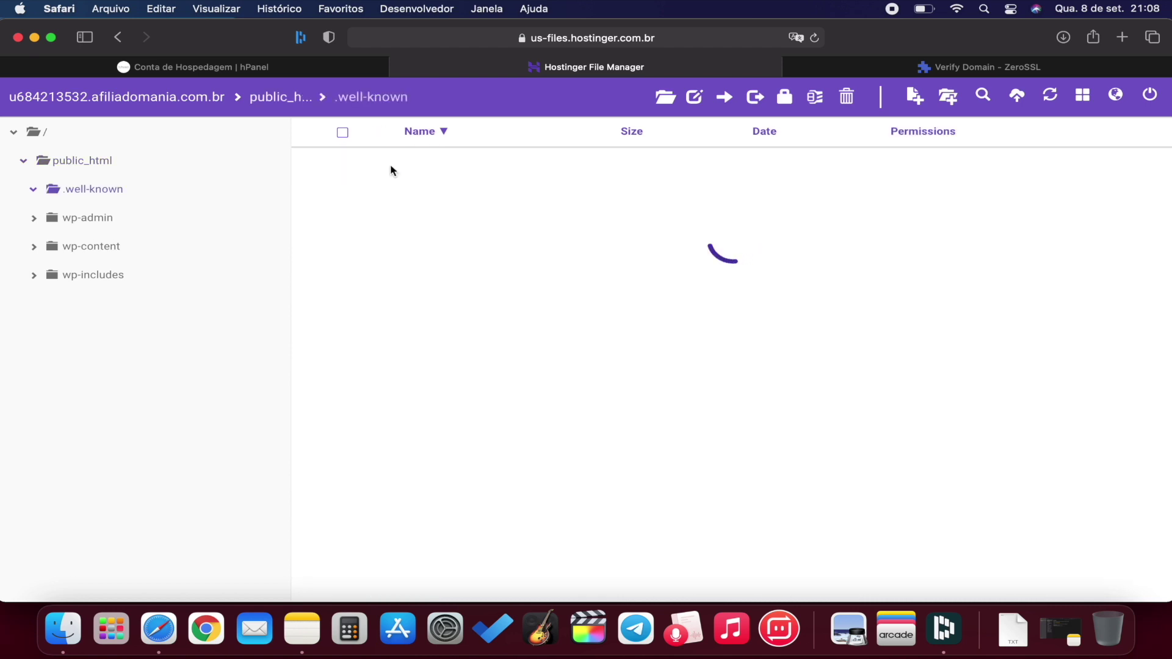
pyautogui.click(937, 67)
pyautogui.moveTo(724, 414); pyautogui.dragTo(800, 417)
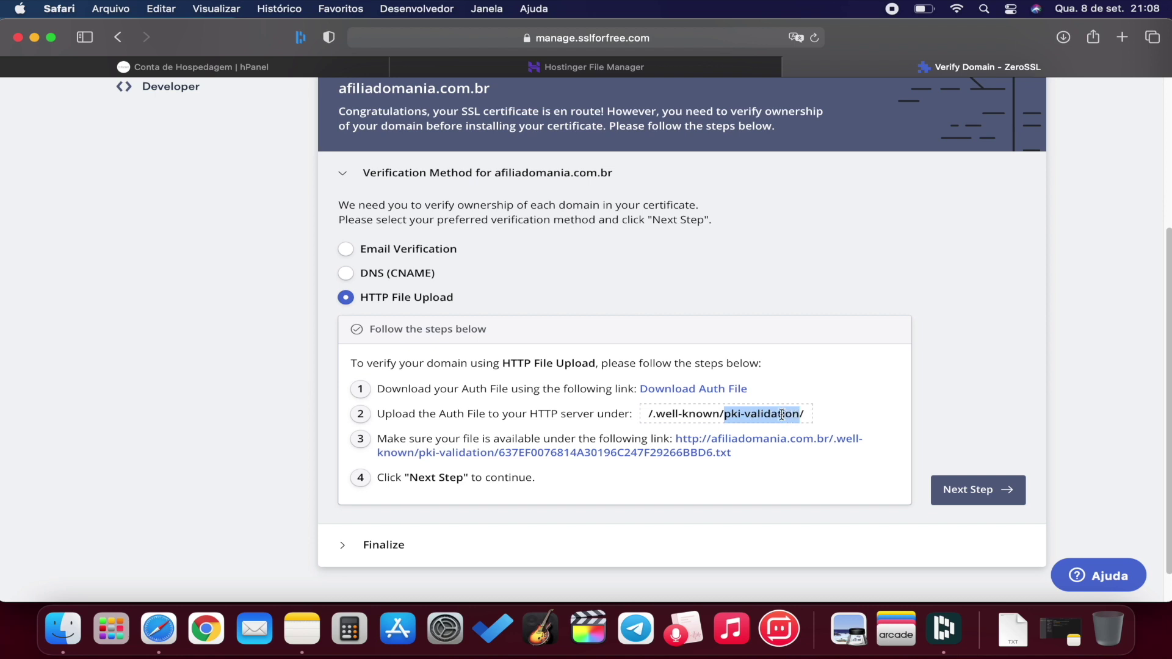
pyautogui.press('super+c')
pyautogui.click(573, 69)
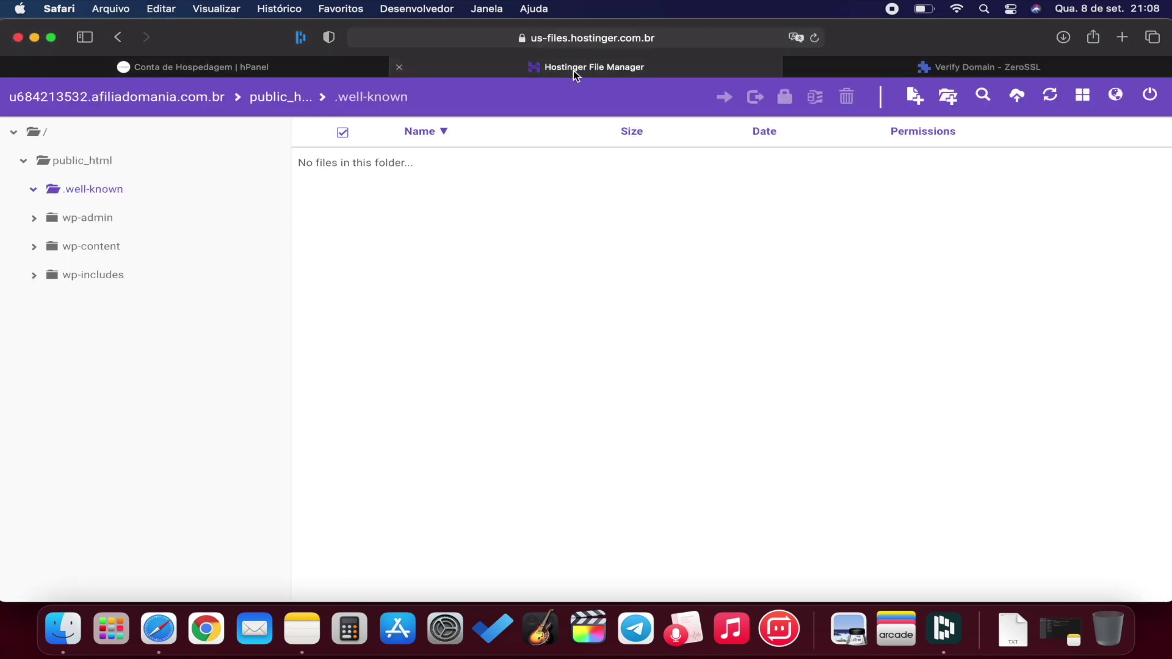
pyautogui.click(947, 97)
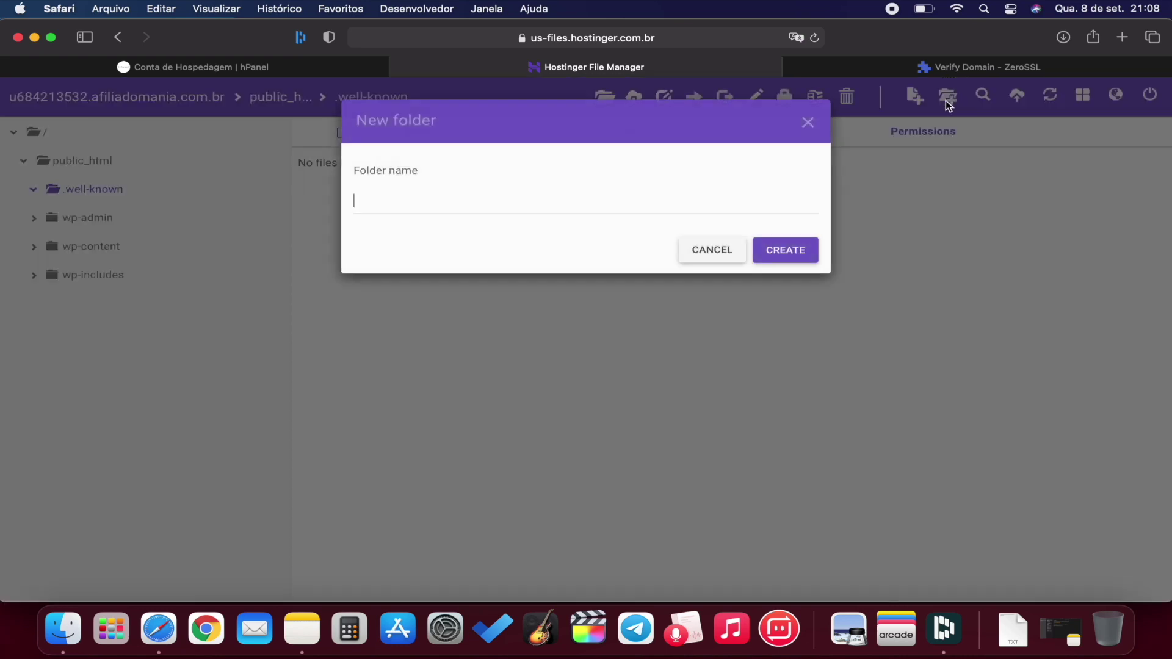
pyautogui.press('super+v')
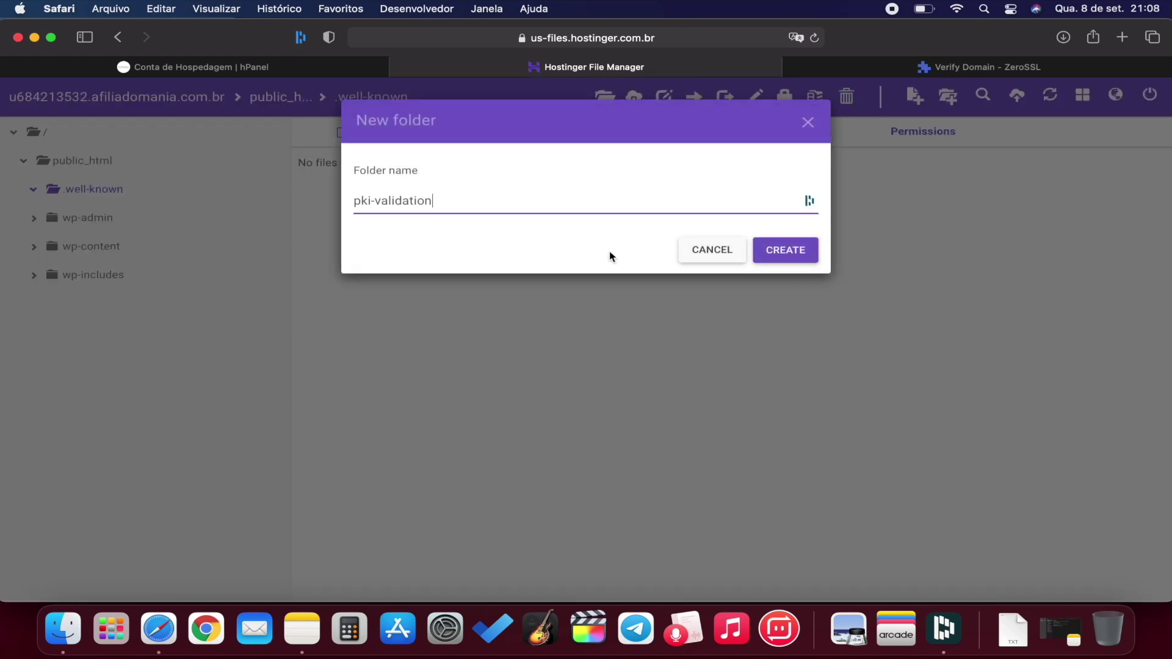
pyautogui.click(785, 252)
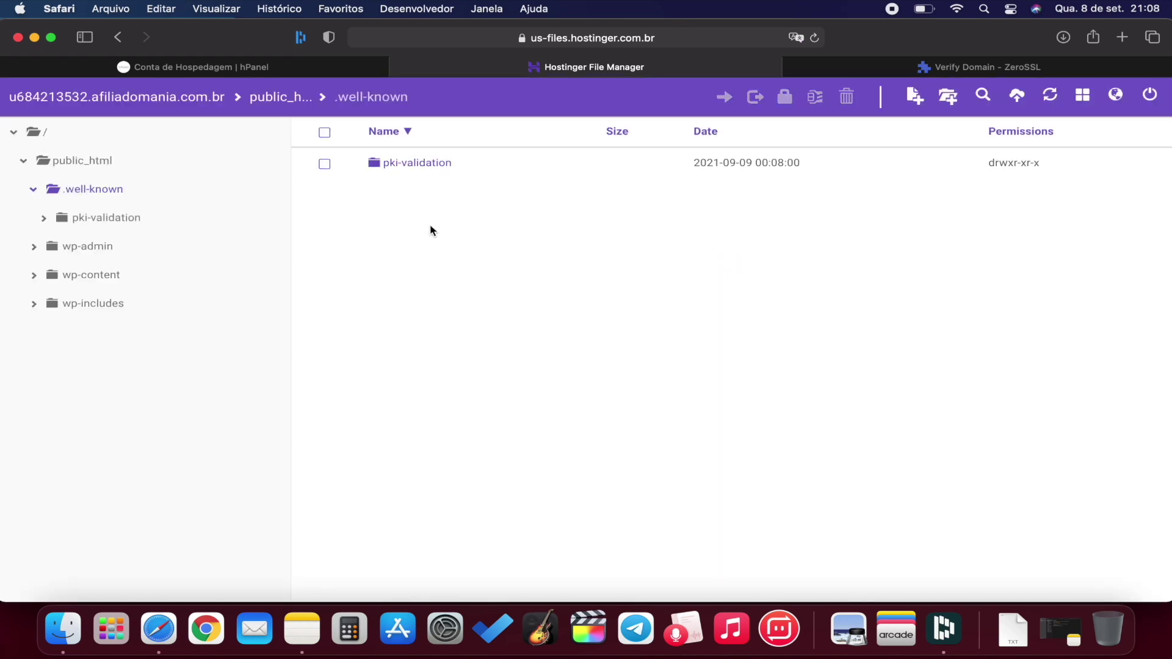
# Open the pki-validation folder and upload the downloaded Auth File from the Mac's Downloads folder into it.
pyautogui.doubleClick(403, 172)
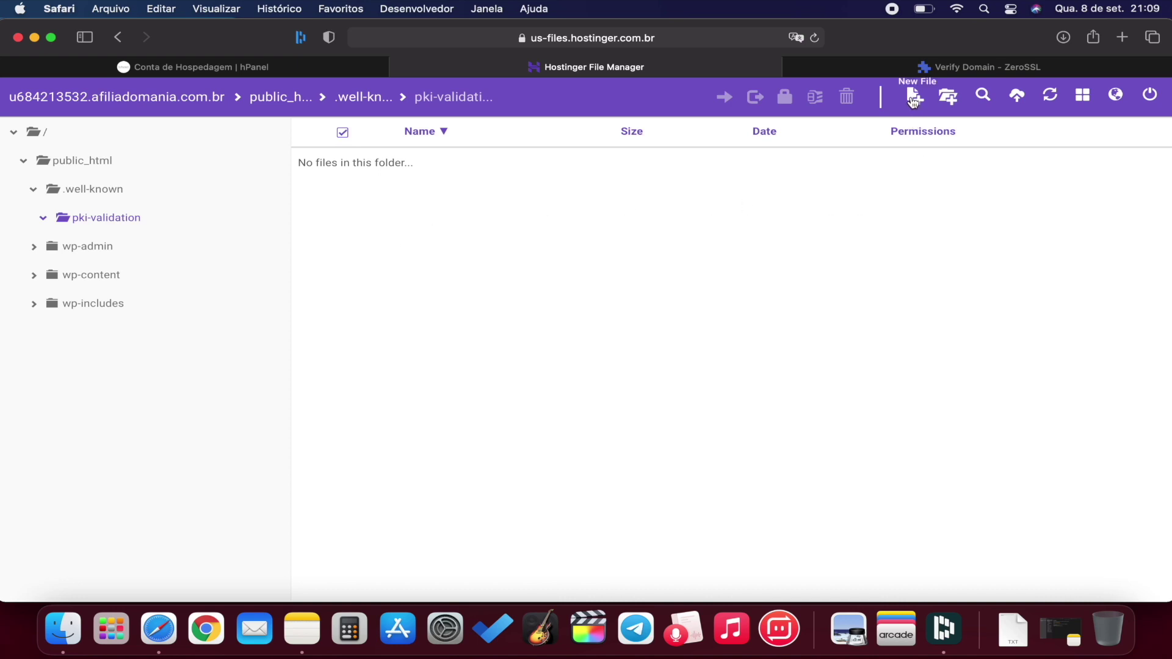
pyautogui.click(63, 628)
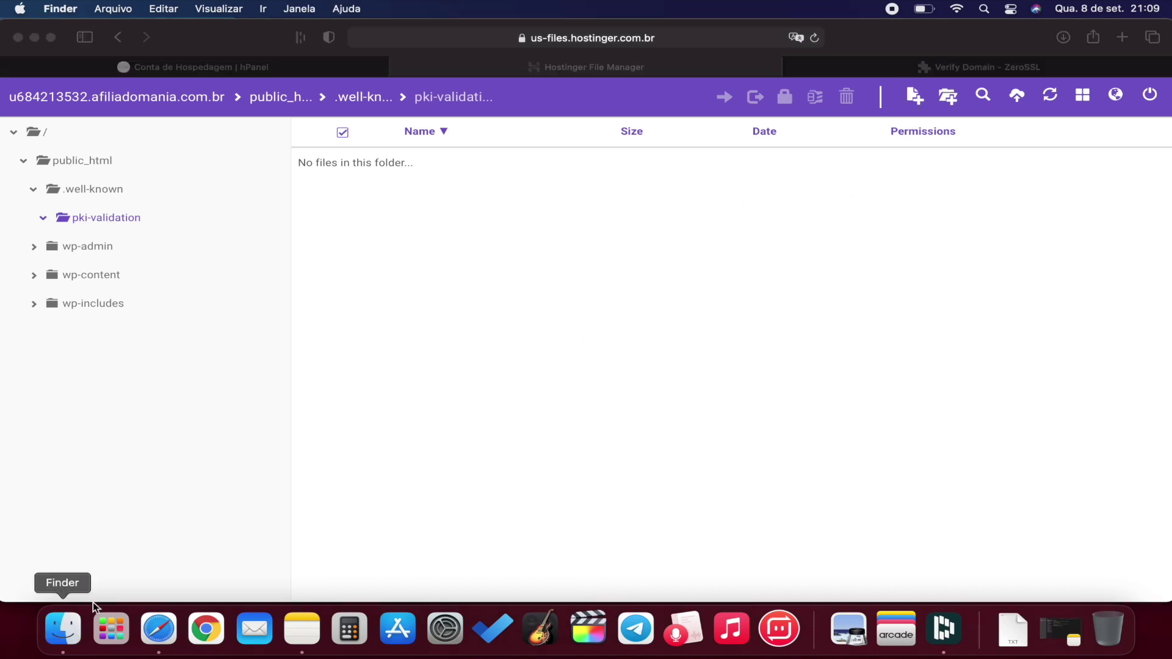
pyautogui.click(369, 174)
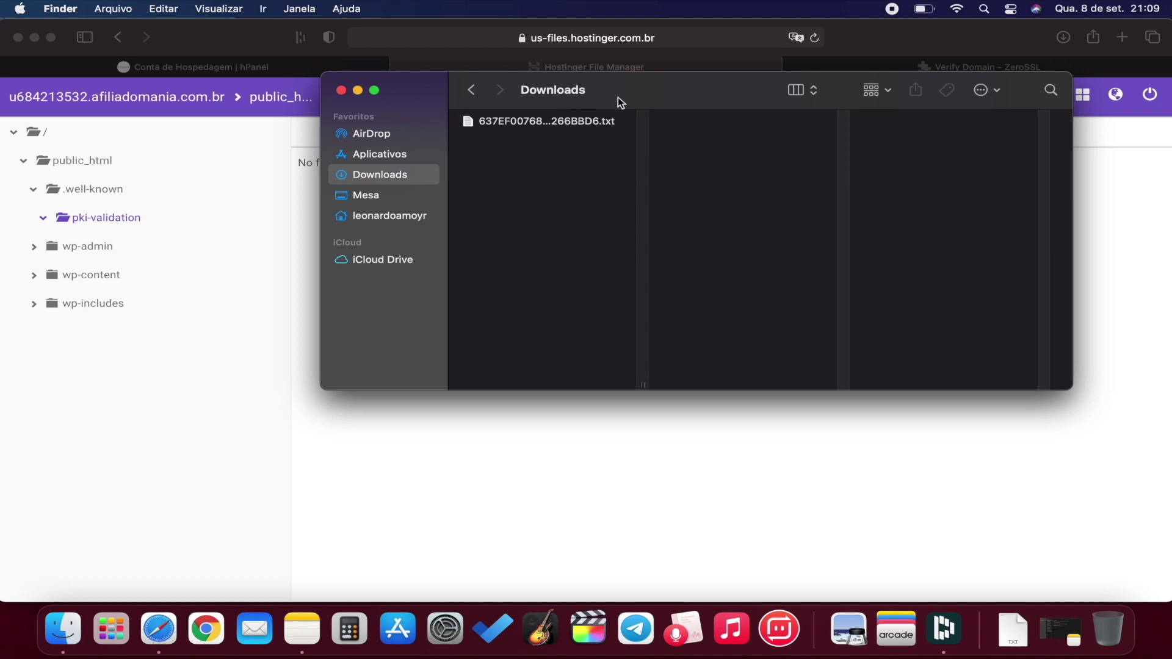
pyautogui.moveTo(621, 102); pyautogui.dragTo(422, 204)
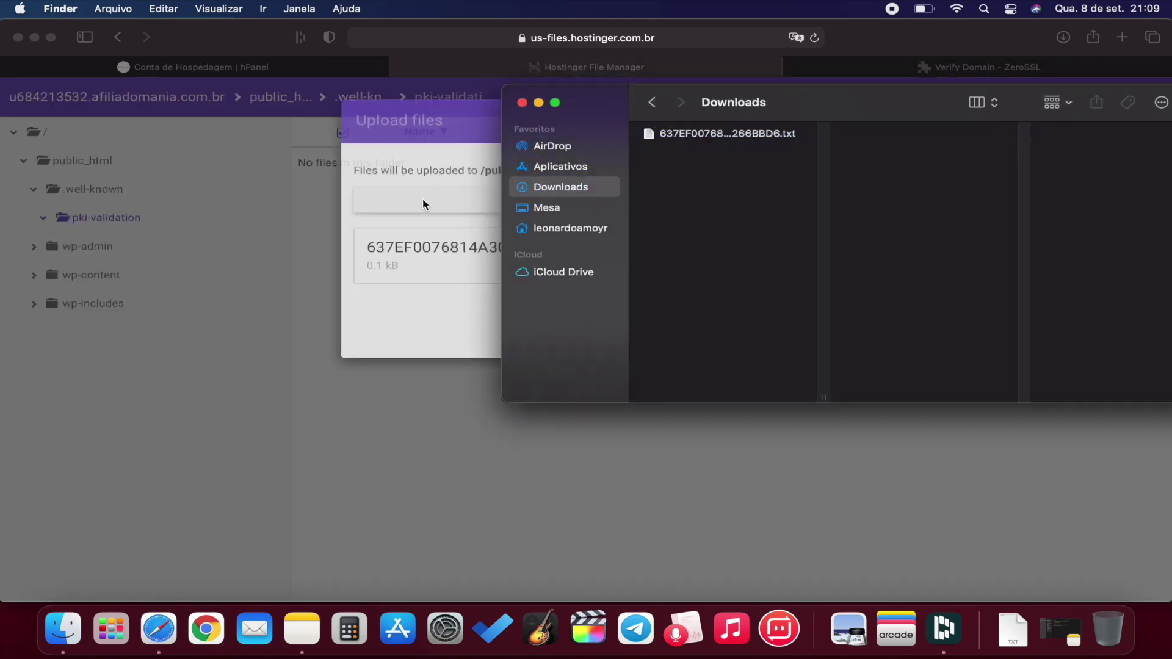
pyautogui.click(435, 121)
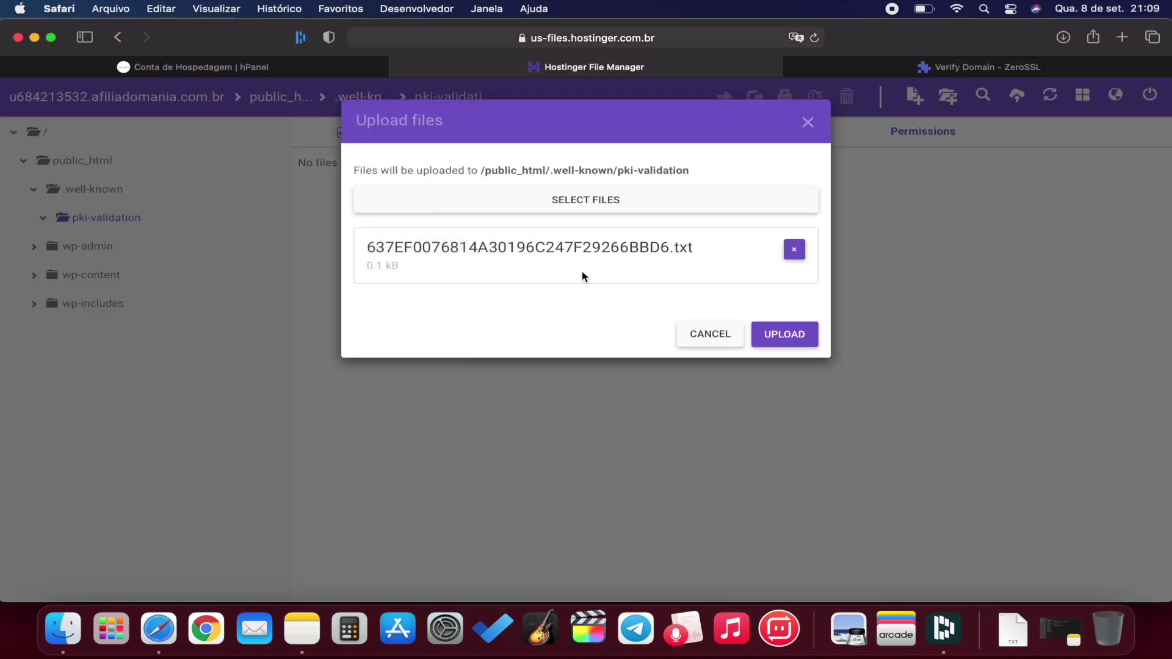
pyautogui.click(760, 334)
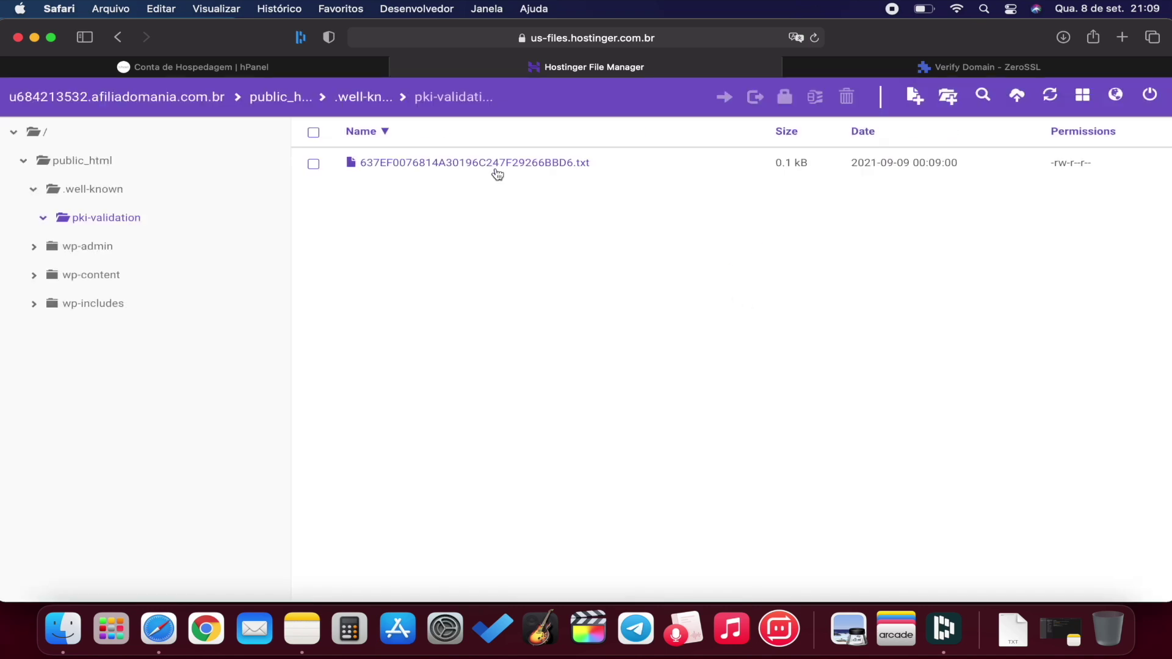
# Open the Auth File's public link from the ZeroSSL verification instructions and check the file's contents.
pyautogui.click(919, 66)
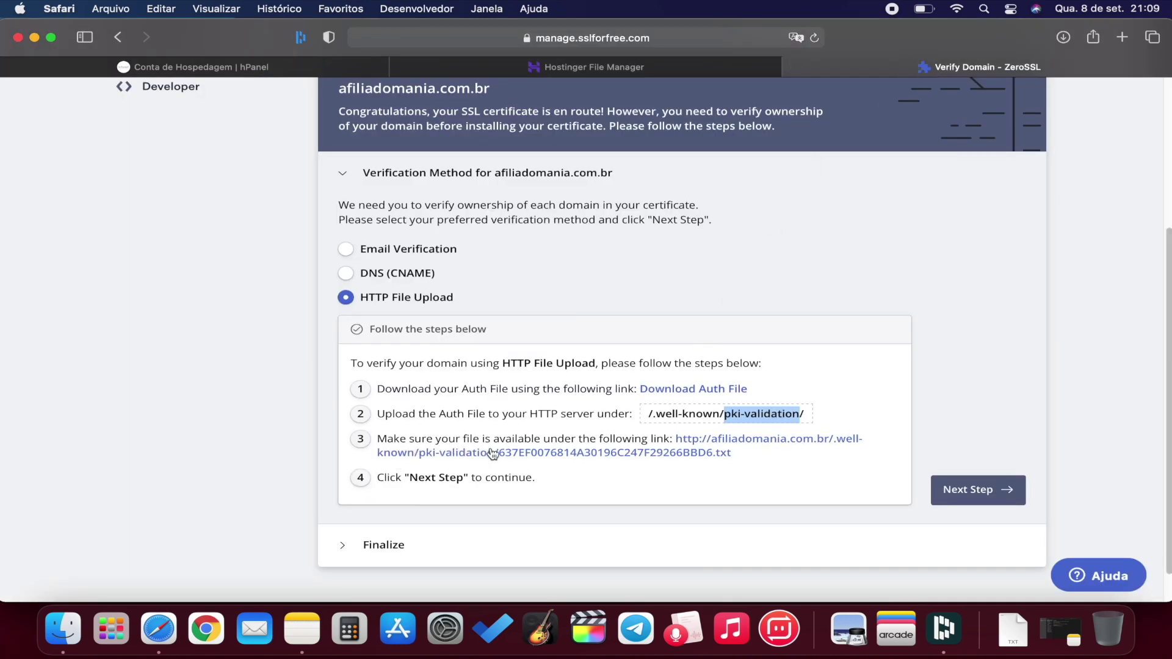
pyautogui.click(750, 447)
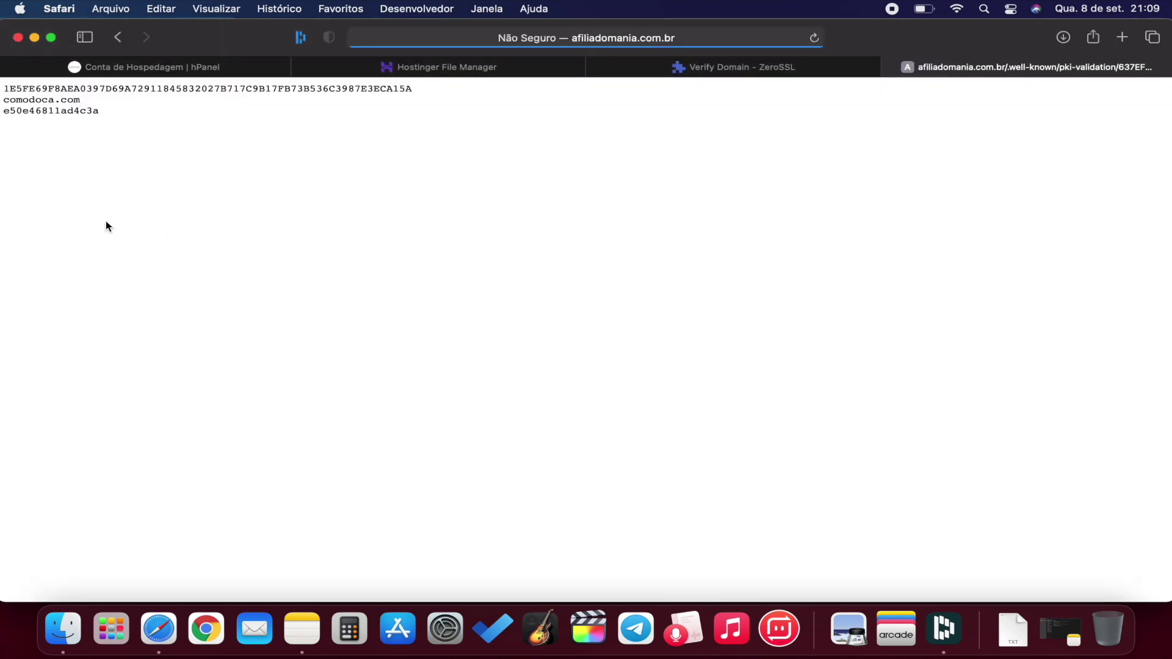
pyautogui.moveTo(20, 94); pyautogui.dragTo(52, 108)
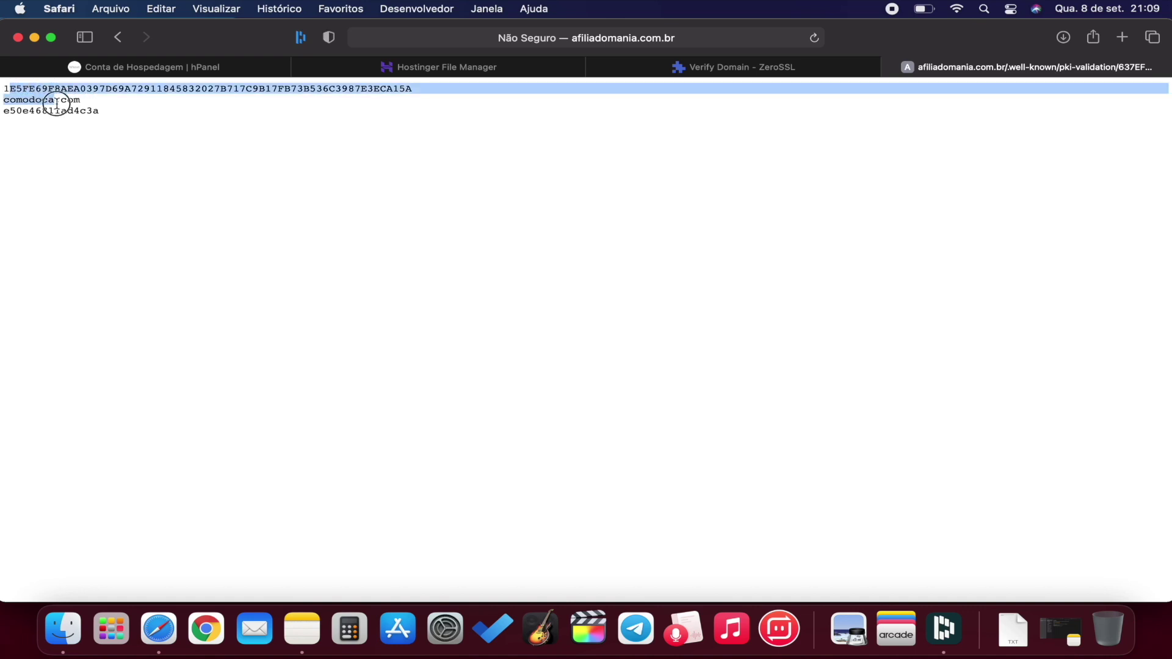
pyautogui.click(110, 110)
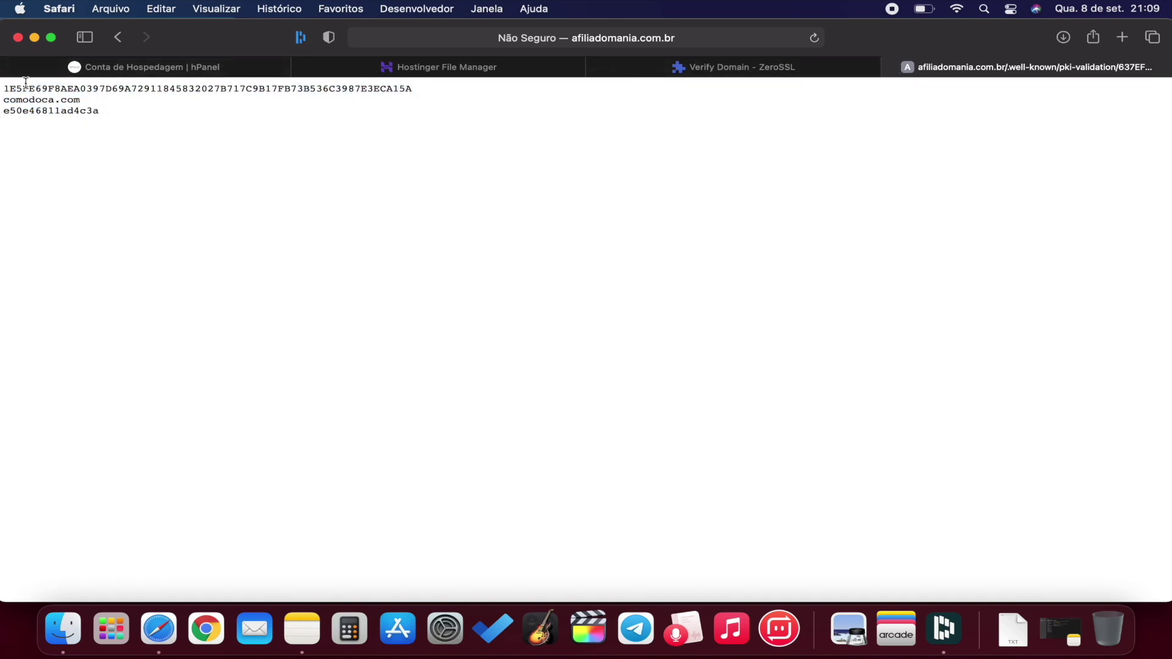
pyautogui.moveTo(5, 89); pyautogui.dragTo(86, 123)
pyautogui.click(86, 122)
# Return to the ZeroSSL verification page, continue to Finalize and try to verify afiliadomania.com.br.
pyautogui.click(907, 67)
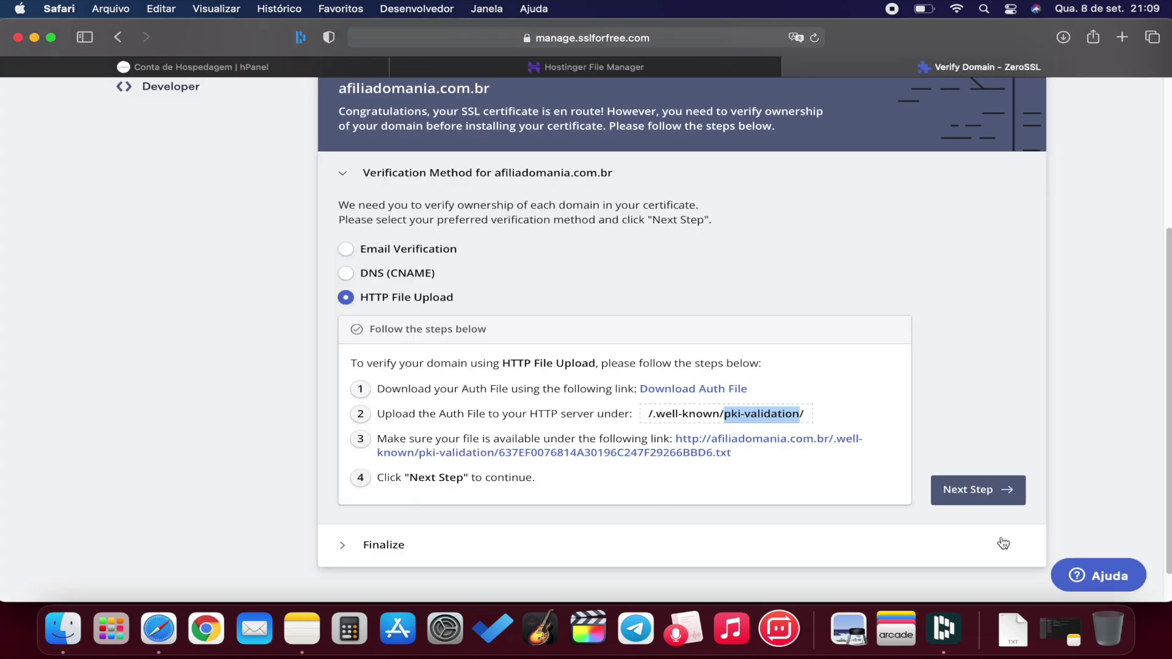
pyautogui.click(983, 493)
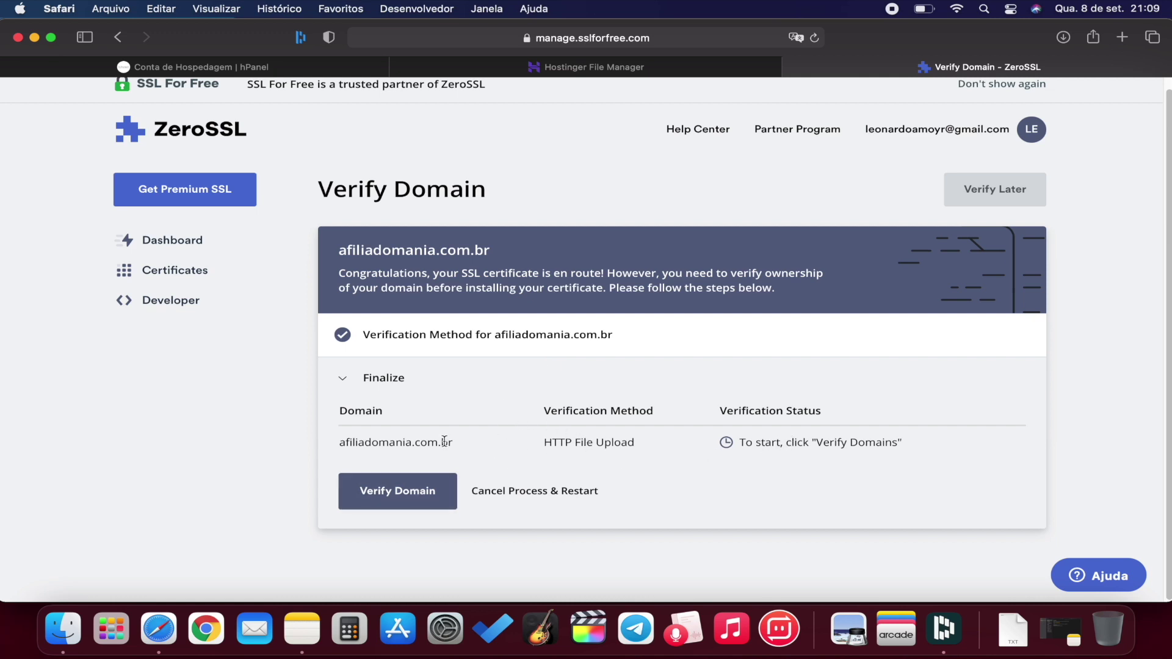
pyautogui.click(413, 497)
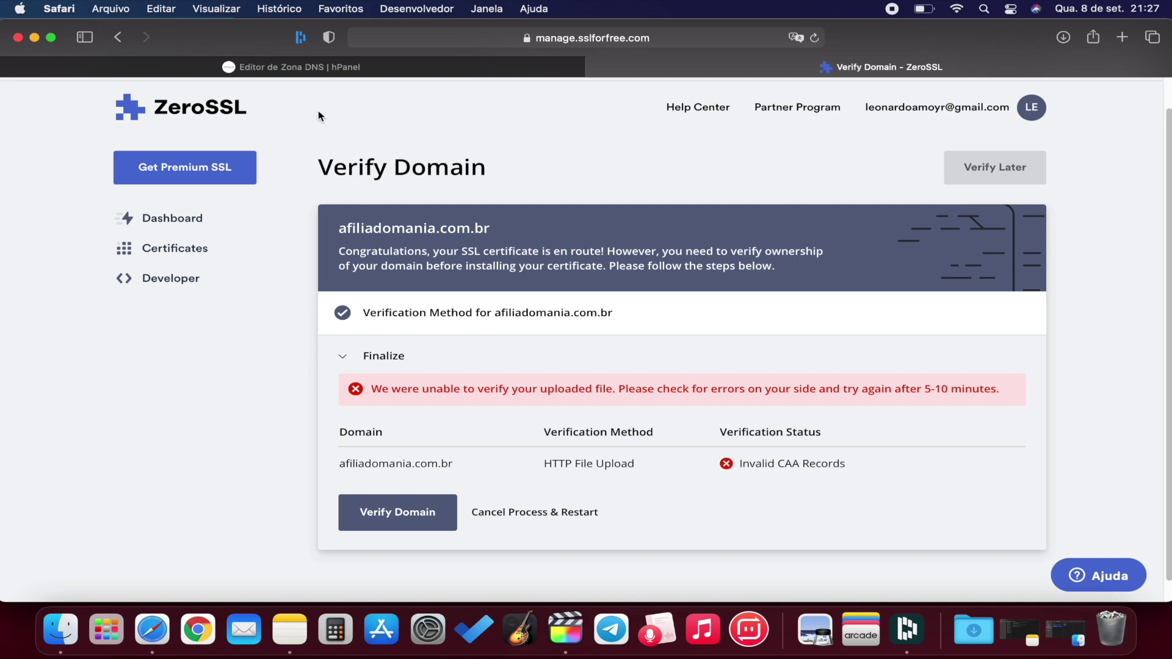
# Switch to Hostinger's DNS zone editor, look over the records of afiliadomania.com.br and sort them by type.
pyautogui.click(303, 69)
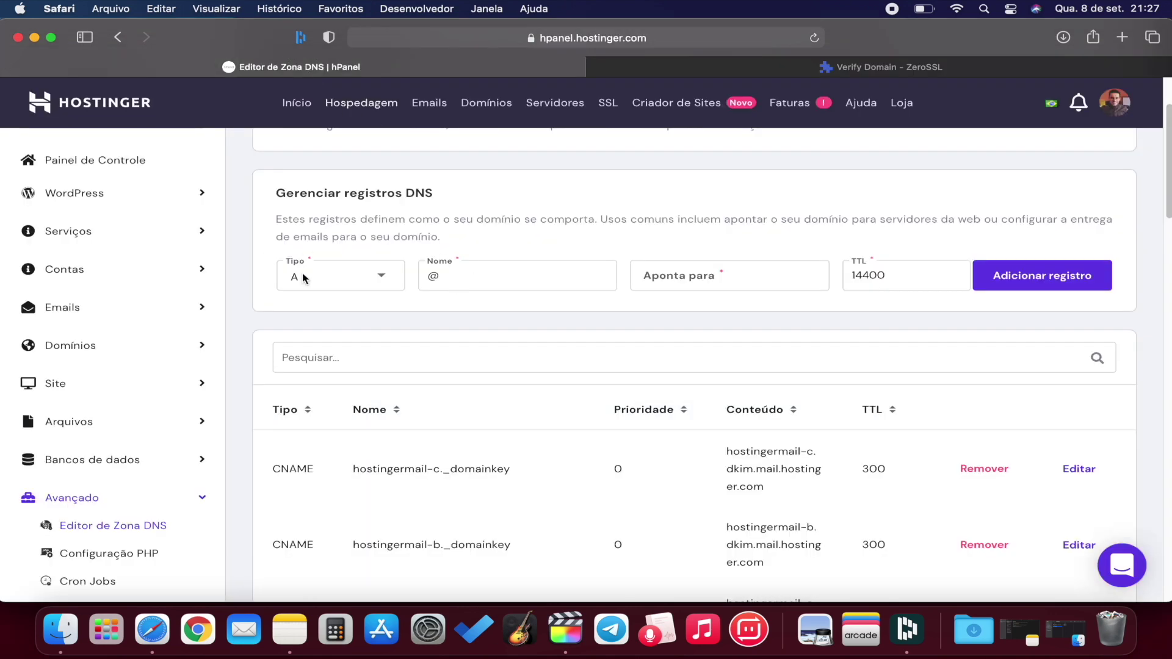
pyautogui.scroll(-5, 393, 295)
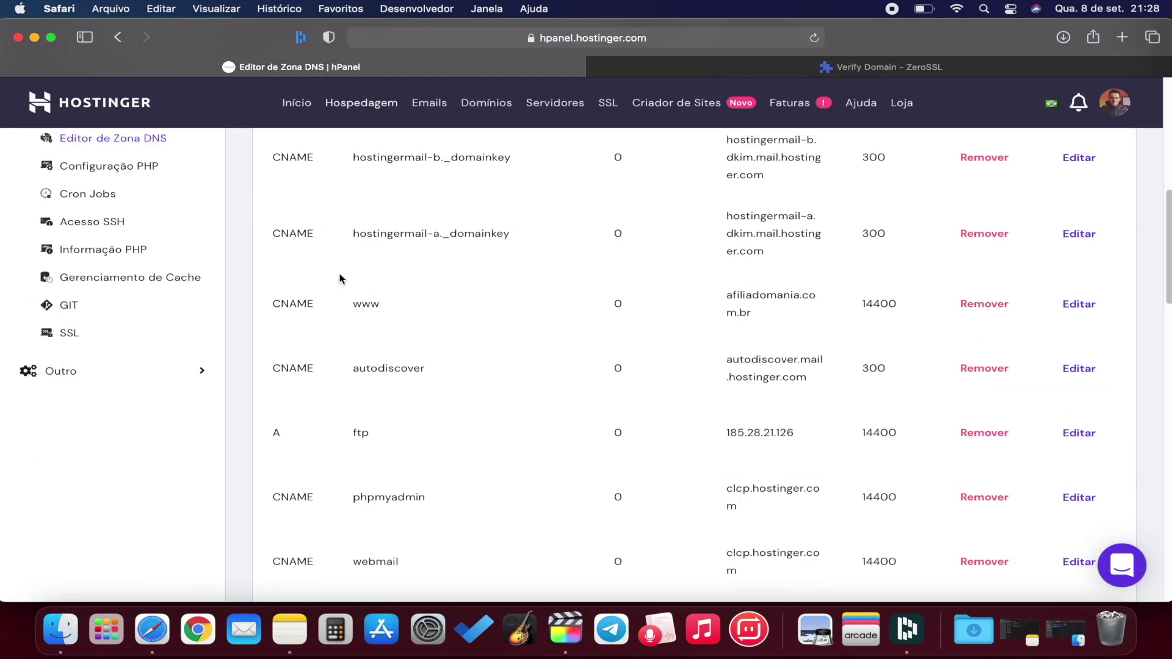
pyautogui.scroll(7, 340, 274)
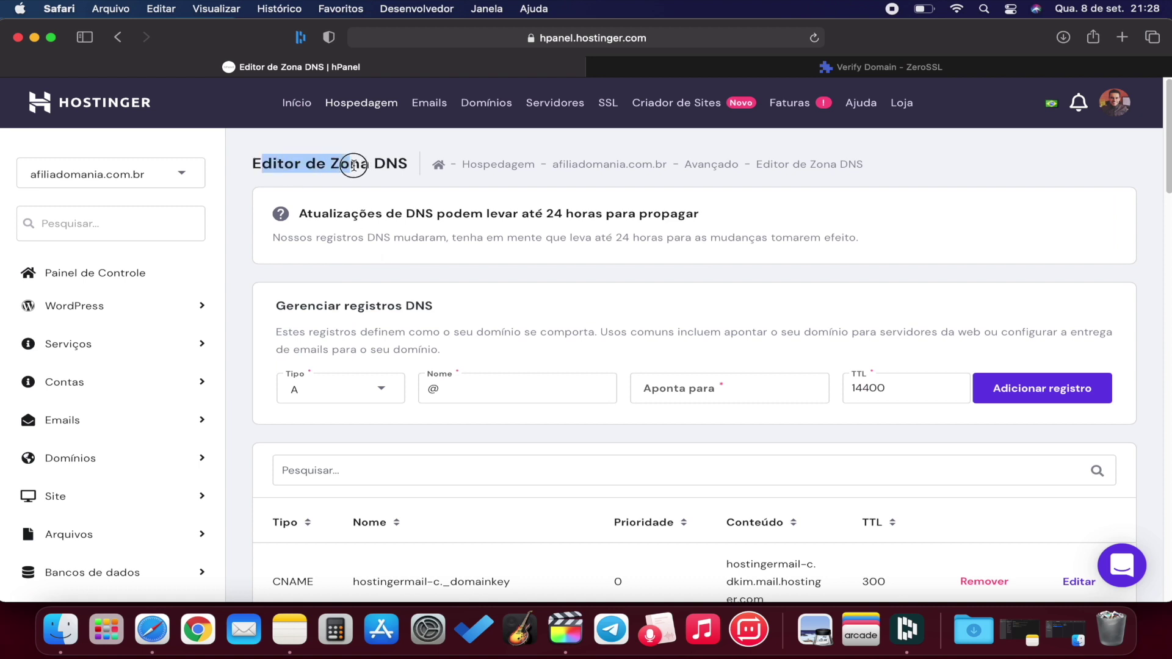
pyautogui.moveTo(408, 163); pyautogui.dragTo(282, 166)
pyautogui.click(284, 169)
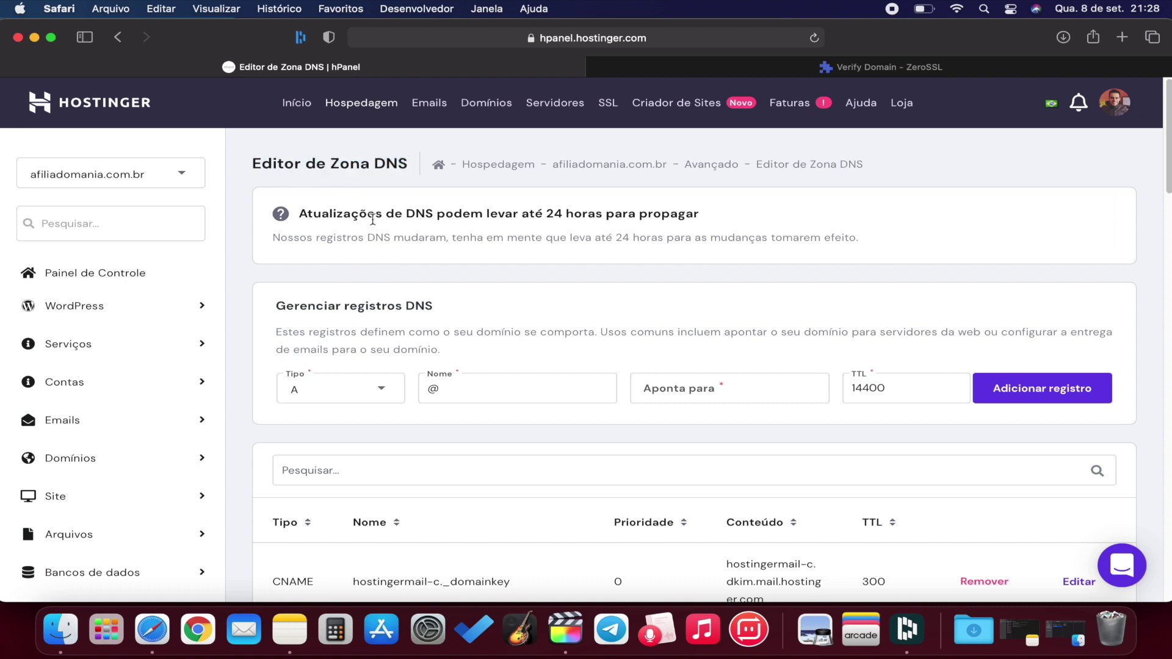
pyautogui.scroll(-1, 398, 290)
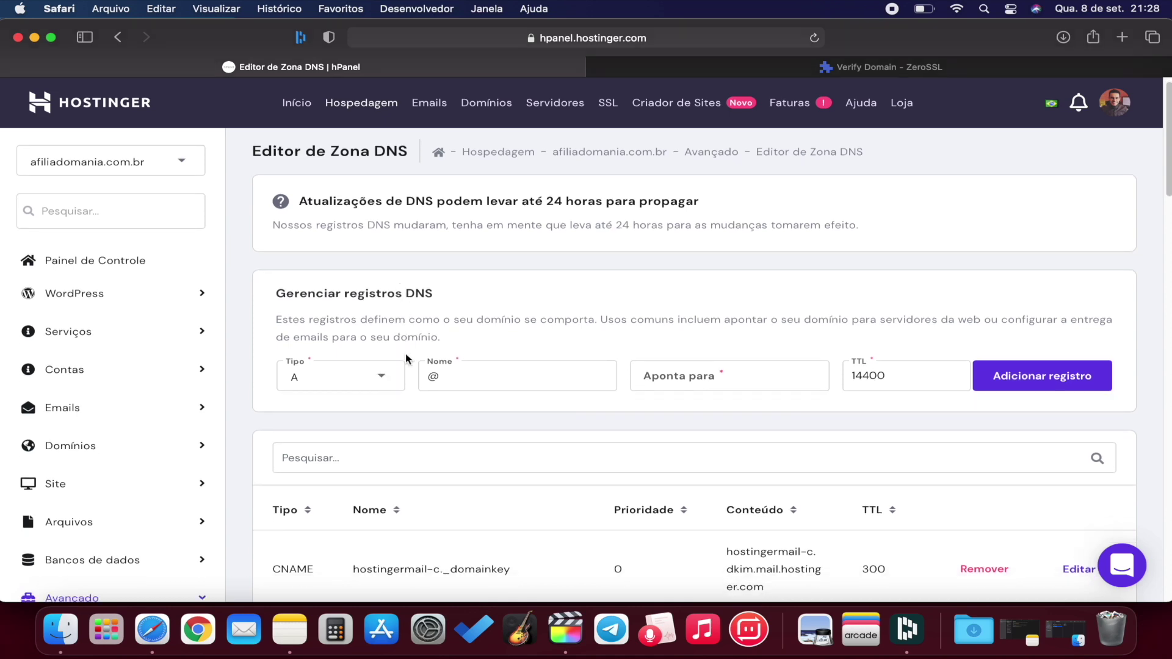
pyautogui.scroll(-5, 407, 359)
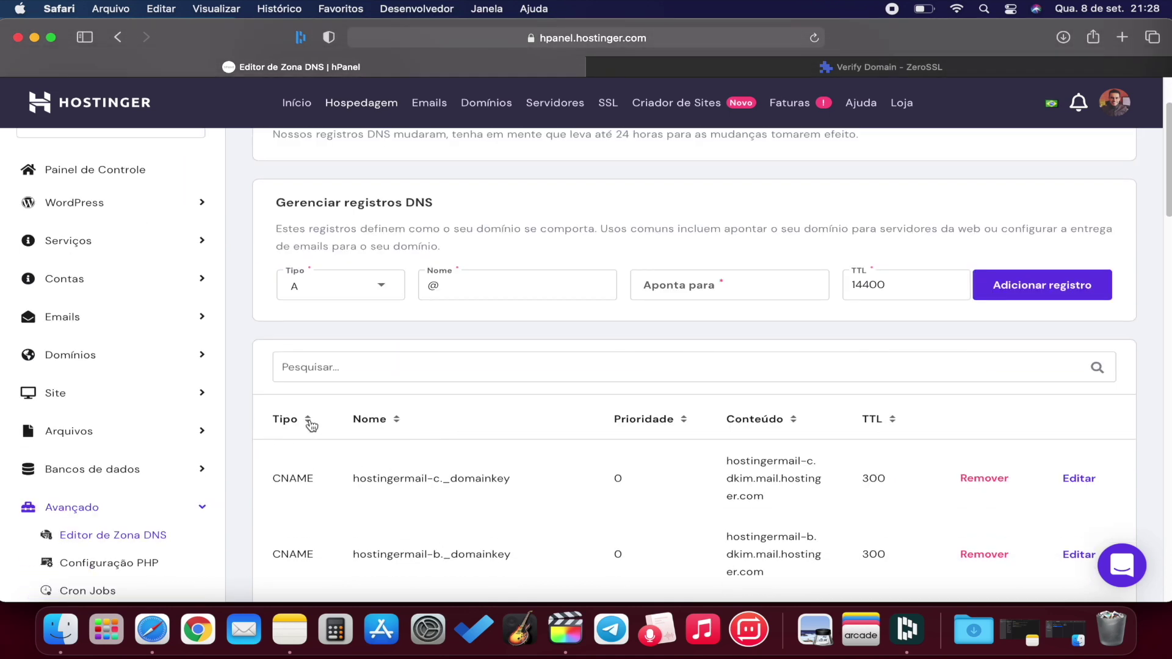
pyautogui.click(309, 422)
# Examine the CAA records in the sorted DNS list, checking which certificate authority each one names.
pyautogui.scroll(-8, 312, 409)
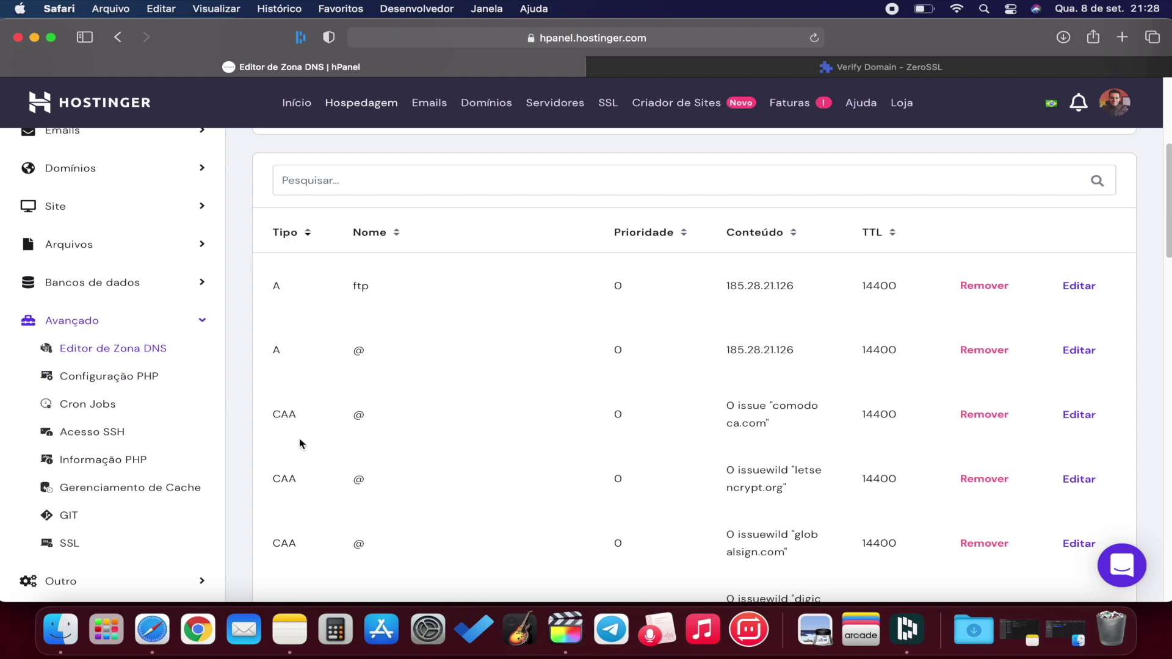
pyautogui.scroll(-1, 302, 446)
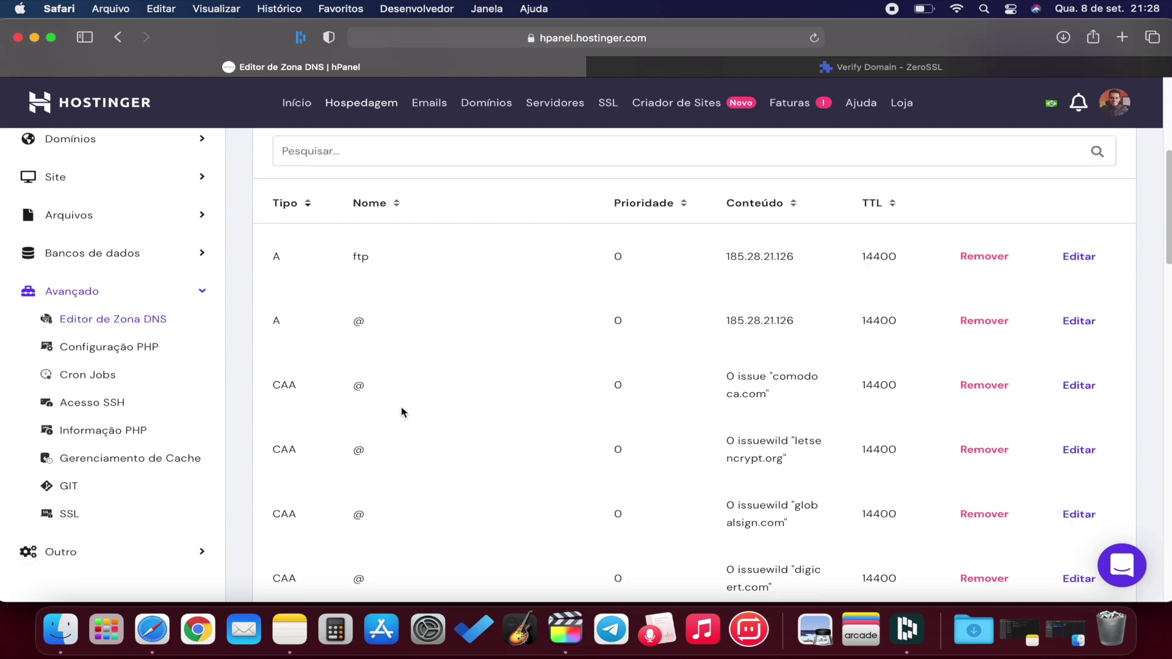
pyautogui.scroll(-2, 726, 452)
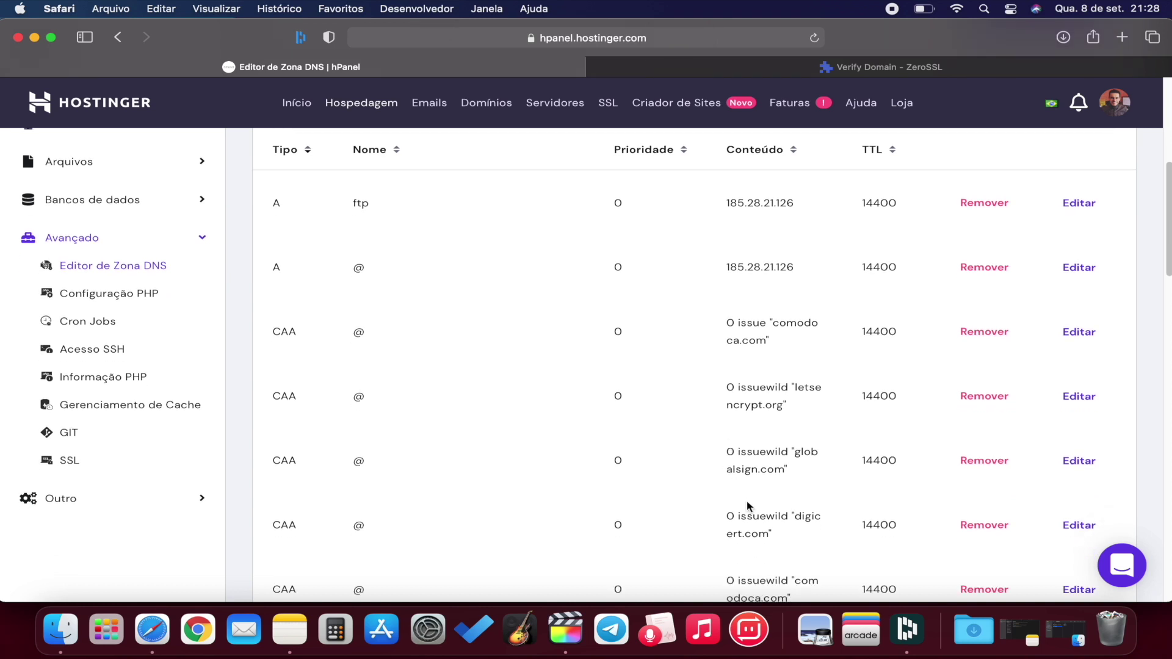
pyautogui.scroll(-4, 745, 510)
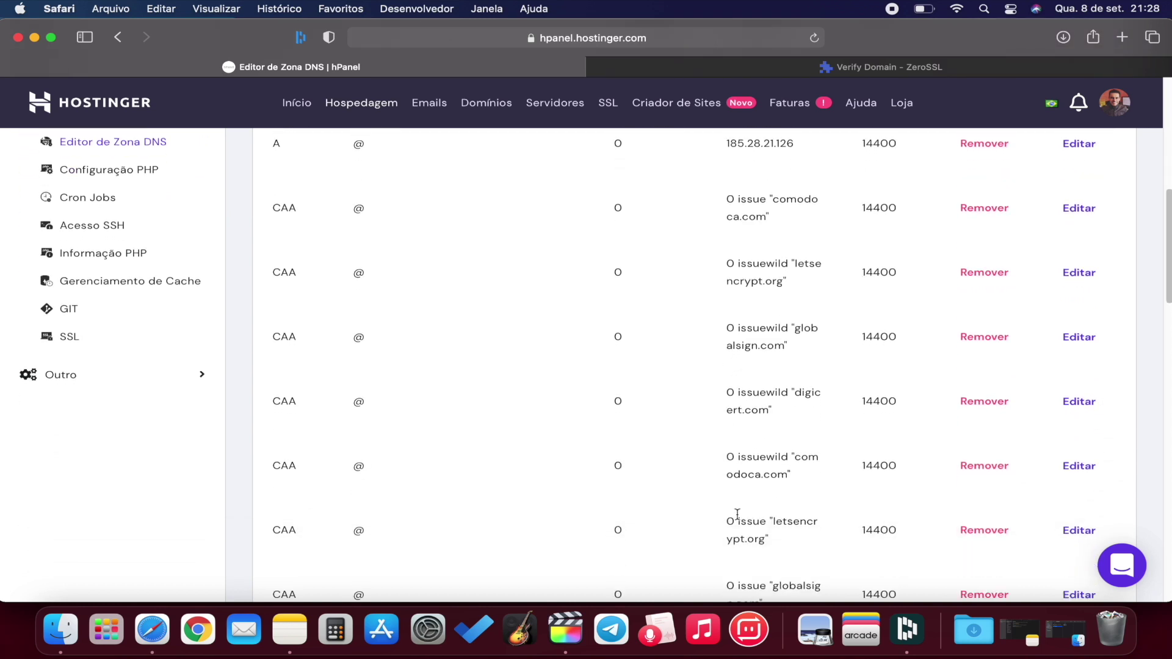
pyautogui.scroll(-3, 739, 519)
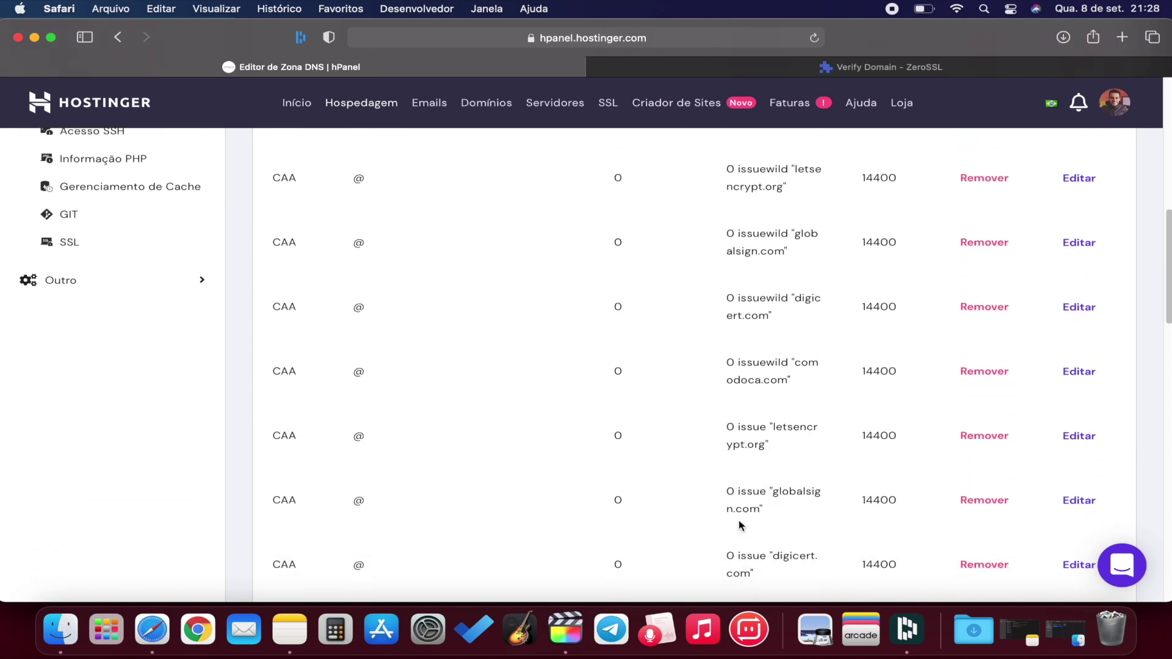
pyautogui.scroll(-3, 738, 520)
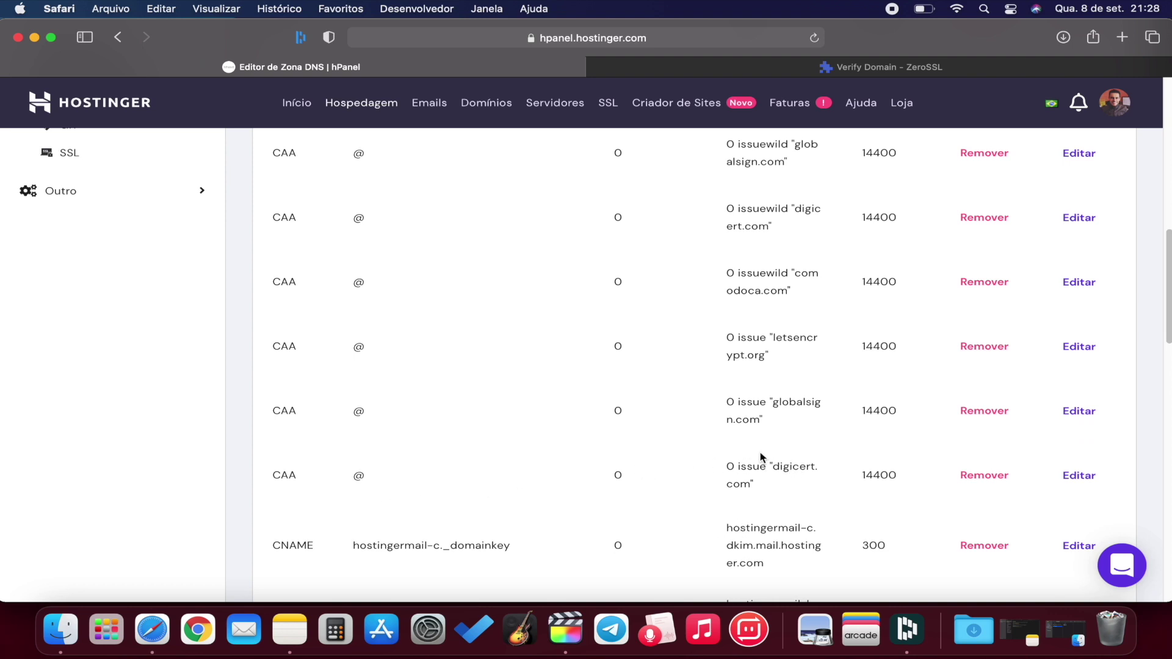
pyautogui.scroll(8, 763, 457)
pyautogui.scroll(2, 606, 456)
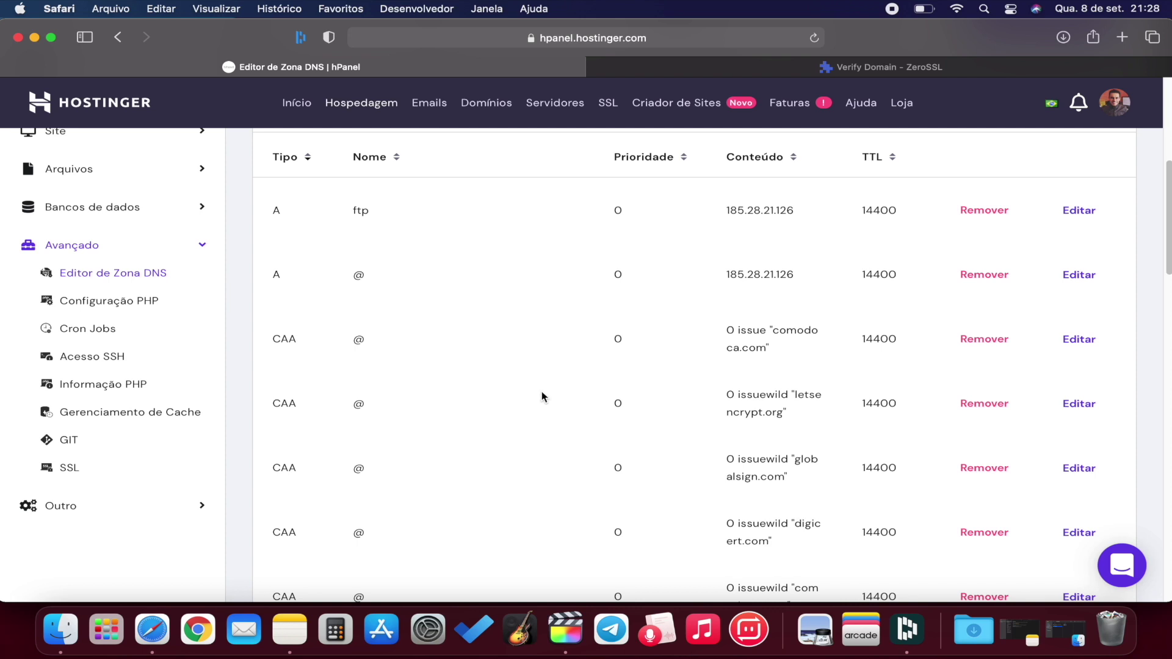
pyautogui.click(289, 339)
pyautogui.scroll(-1, 332, 410)
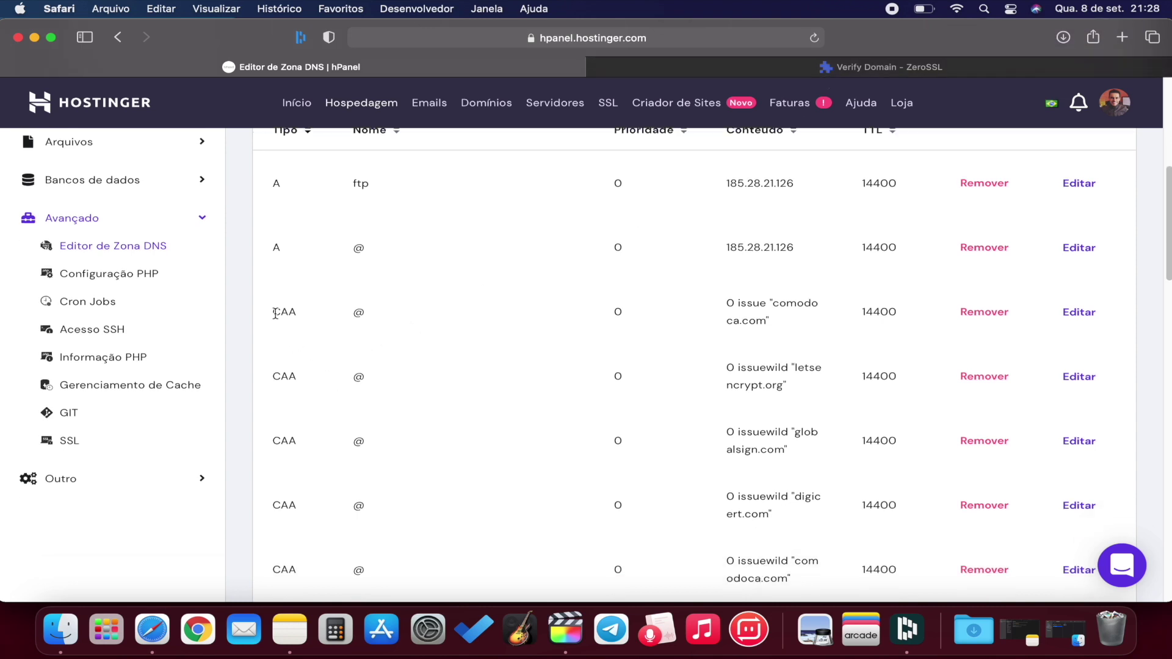
pyautogui.doubleClick(282, 375)
pyautogui.scroll(-1, 296, 385)
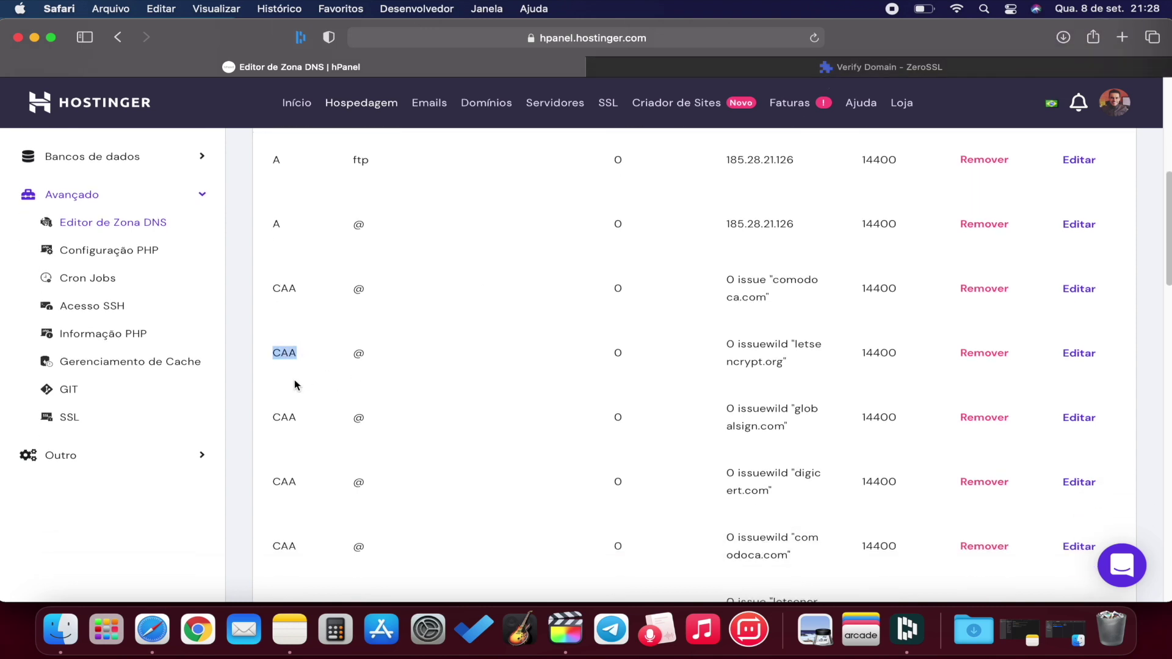
pyautogui.scroll(-4, 286, 427)
pyautogui.scroll(-4, 305, 492)
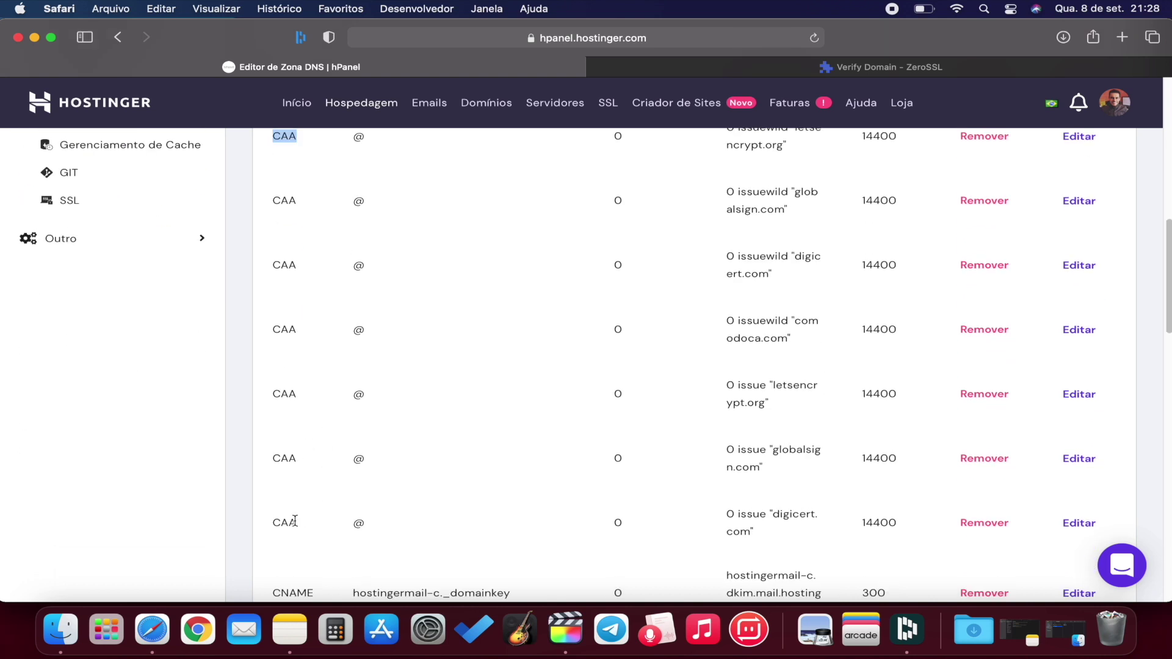
# Return to Hostinger's DNS zone editor and set the type of the new record for afiliadomania.com.br to CAA.
pyautogui.scroll(10, 308, 488)
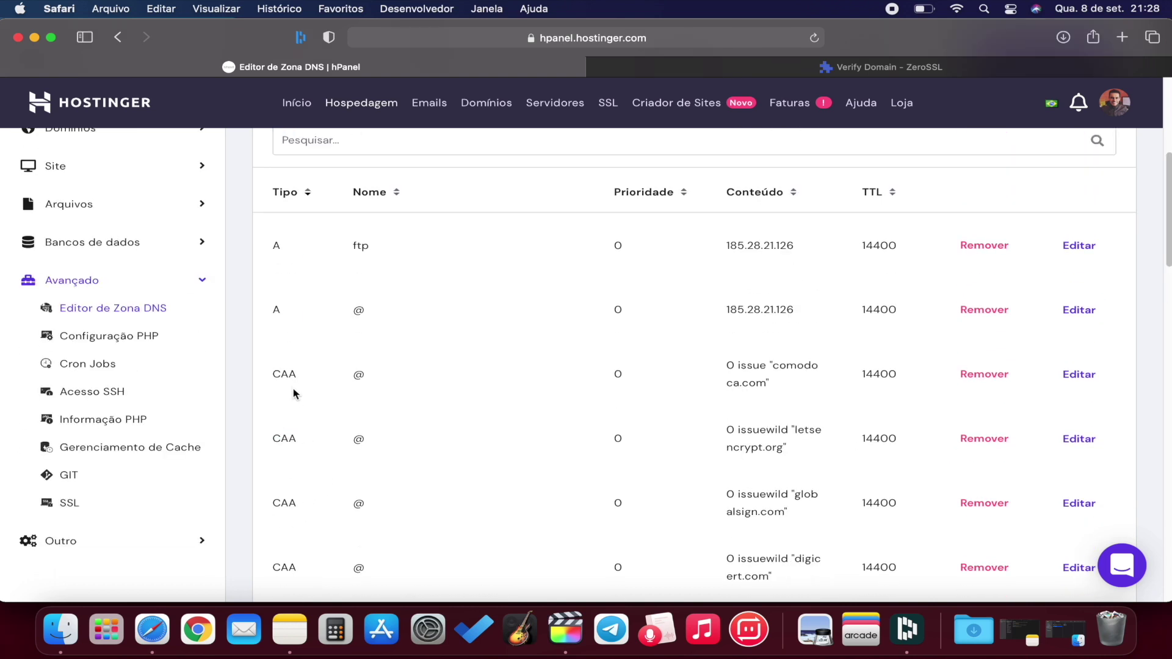
pyautogui.scroll(-5, 296, 392)
pyautogui.scroll(3, 305, 515)
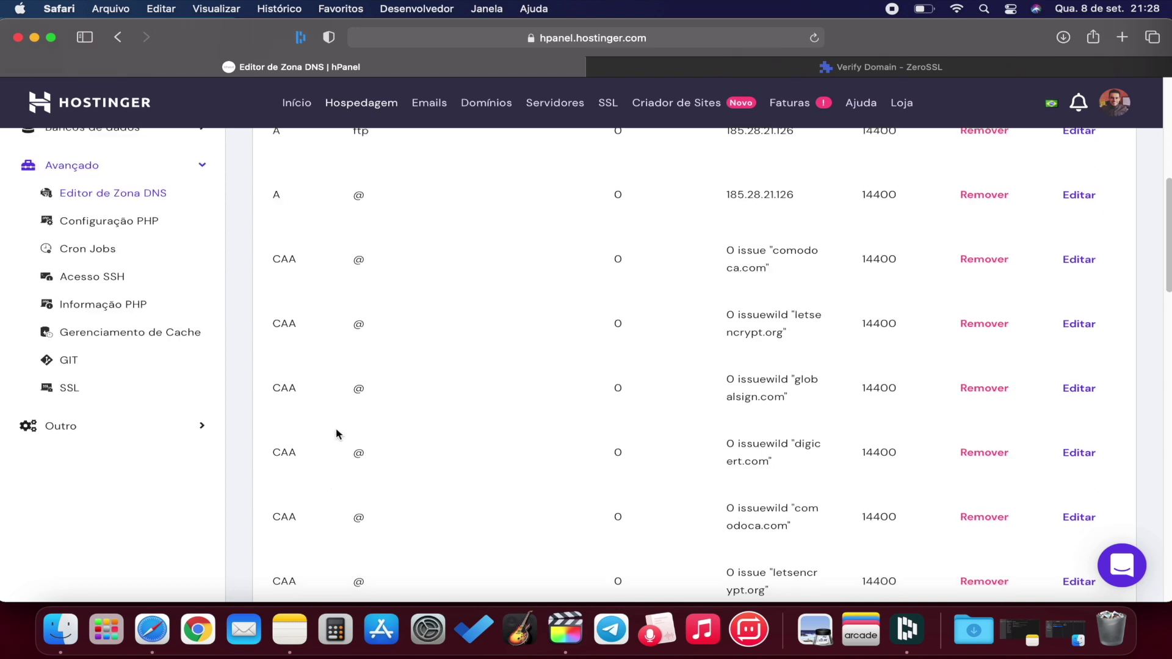
pyautogui.scroll(4, 342, 430)
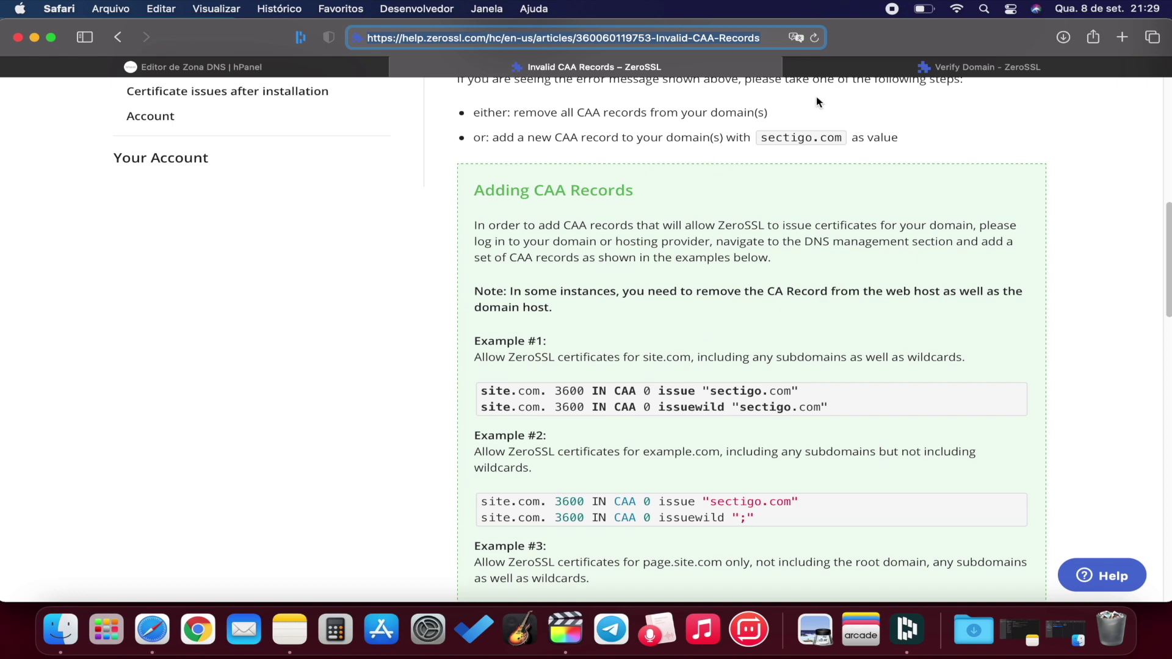
pyautogui.click(208, 68)
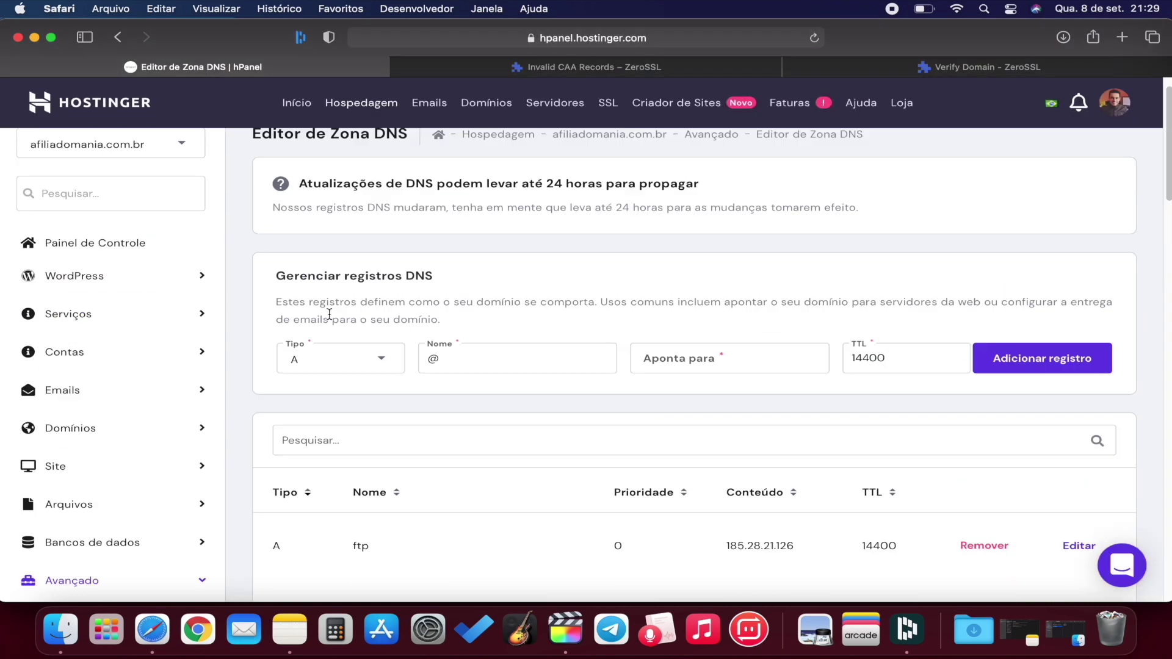
pyautogui.click(312, 361)
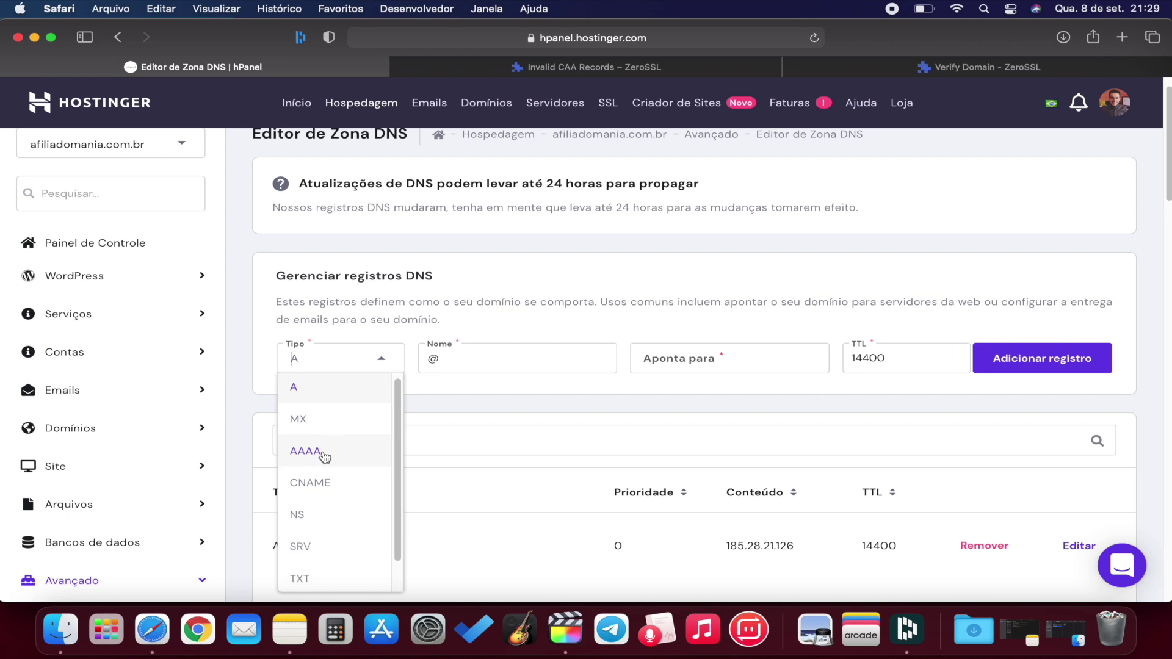
pyautogui.scroll(-3, 324, 454)
pyautogui.click(302, 419)
pyautogui.scroll(1, 394, 343)
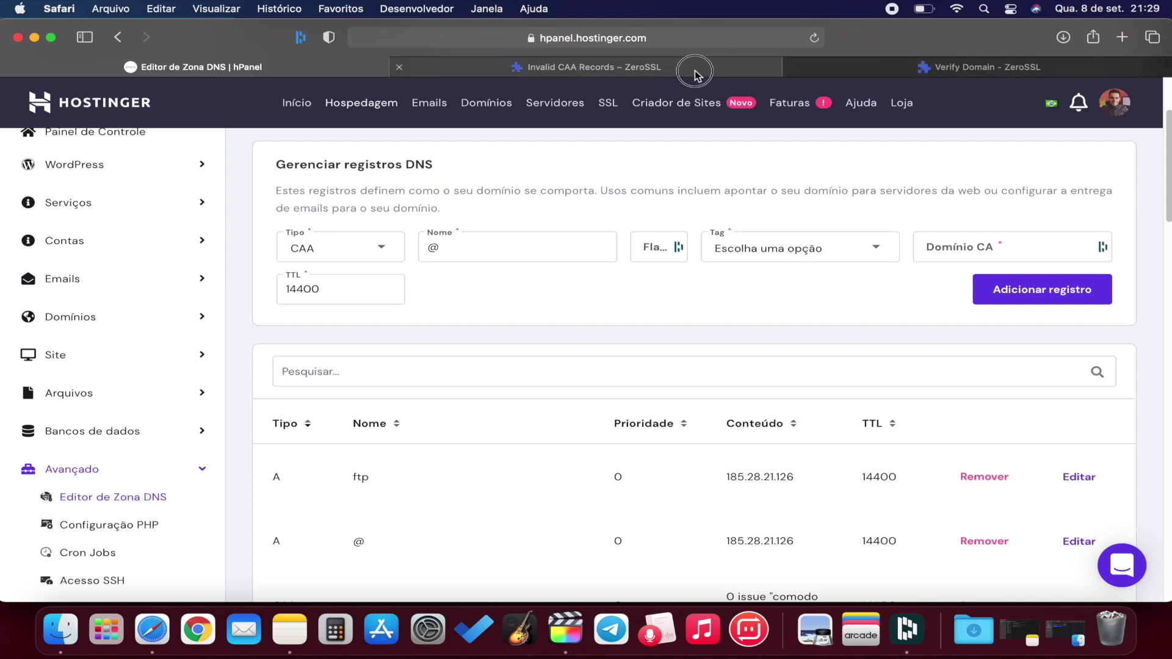
# Check the CAA examples in the ZeroSSL help article and set the new Hostinger record's tag to issue.
pyautogui.click(641, 67)
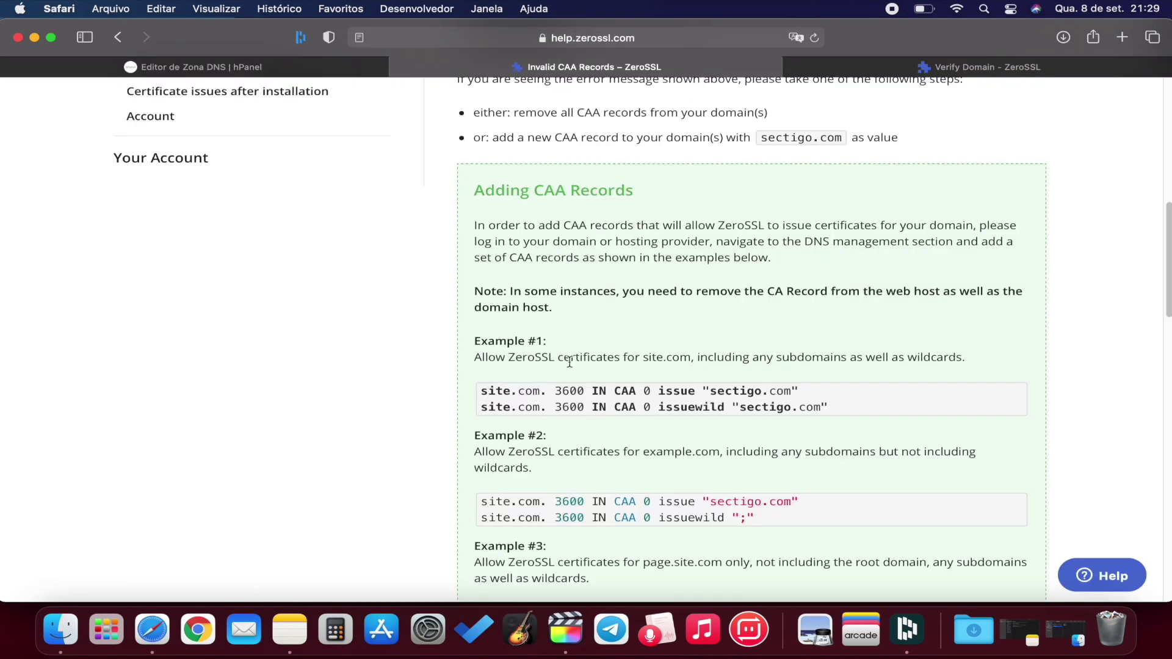
pyautogui.click(289, 67)
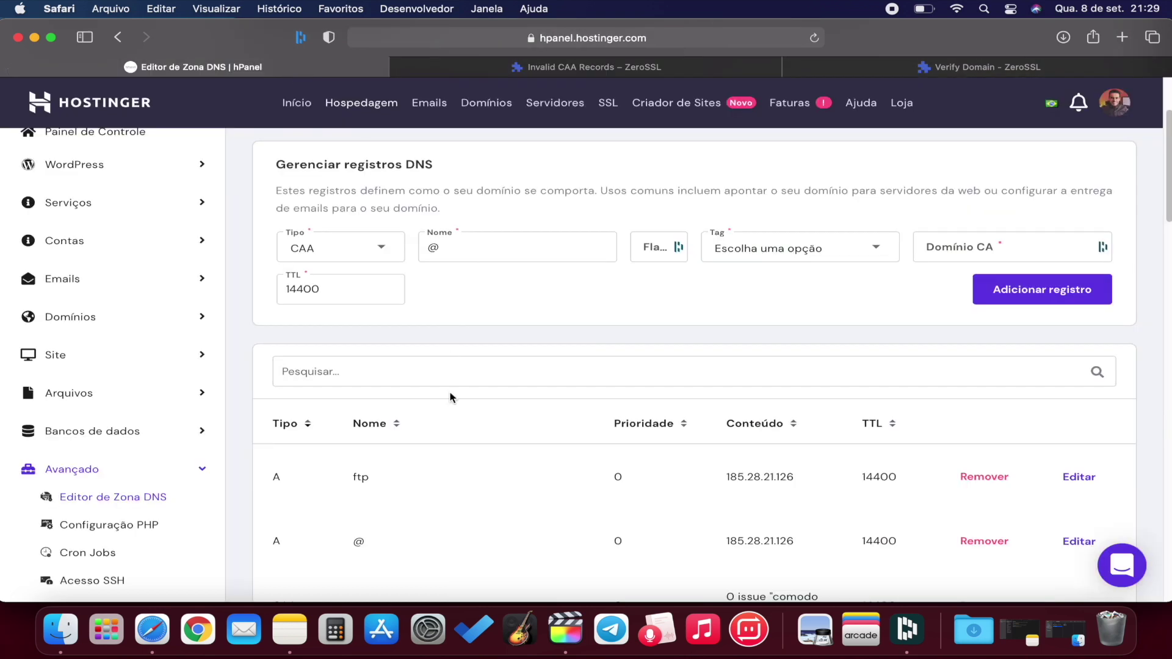
pyautogui.scroll(-5, 452, 397)
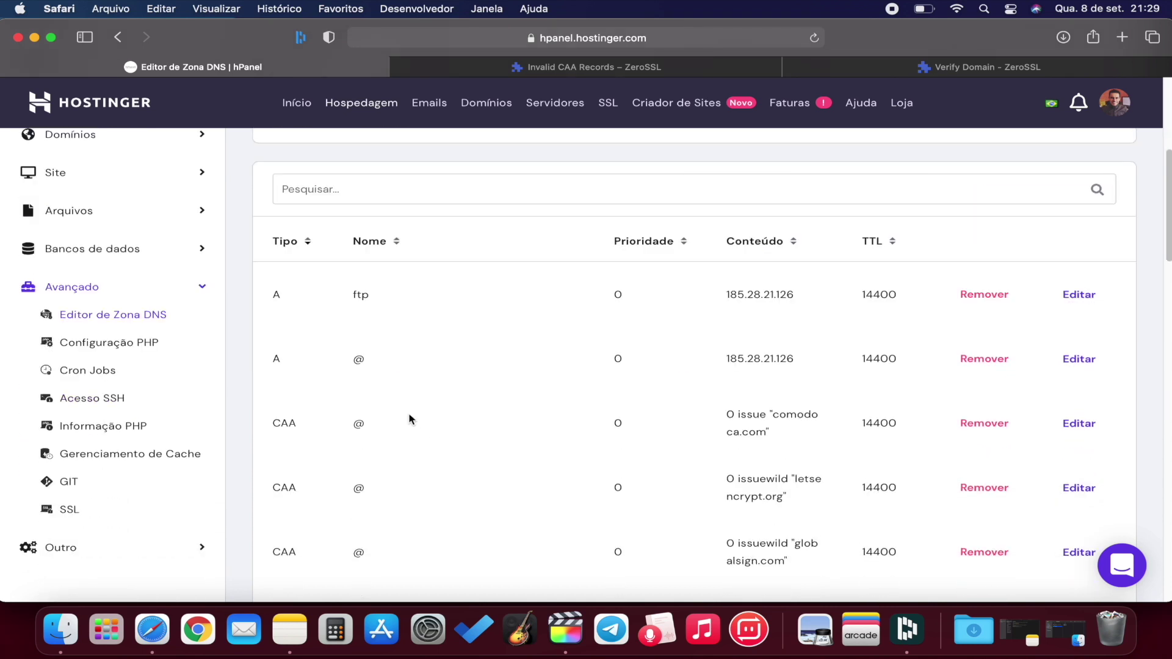
pyautogui.scroll(5, 351, 426)
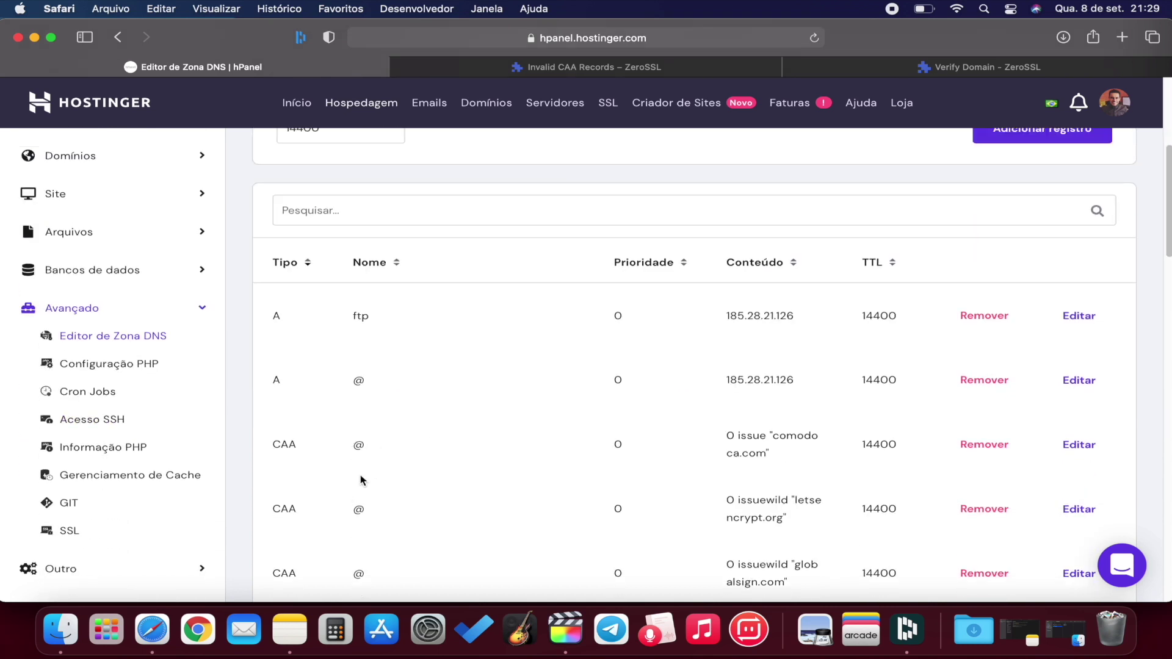
pyautogui.scroll(4, 467, 228)
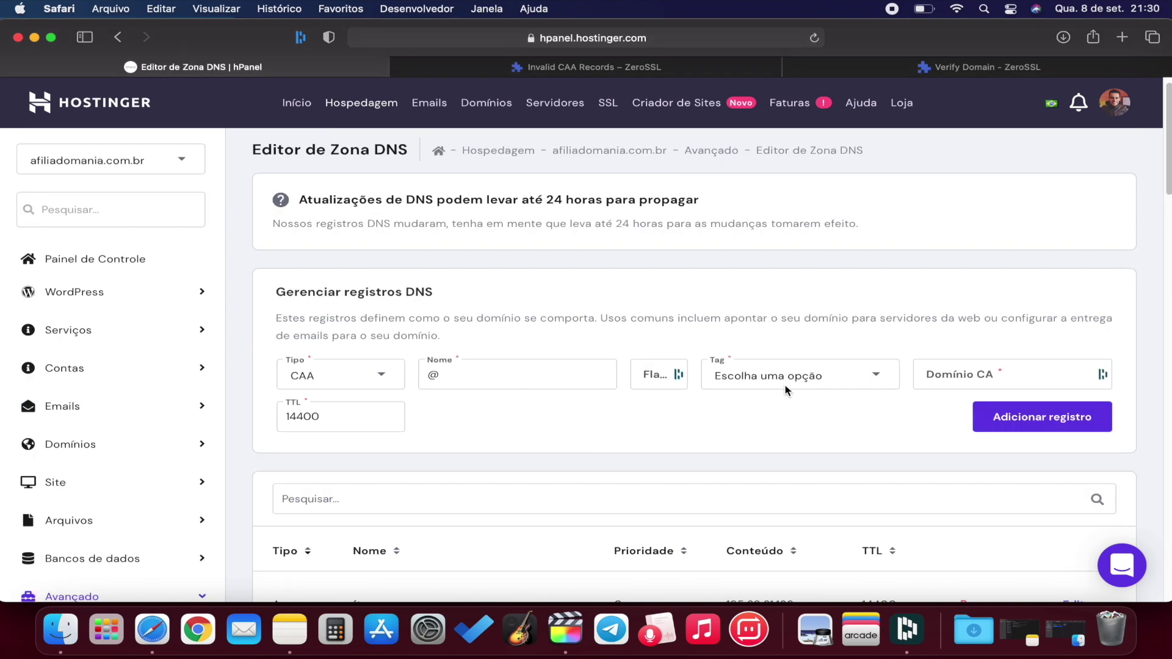
pyautogui.click(780, 381)
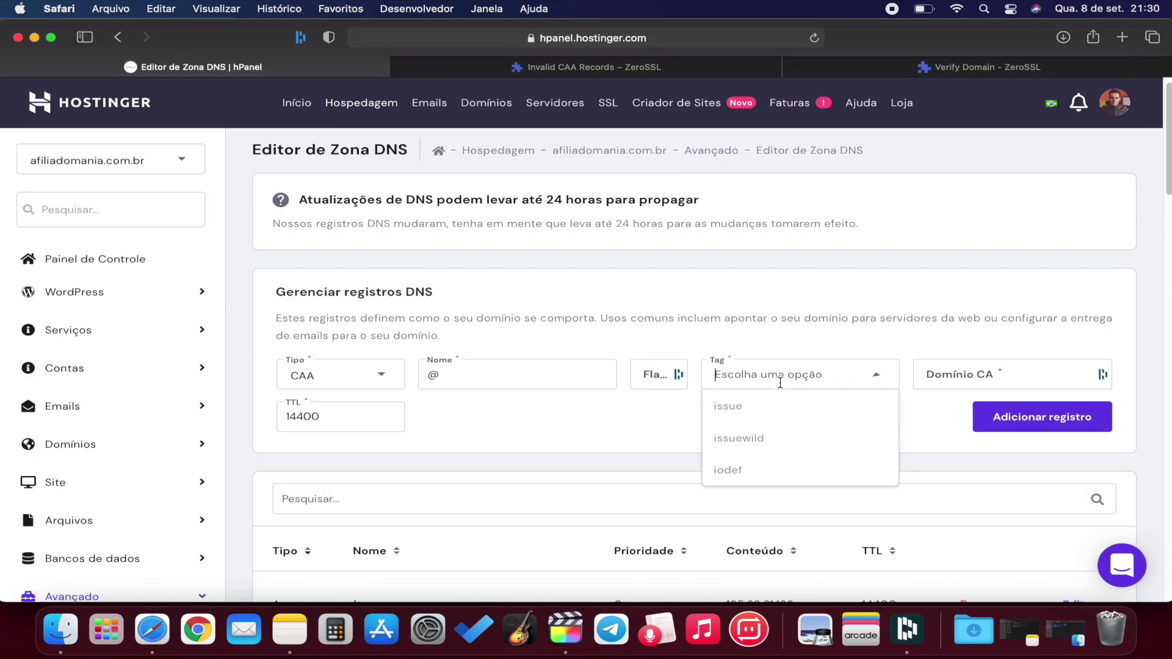
pyautogui.click(732, 409)
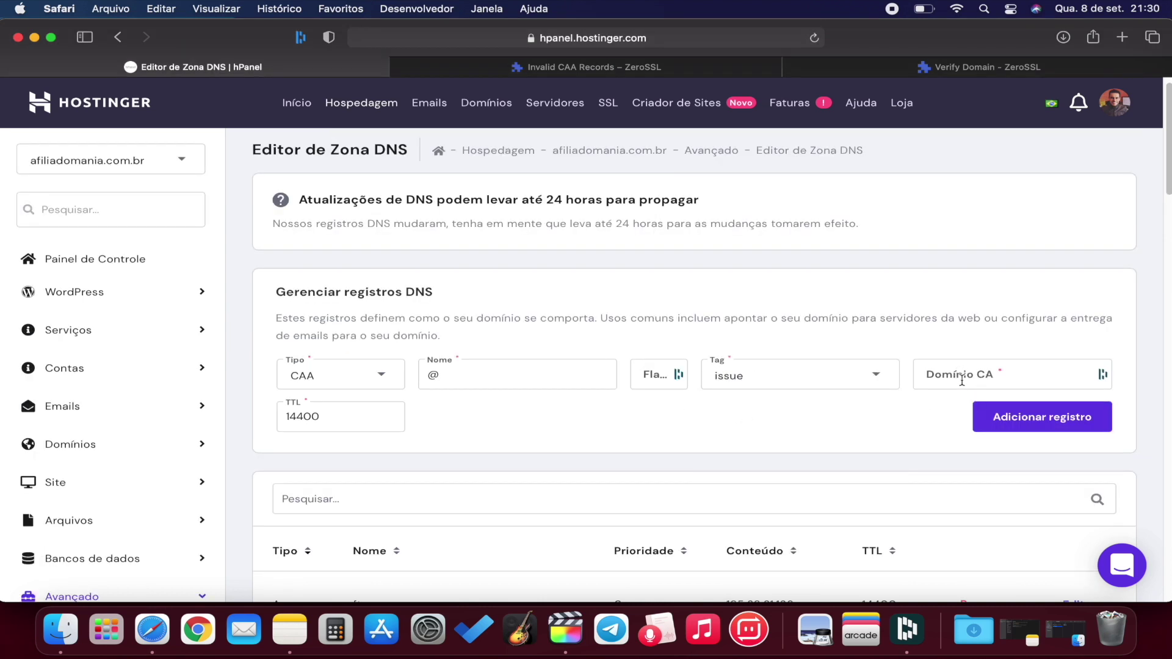
# Copy "sectigo.com" with its quotation marks from the issue line of Example #1 into the new record's CA domain.
pyautogui.click(696, 68)
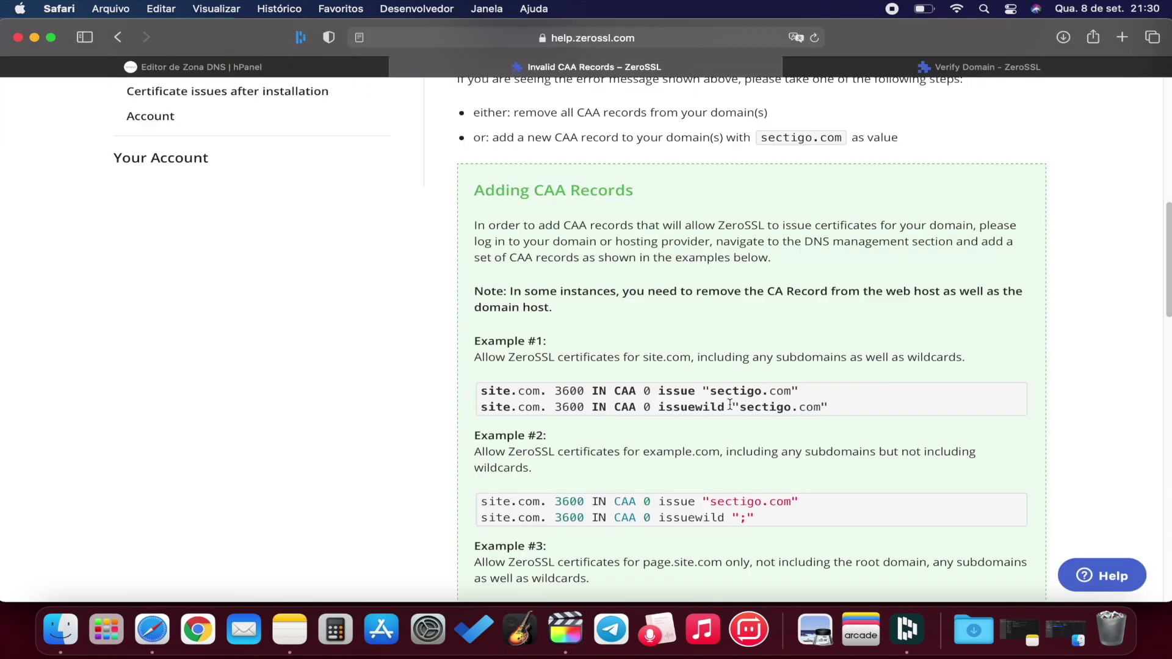
pyautogui.moveTo(706, 391); pyautogui.dragTo(797, 391)
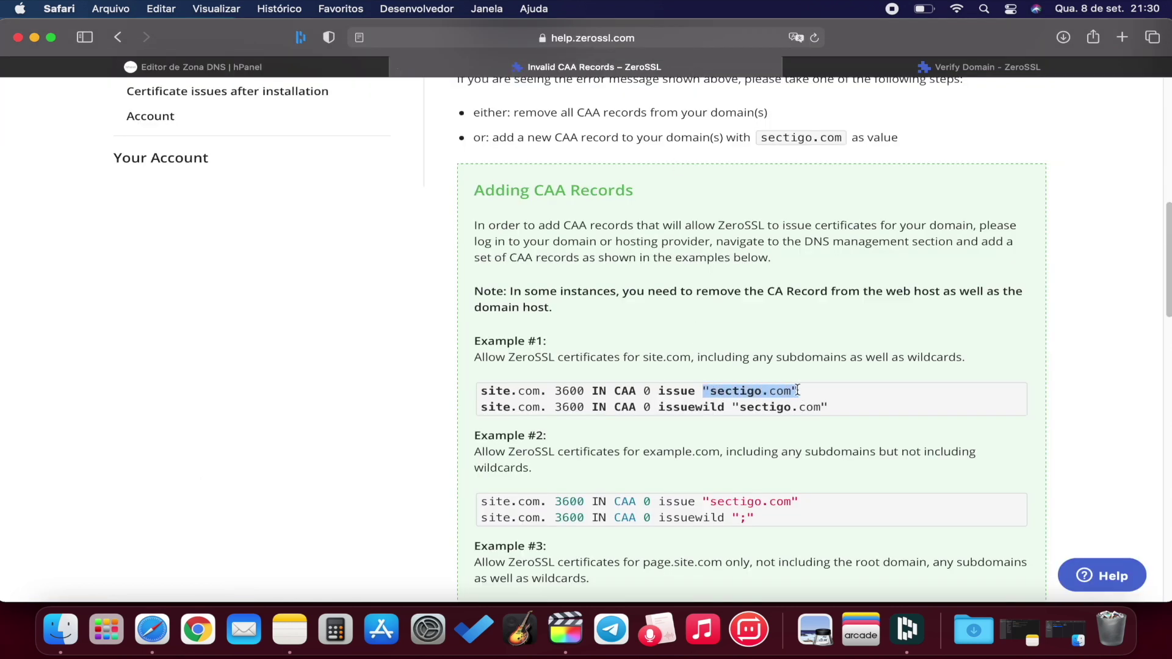
pyautogui.press('super+c')
pyautogui.hotkey('ctrl', 'shift', 'Tab')
pyautogui.click(950, 373)
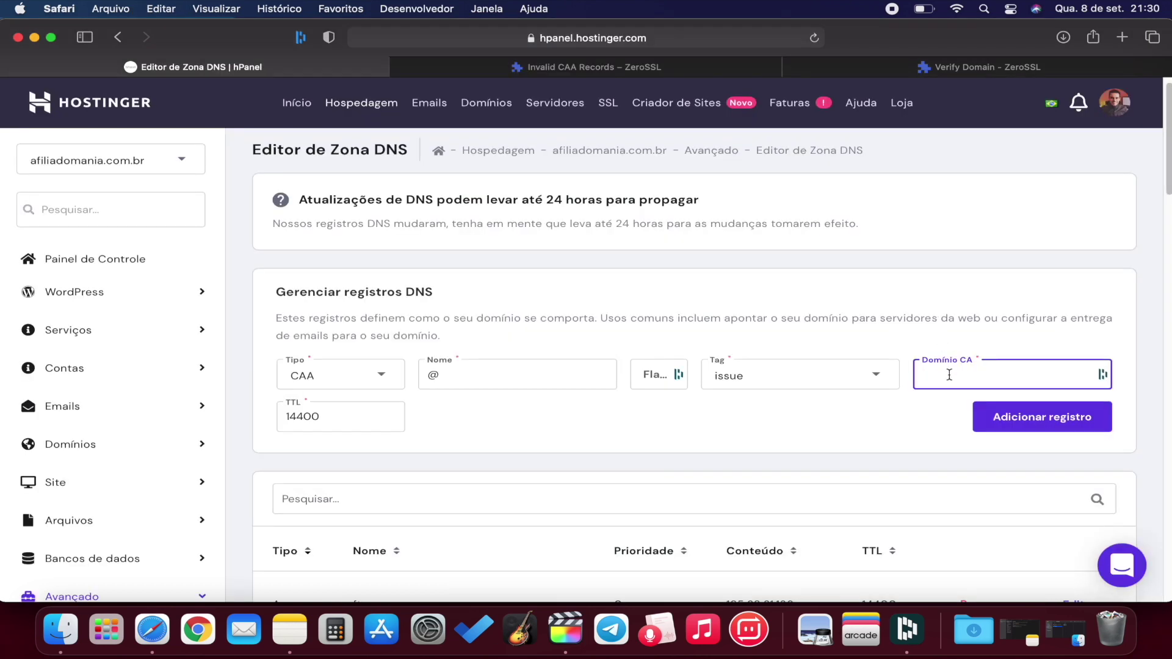
pyautogui.press('super+v')
pyautogui.scroll(-5, 897, 385)
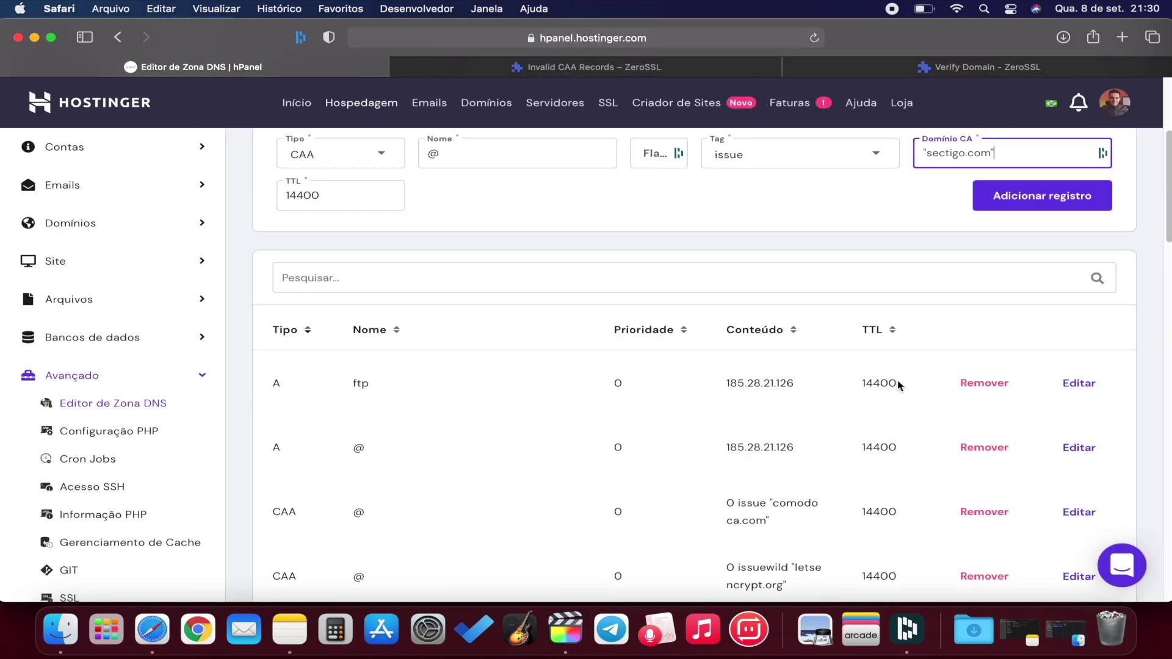
pyautogui.scroll(1, 934, 371)
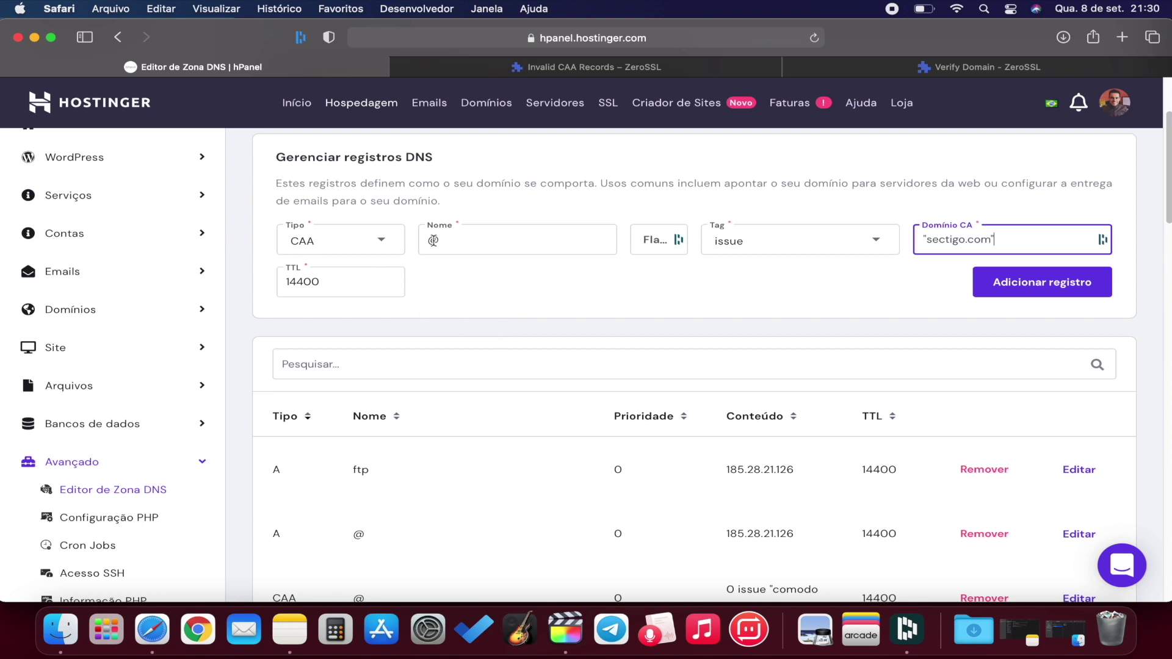
# Set the TTL to 3600 as in the ZeroSSL example and the flag to 0, and add the CAA issue record.
pyautogui.click(578, 69)
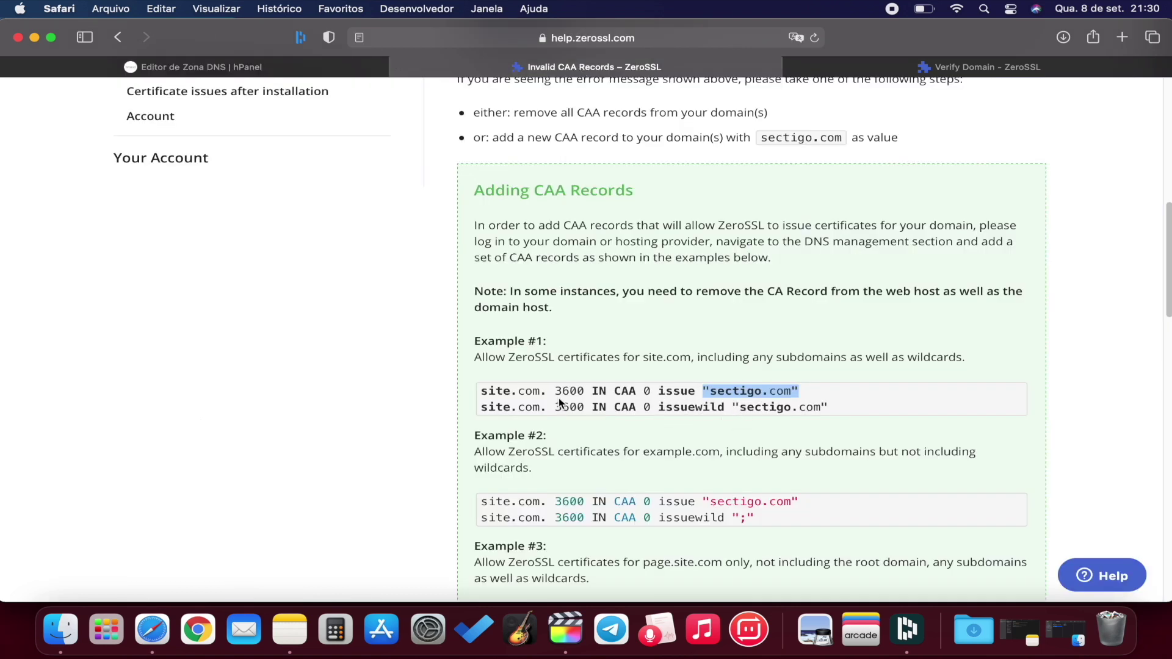
pyautogui.moveTo(555, 391); pyautogui.dragTo(585, 391)
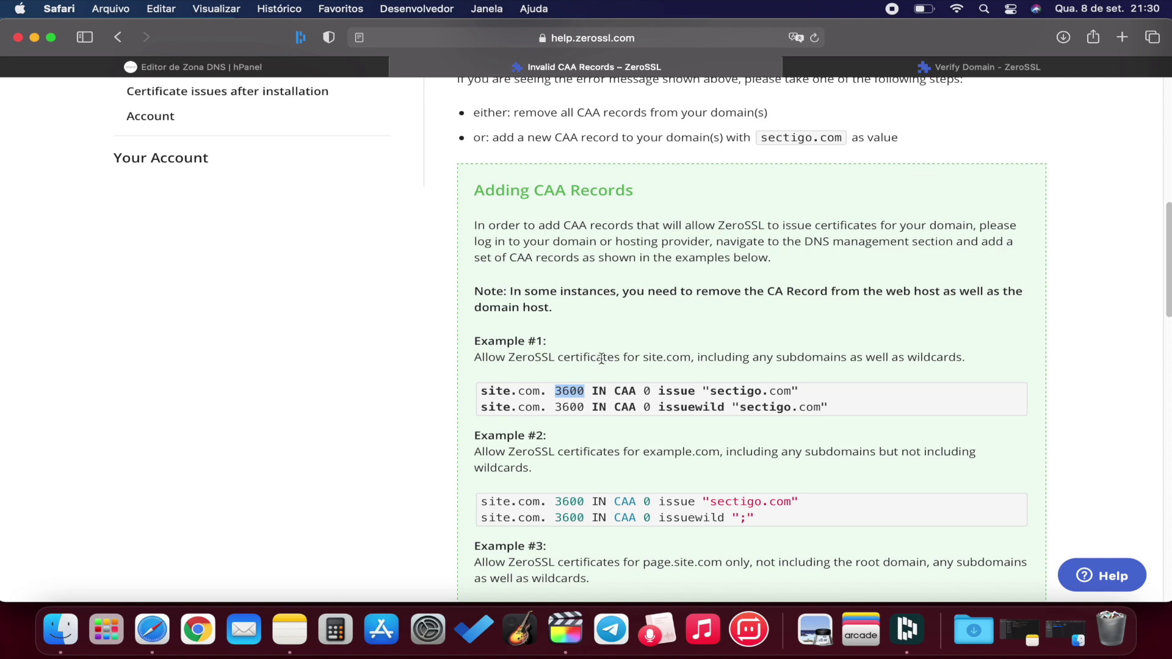
pyautogui.click(366, 67)
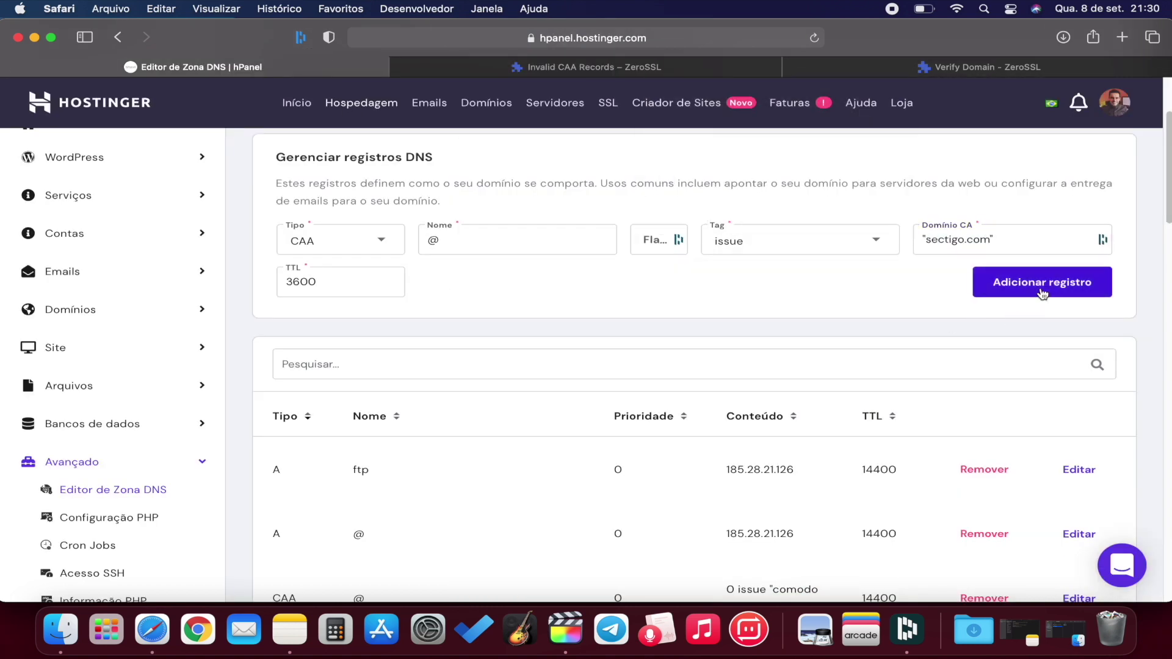
pyautogui.click(632, 251)
pyautogui.write('0')
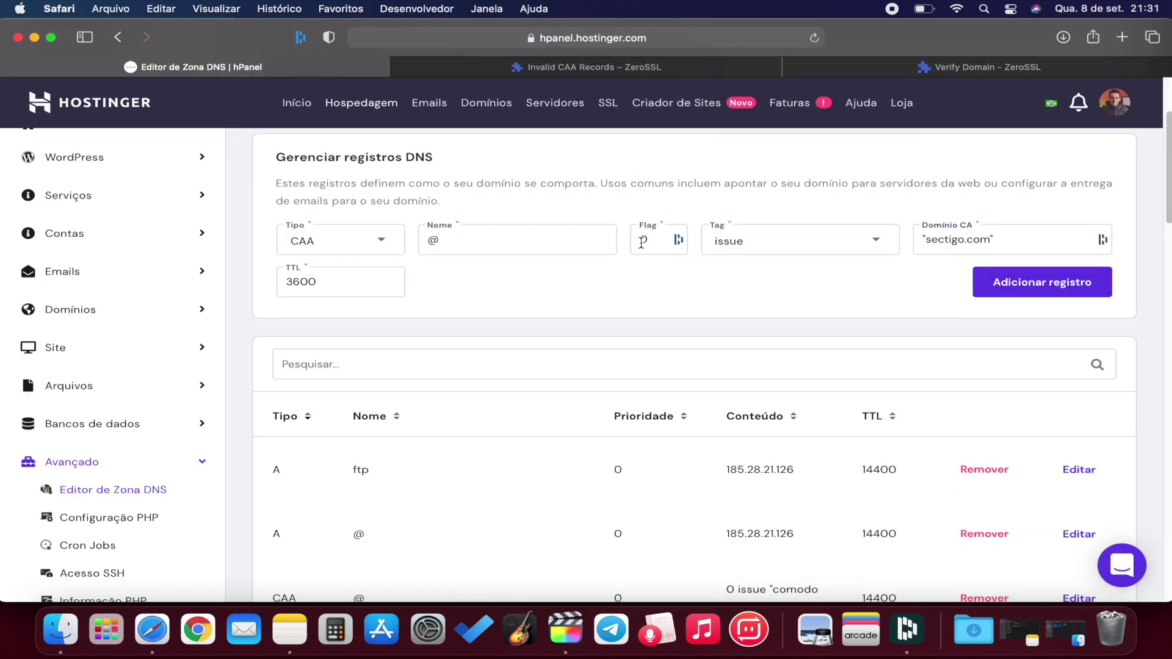
pyautogui.click(1078, 289)
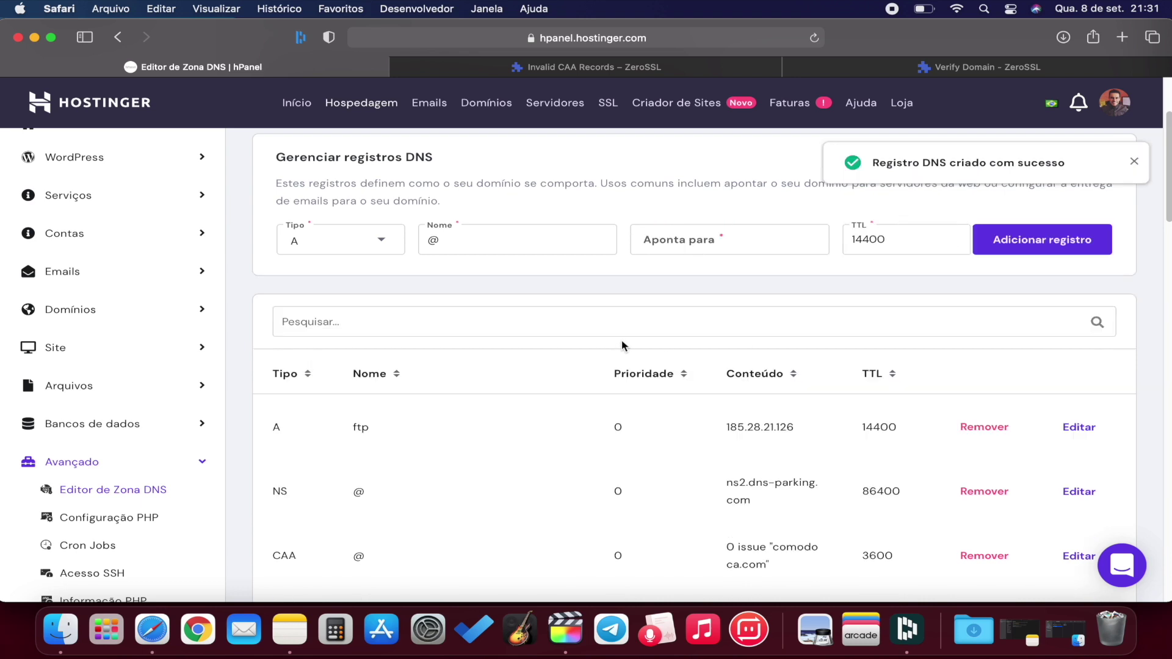
pyautogui.scroll(-3, 635, 355)
pyautogui.scroll(-3, 635, 353)
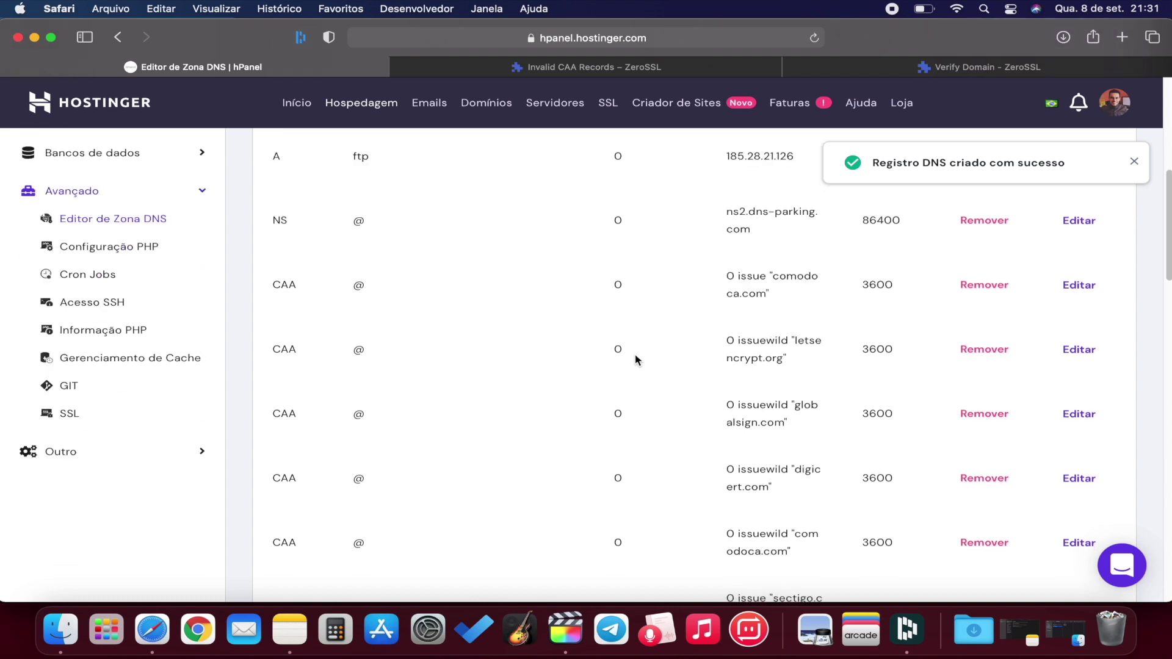
# Start another CAA record with flag 0 and the issuewild tag.
pyautogui.scroll(10, 635, 359)
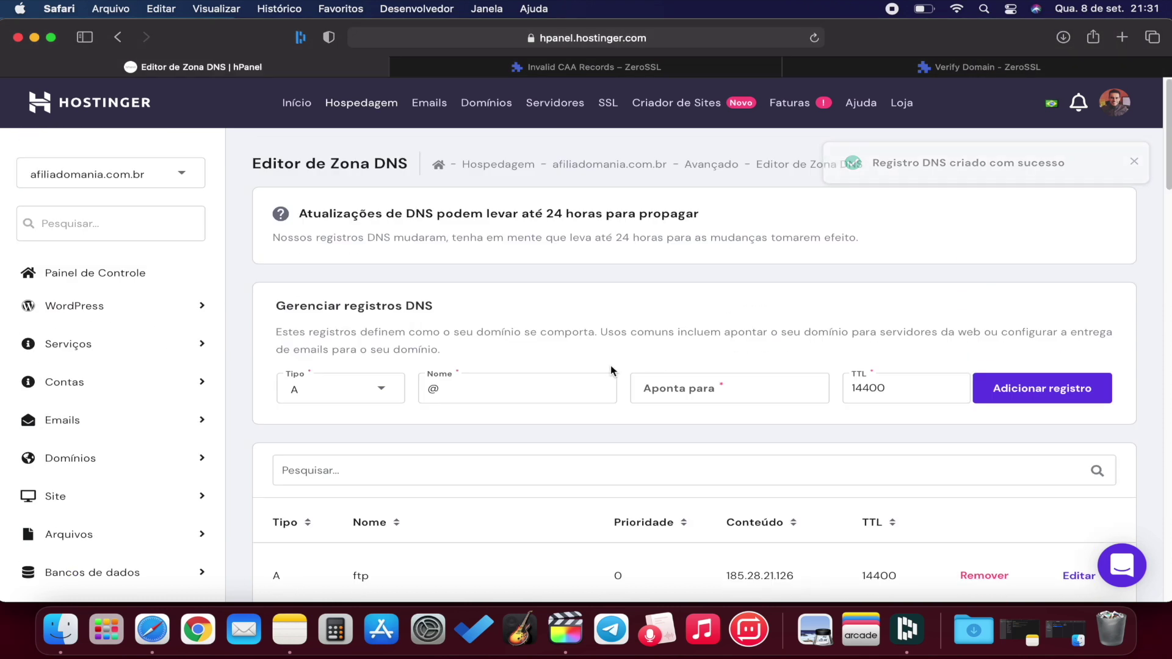
pyautogui.click(378, 389)
pyautogui.scroll(-3, 317, 463)
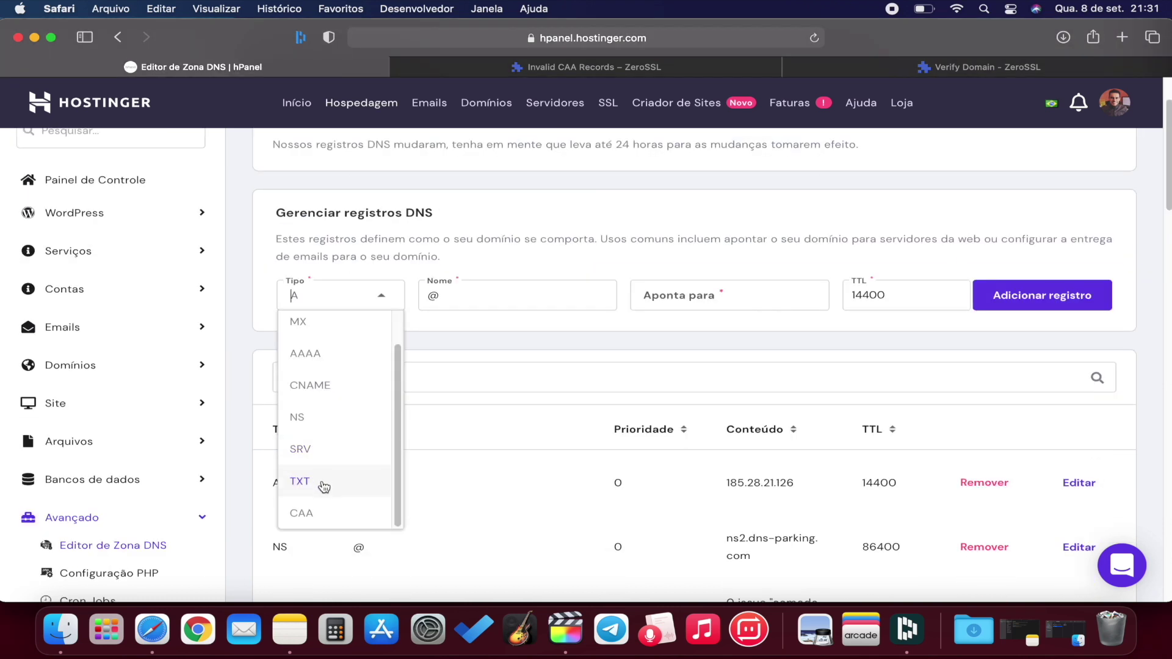
pyautogui.click(309, 517)
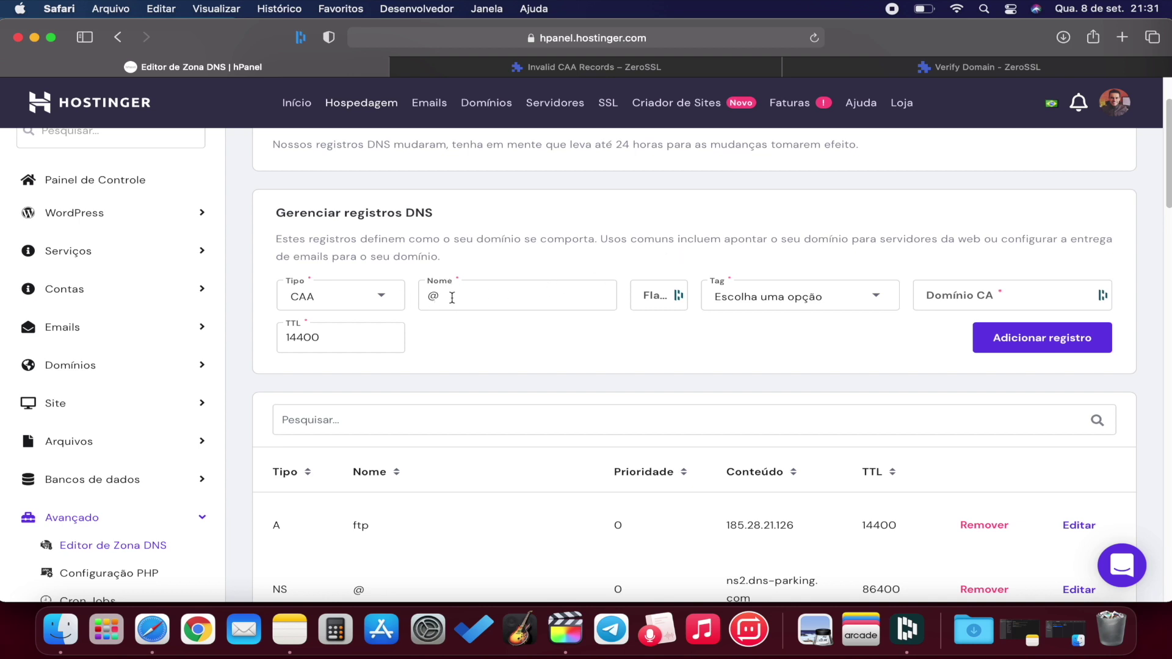
pyautogui.click(648, 297)
pyautogui.write('0')
pyautogui.click(757, 298)
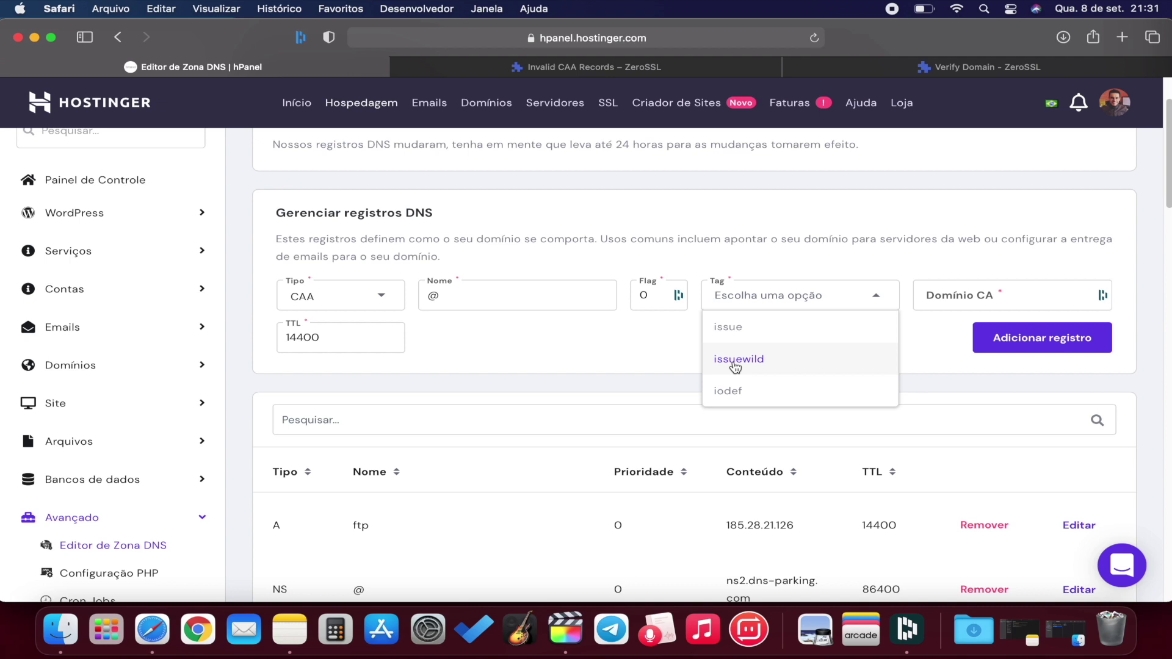
pyautogui.click(735, 363)
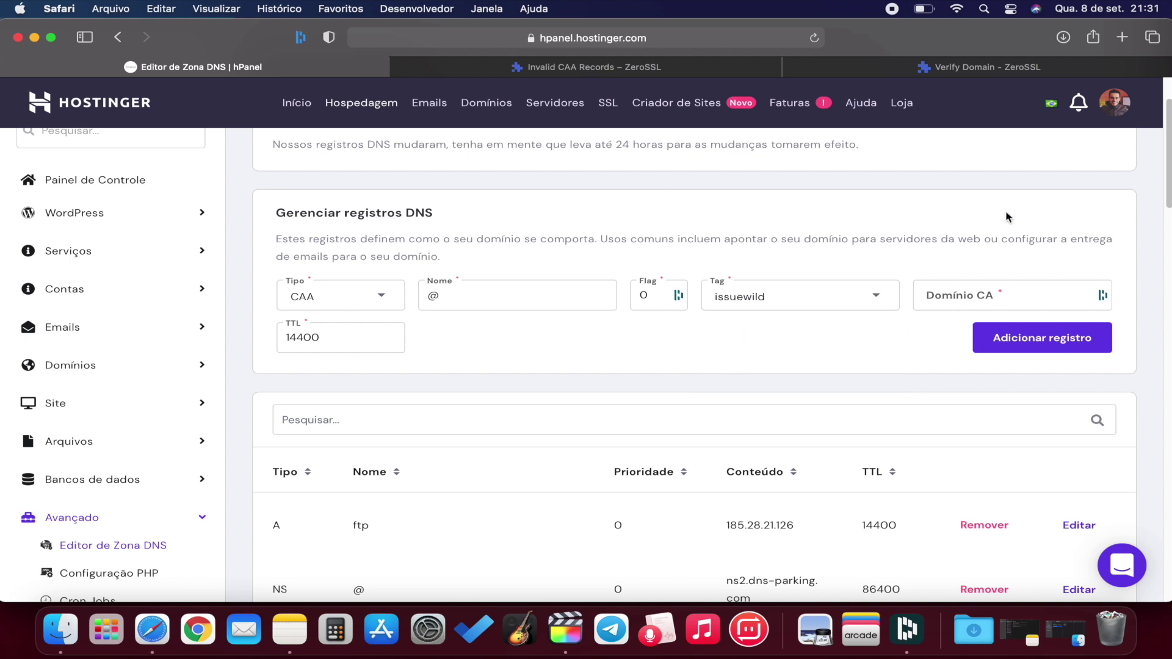
# Take "sectigo.com" from the issuewild line of Example #1 as the CA domain and add the second CAA record.
pyautogui.click(571, 66)
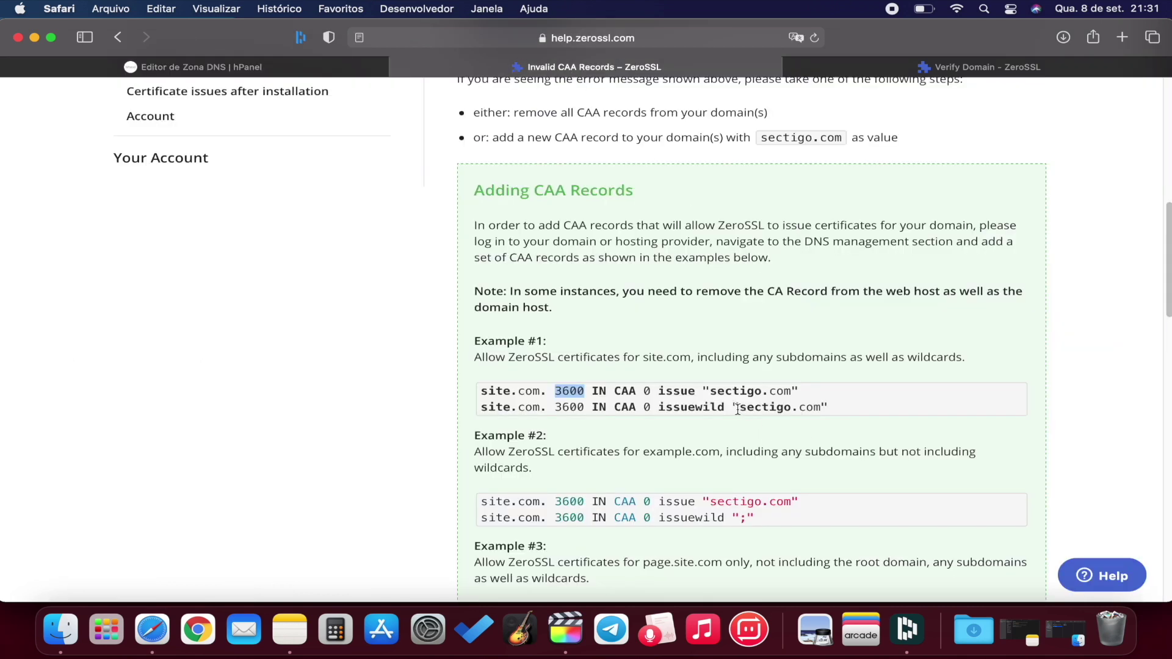
pyautogui.moveTo(734, 408); pyautogui.dragTo(830, 408)
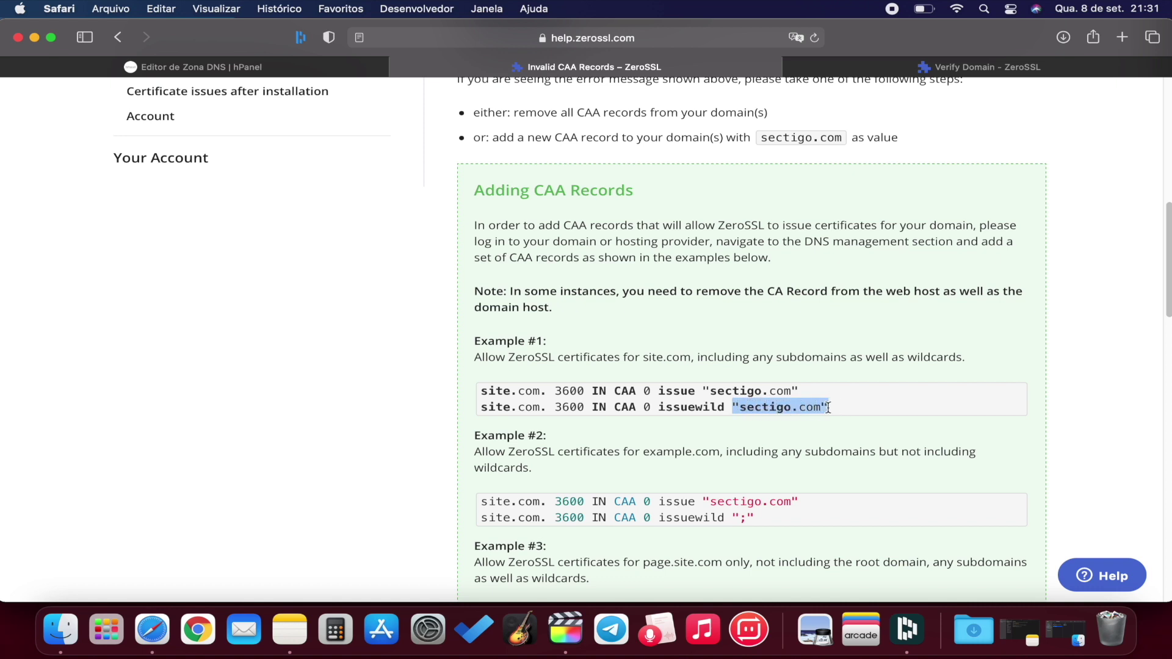
pyautogui.hotkey('ctrl', 'shift', 'Tab')
pyautogui.click(1044, 343)
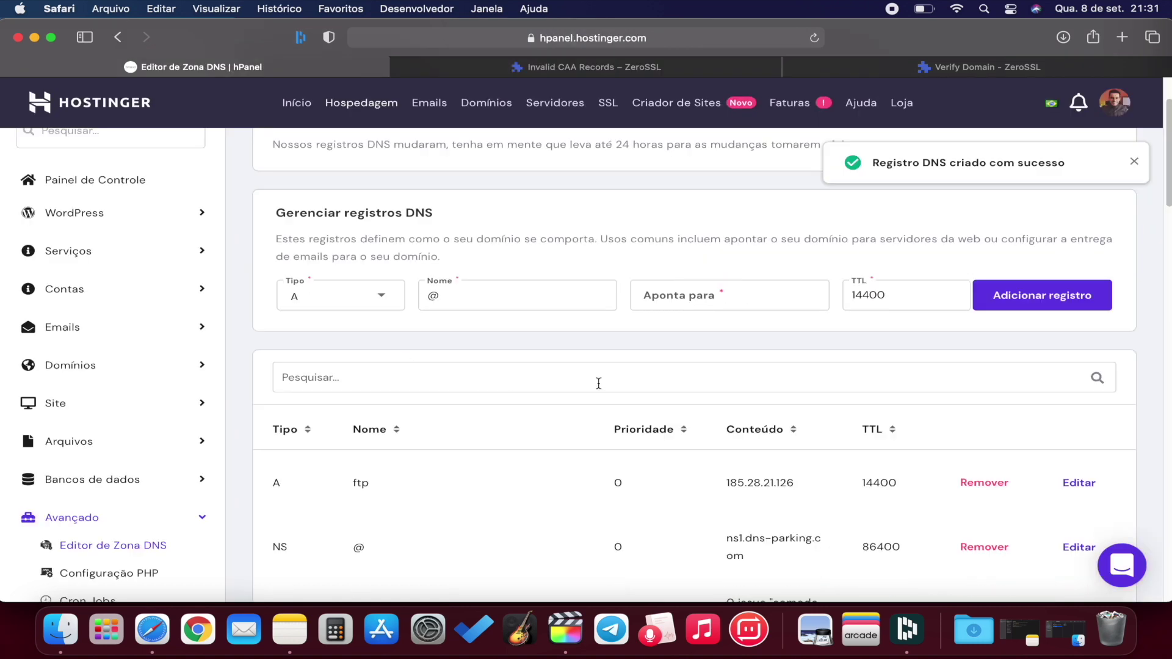
# Check the sectigo.com issuewild entry in the DNS record list and return to the ZeroSSL help article's examples.
pyautogui.scroll(-5, 580, 388)
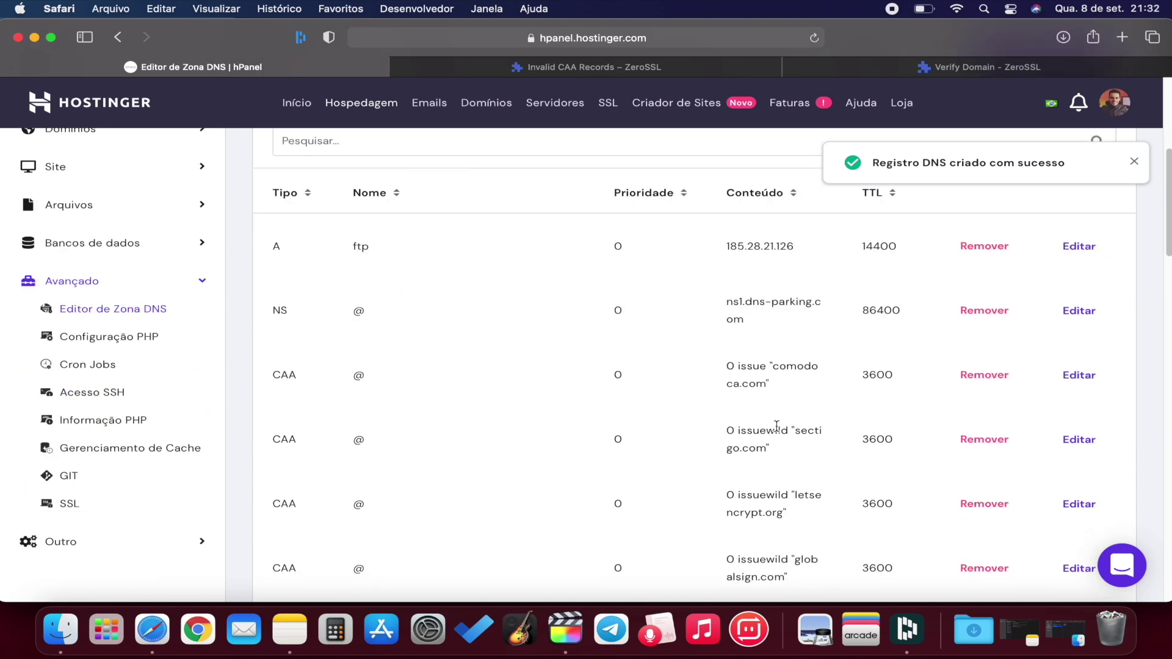
pyautogui.scroll(-1, 772, 424)
pyautogui.scroll(2, 784, 424)
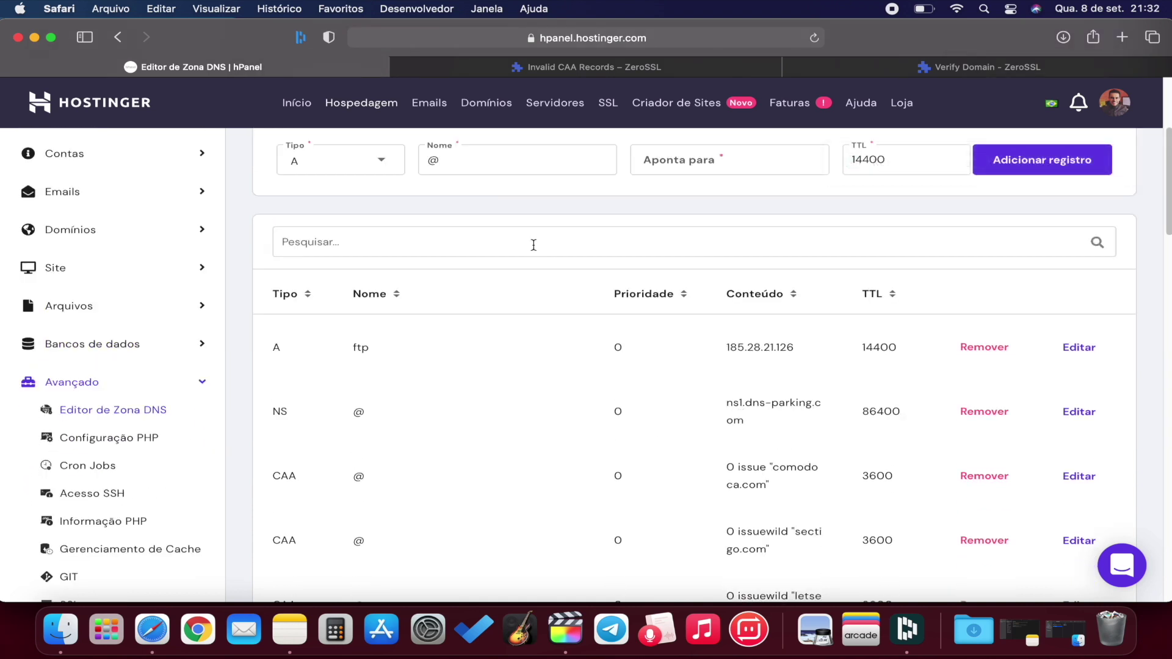
pyautogui.click(585, 72)
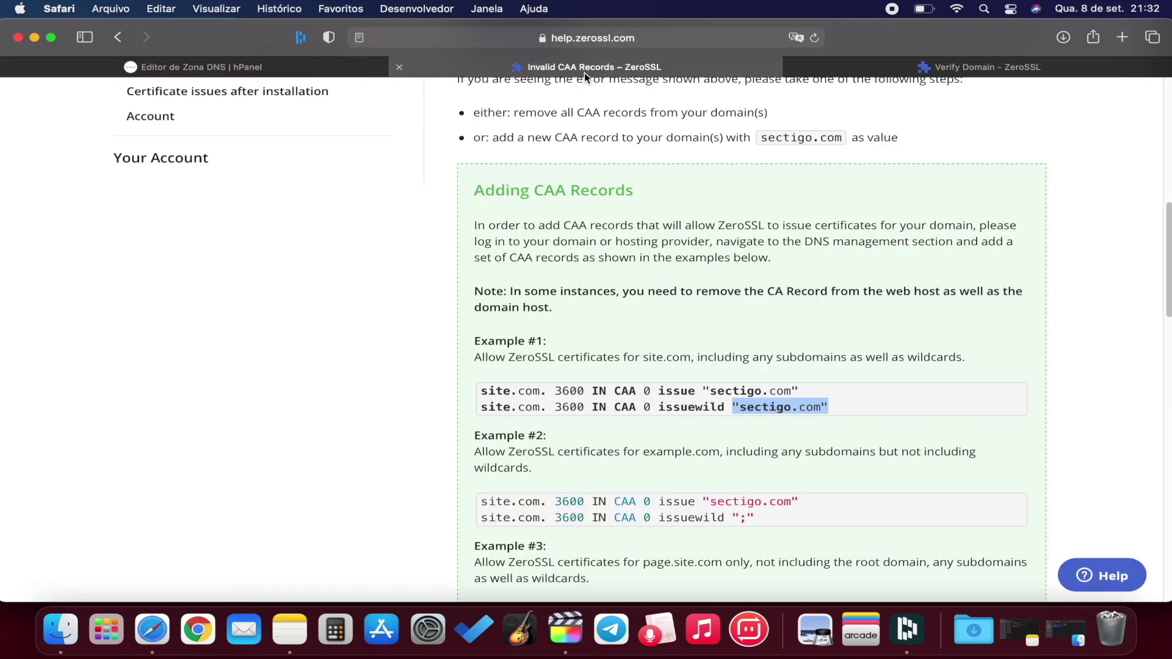
# Return to the ZeroSSL domain verification page and run the verification of afiliadomania.com.br again.
pyautogui.click(790, 69)
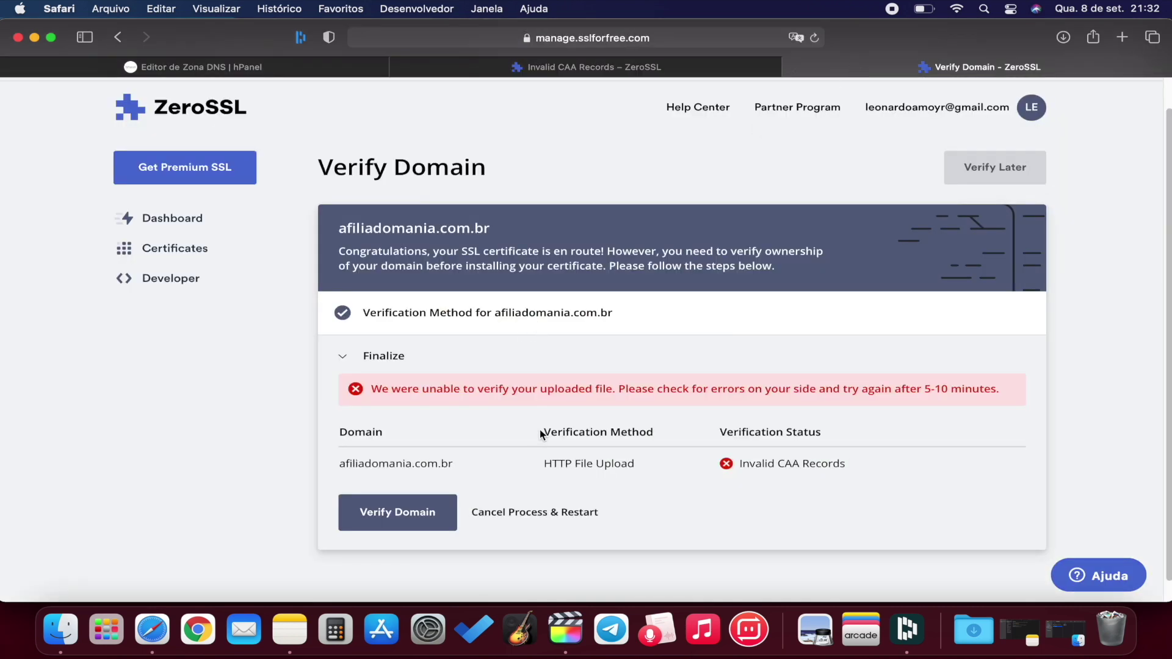
pyautogui.scroll(-1, 391, 518)
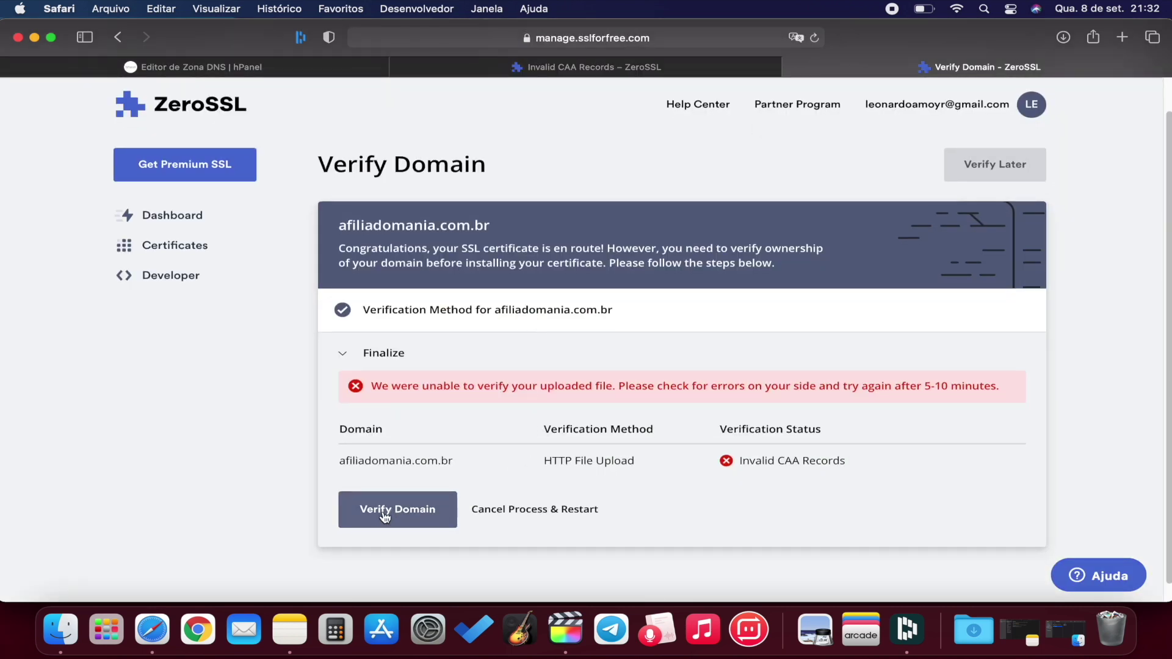
pyautogui.click(385, 516)
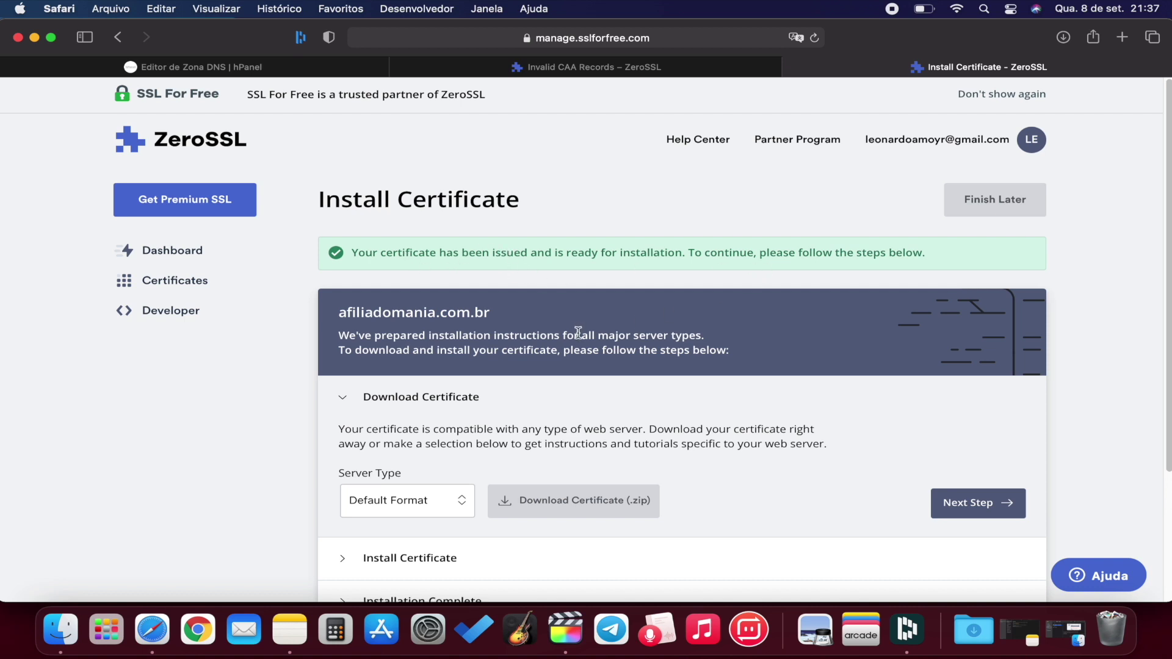
# Keep the server type at Default Format and download the issued certificate as a ZIP file.
pyautogui.scroll(-3, 578, 332)
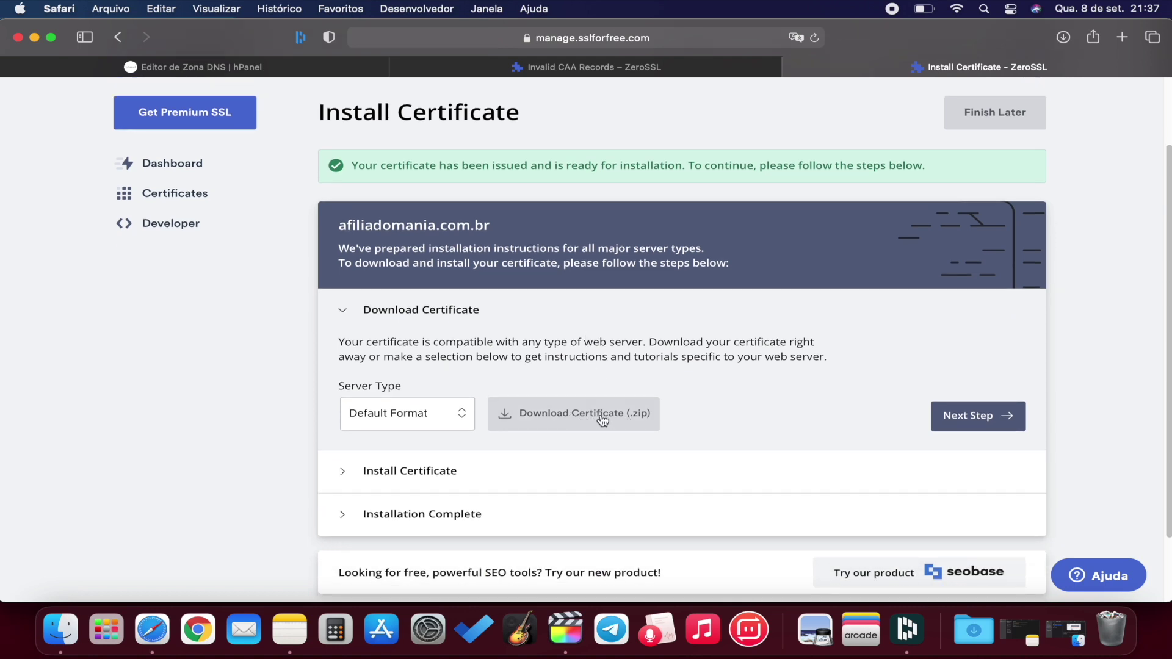
pyautogui.scroll(-1, 592, 419)
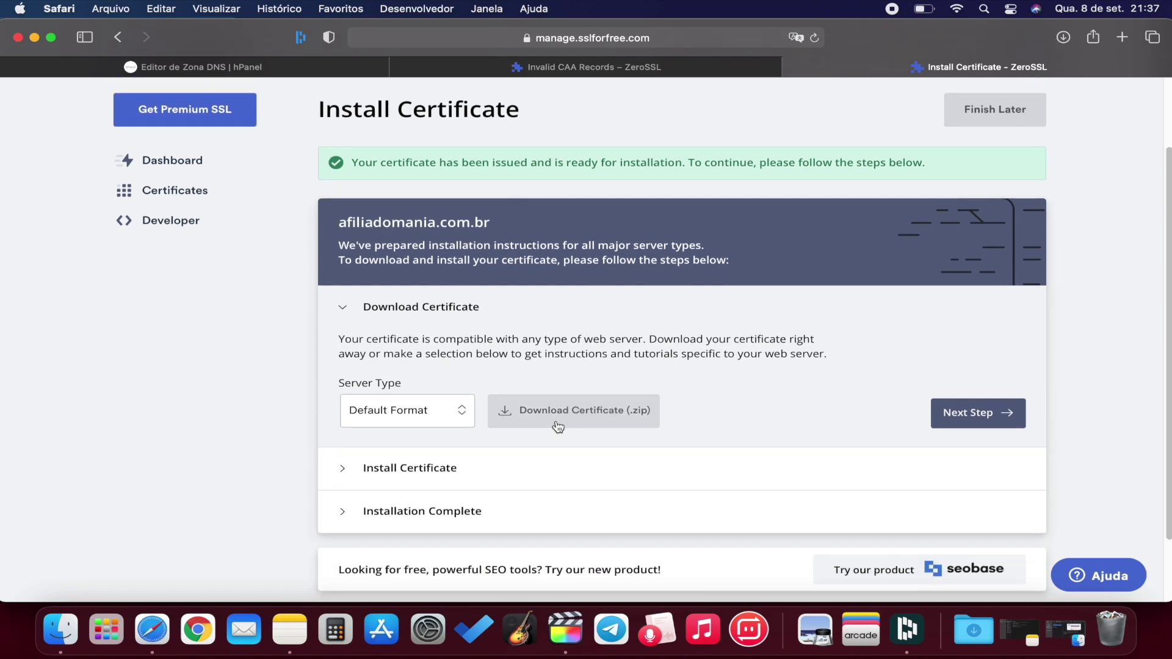
pyautogui.scroll(-1, 546, 425)
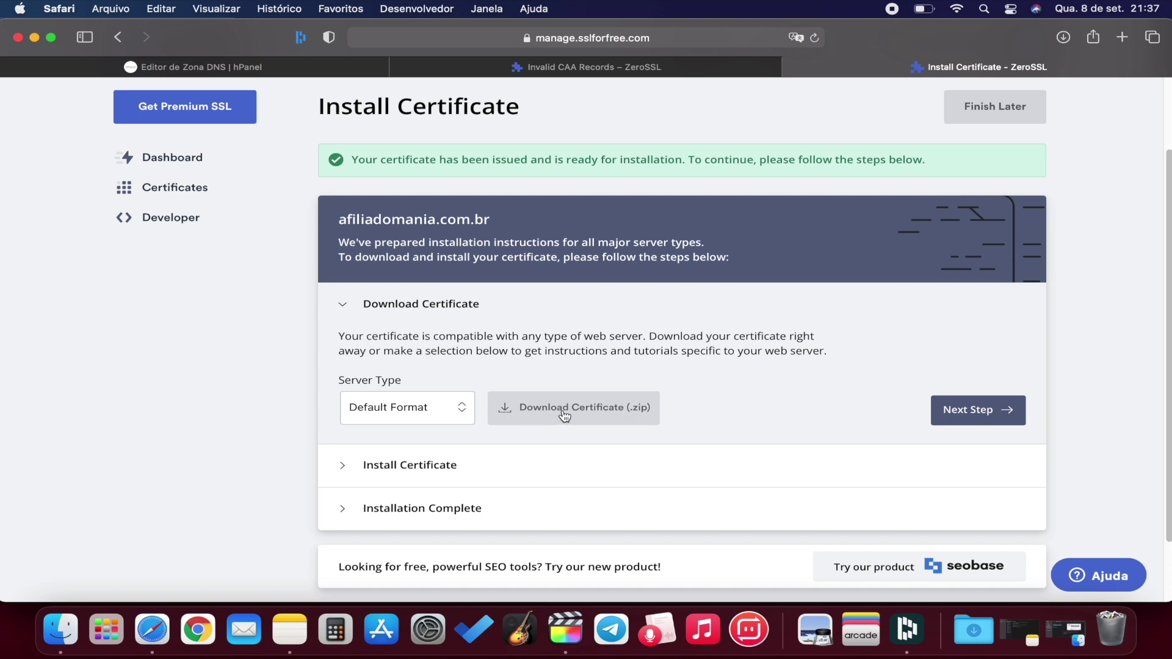
pyautogui.click(408, 408)
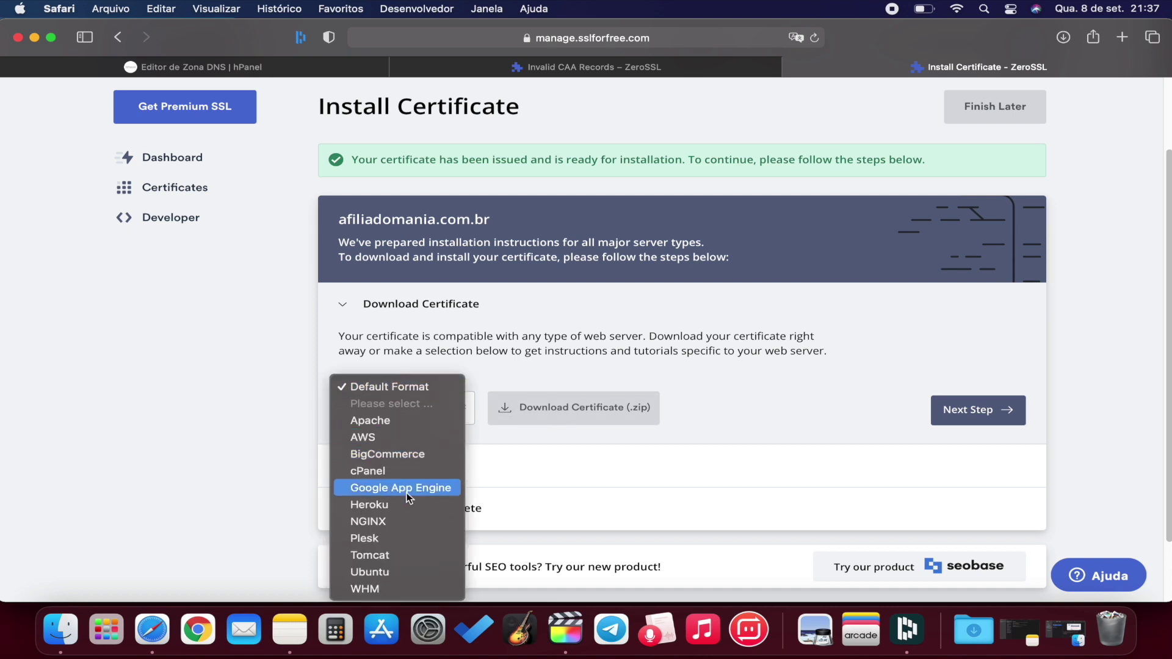
pyautogui.click(425, 388)
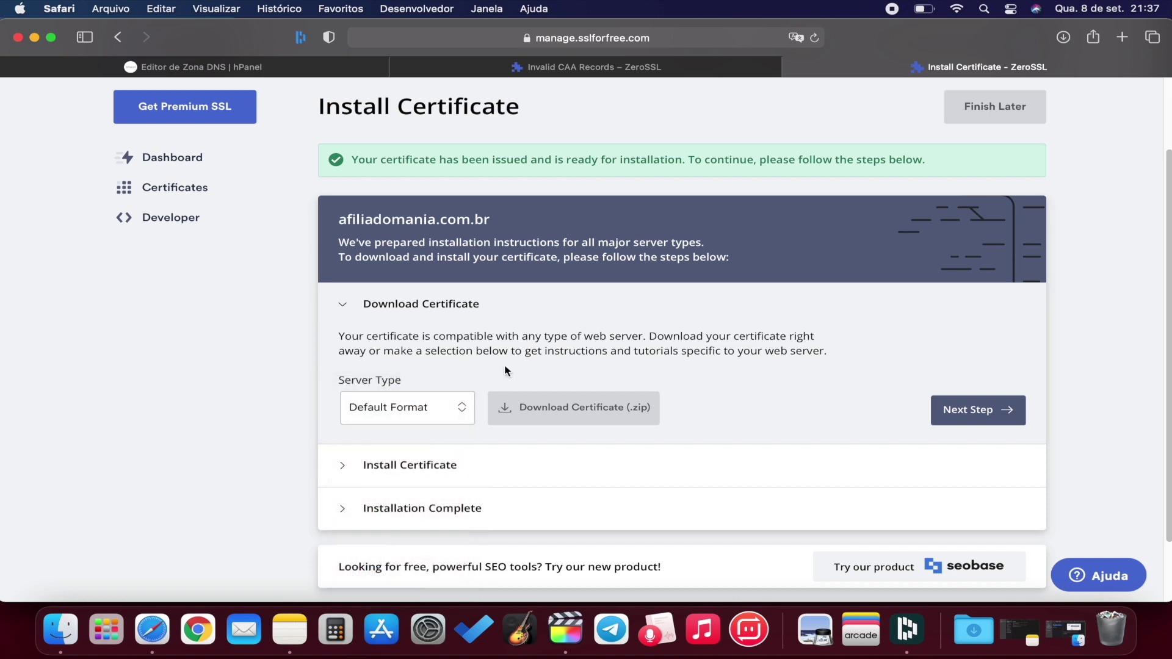
pyautogui.click(591, 415)
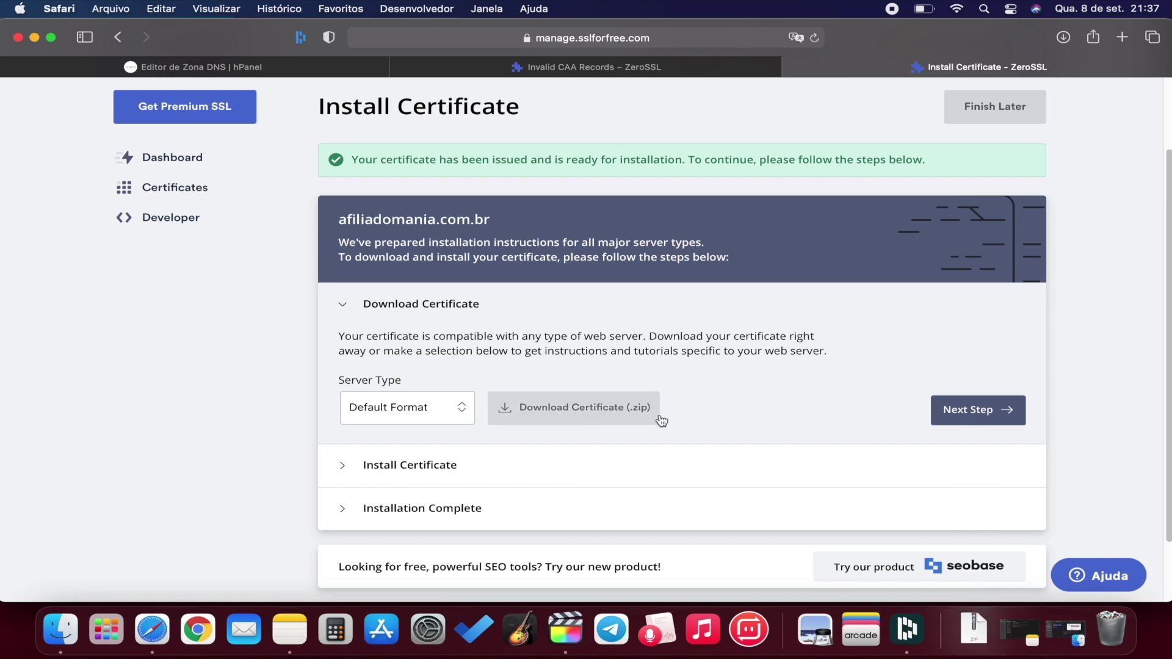
# Proceed to the Install Certificate stage and read through the default installation instructions.
pyautogui.click(964, 420)
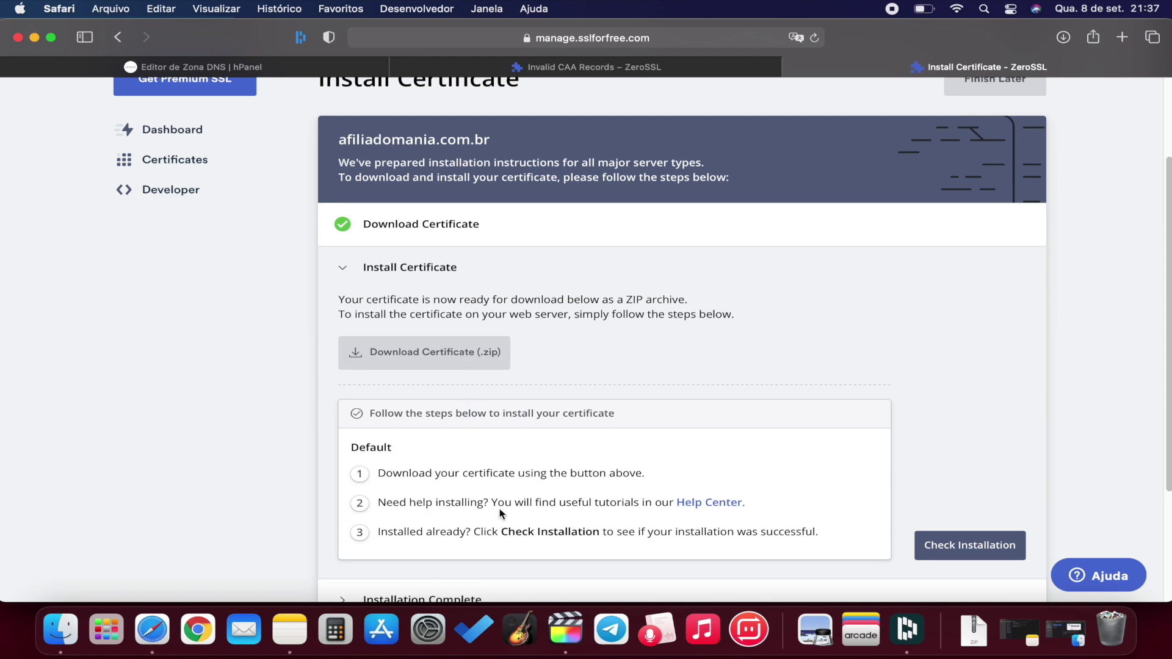
pyautogui.scroll(-1, 592, 508)
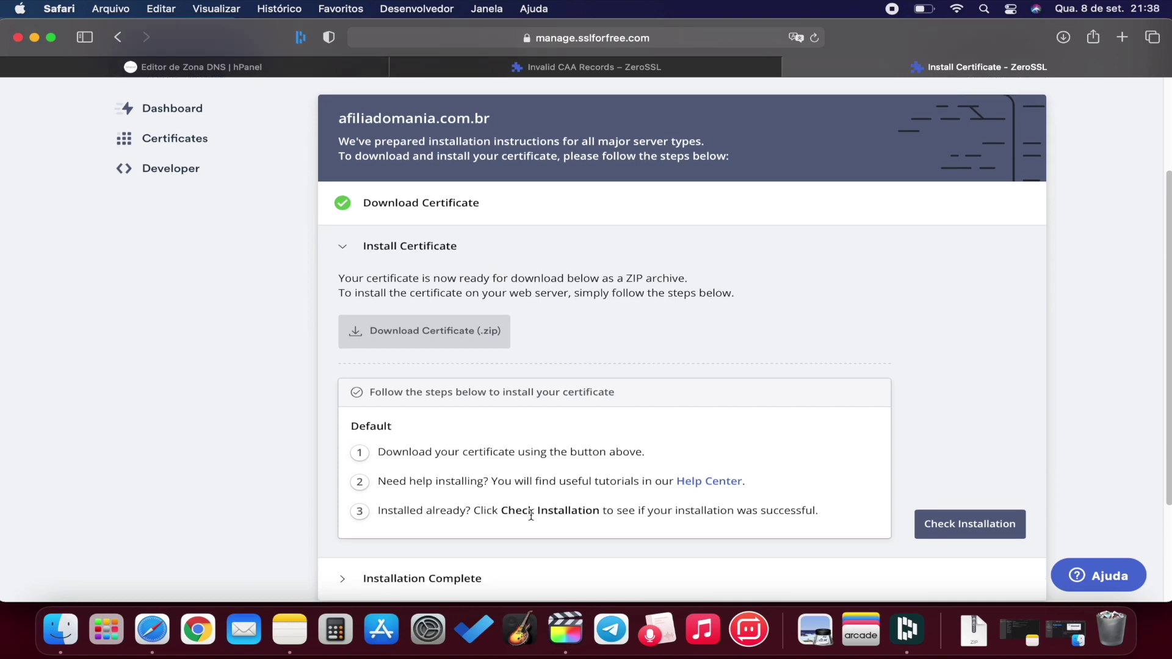
pyautogui.scroll(-1, 668, 517)
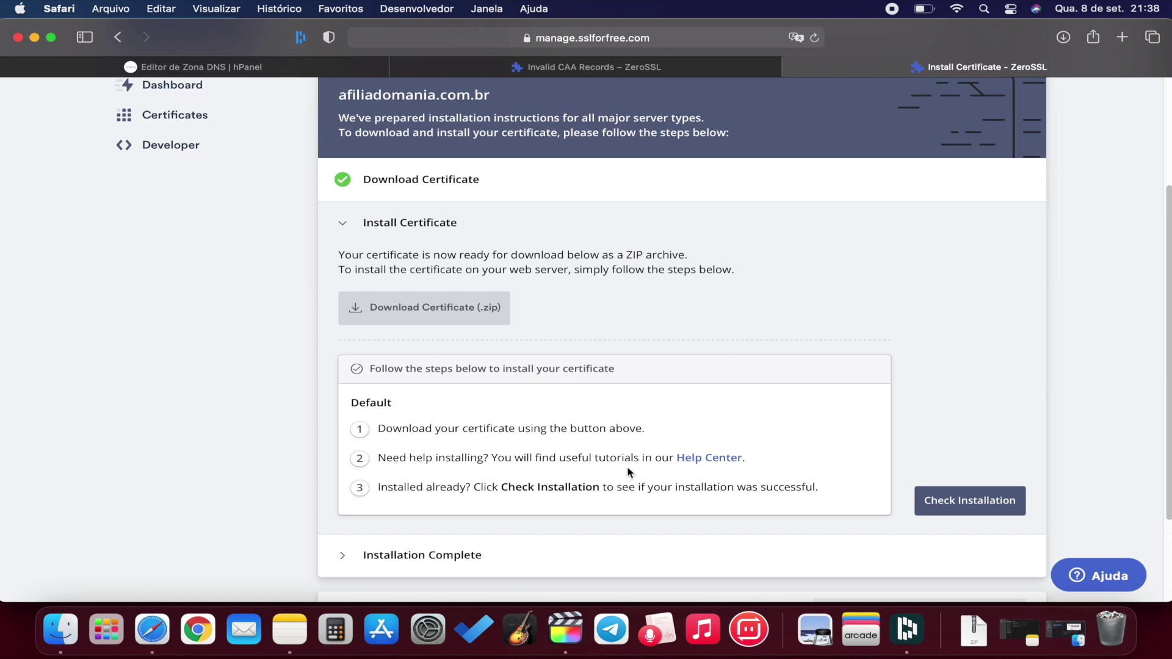
pyautogui.scroll(-1, 583, 504)
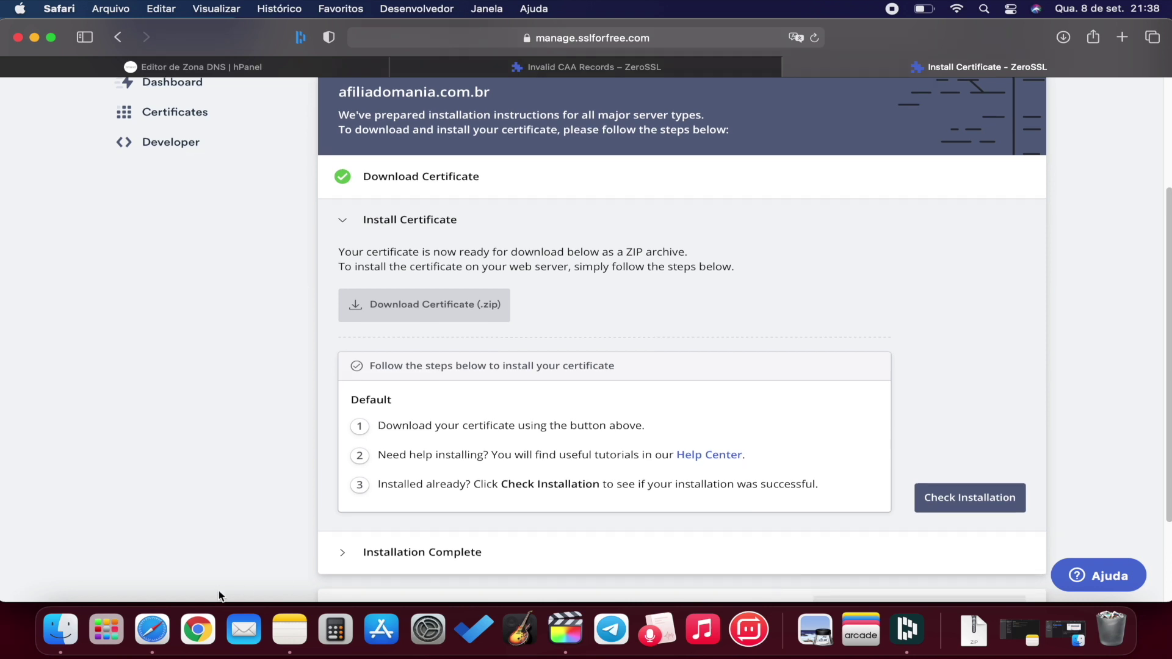
# Switch to Finder and extract afiliadomania.com.br.zip in the Downloads folder.
pyautogui.click(61, 629)
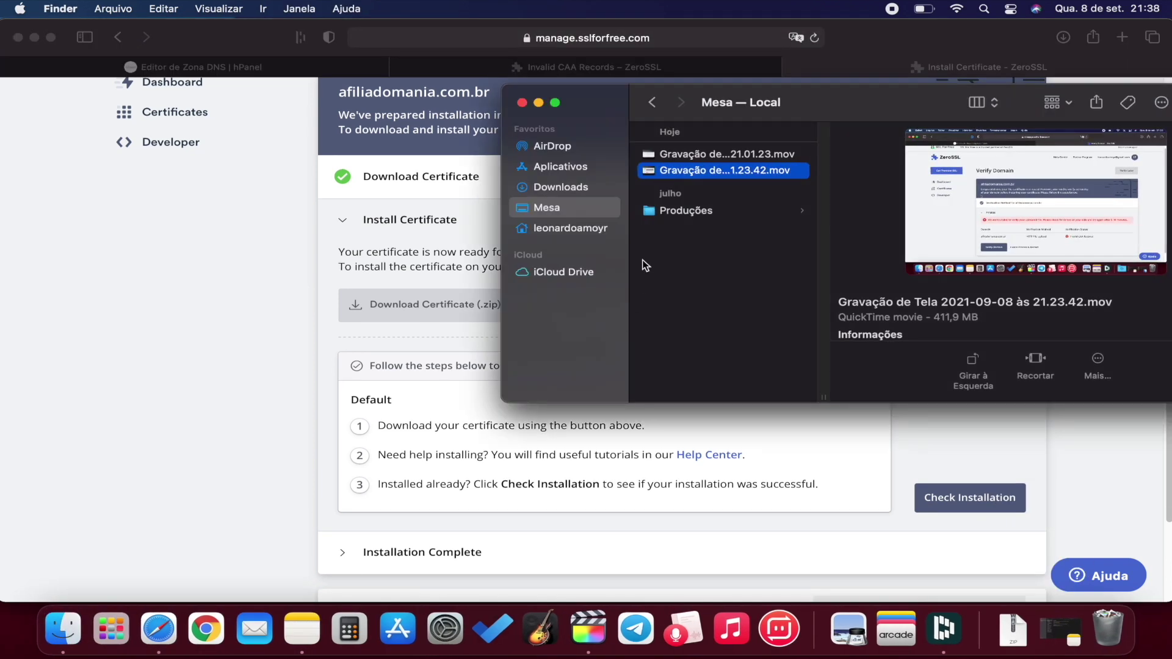
pyautogui.click(560, 187)
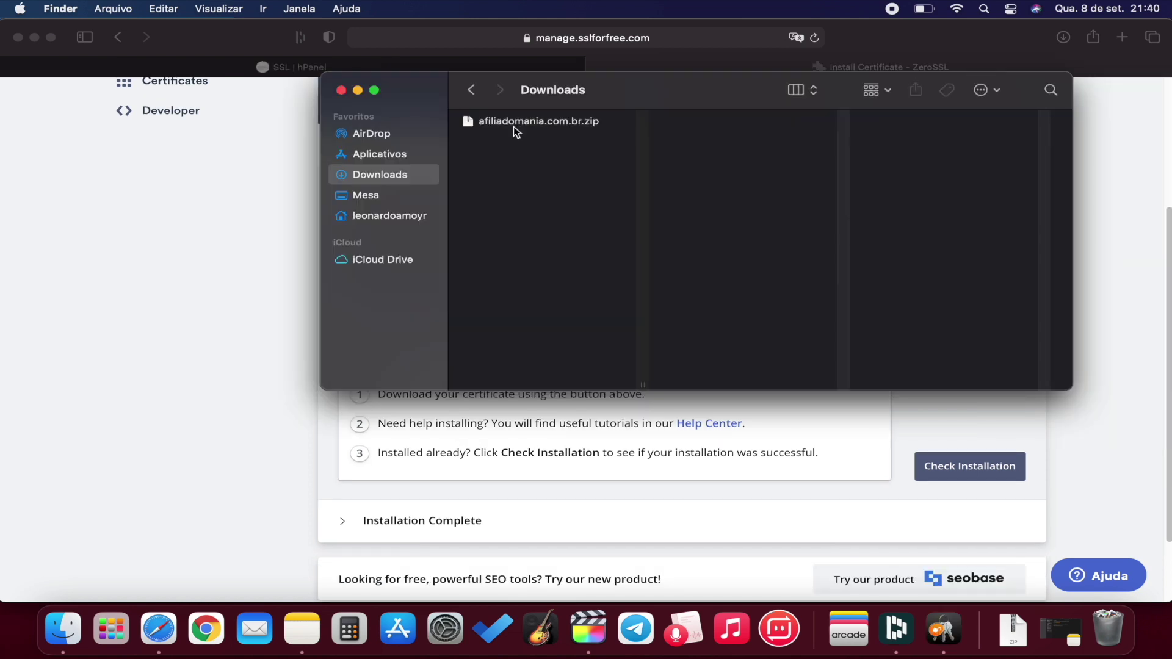
pyautogui.doubleClick(515, 126)
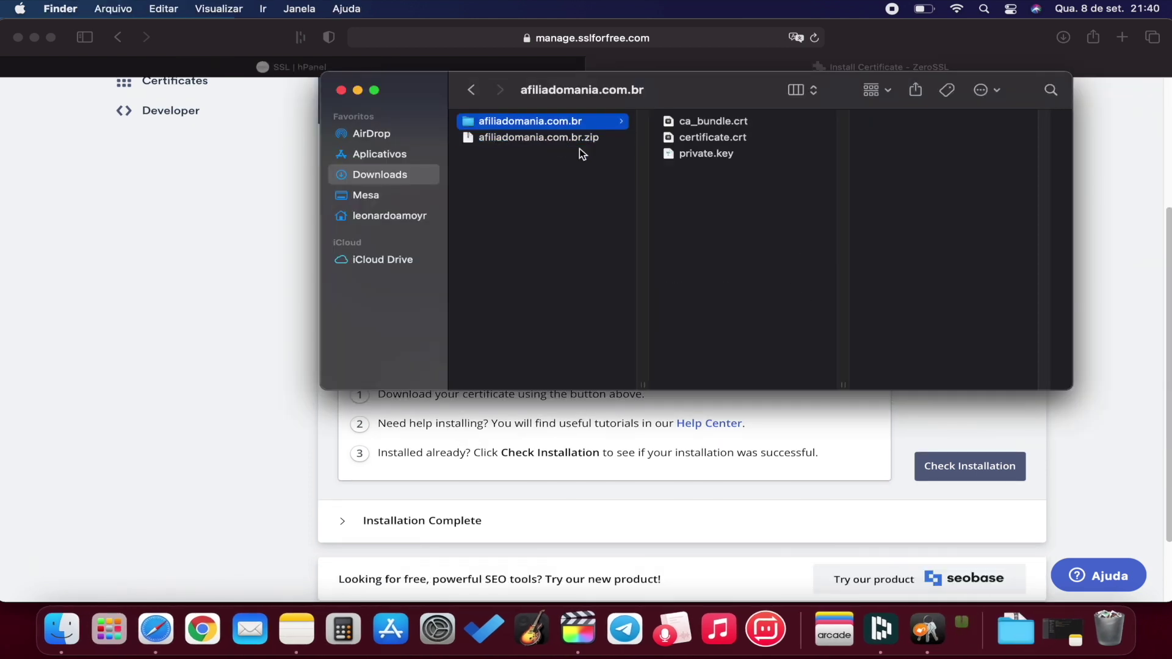
# Open ca_bundle.crt from the extracted folder with Editor de Texto instead of the default application.
pyautogui.rightClick(702, 123)
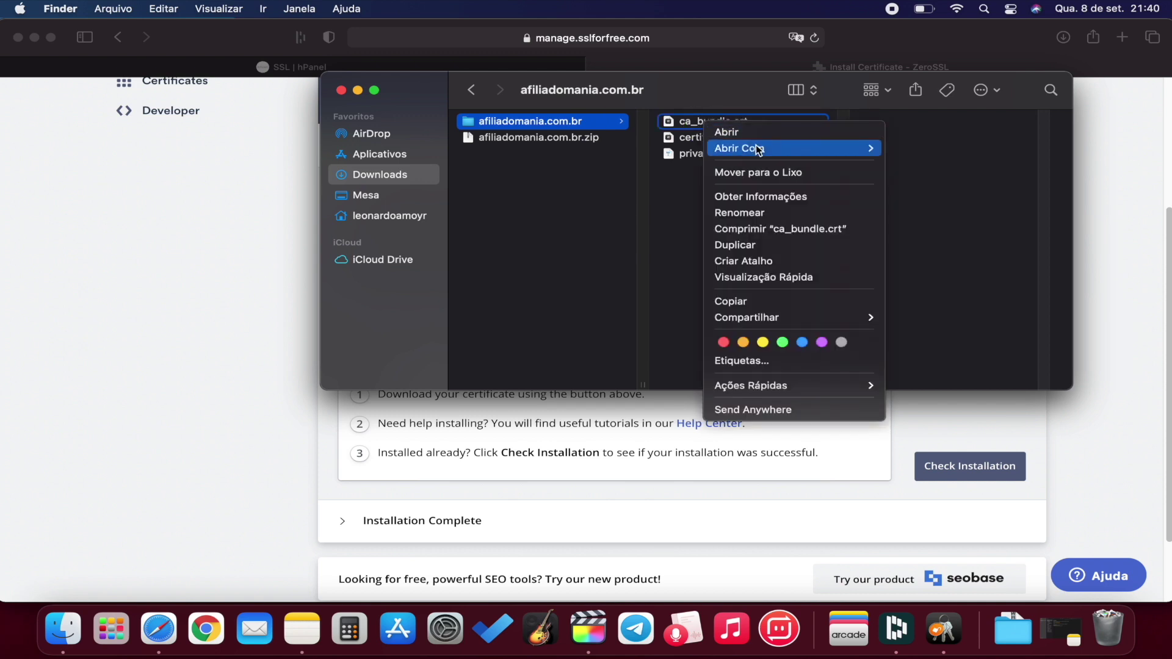
pyautogui.moveTo(762, 150)
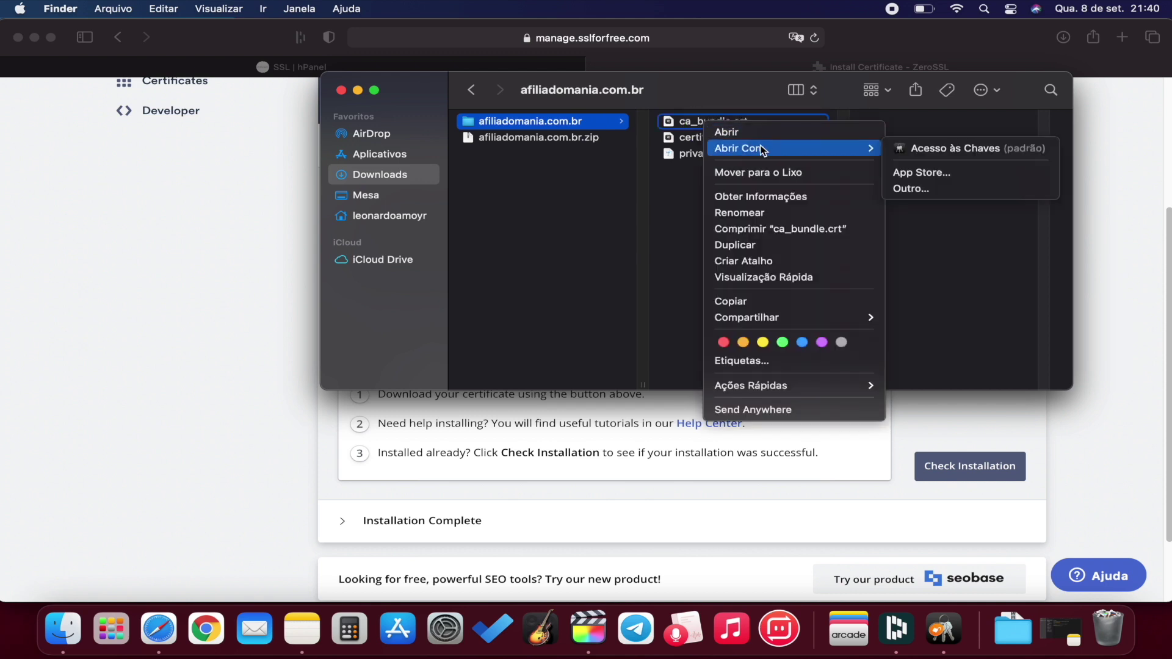
pyautogui.click(918, 190)
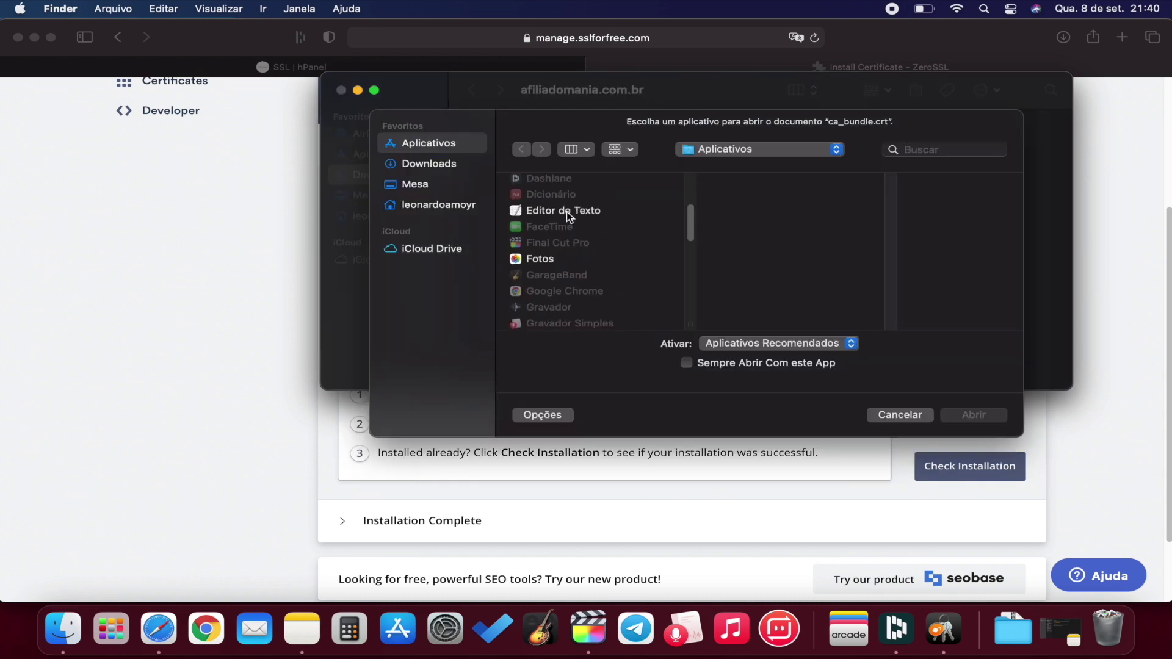
pyautogui.click(563, 211)
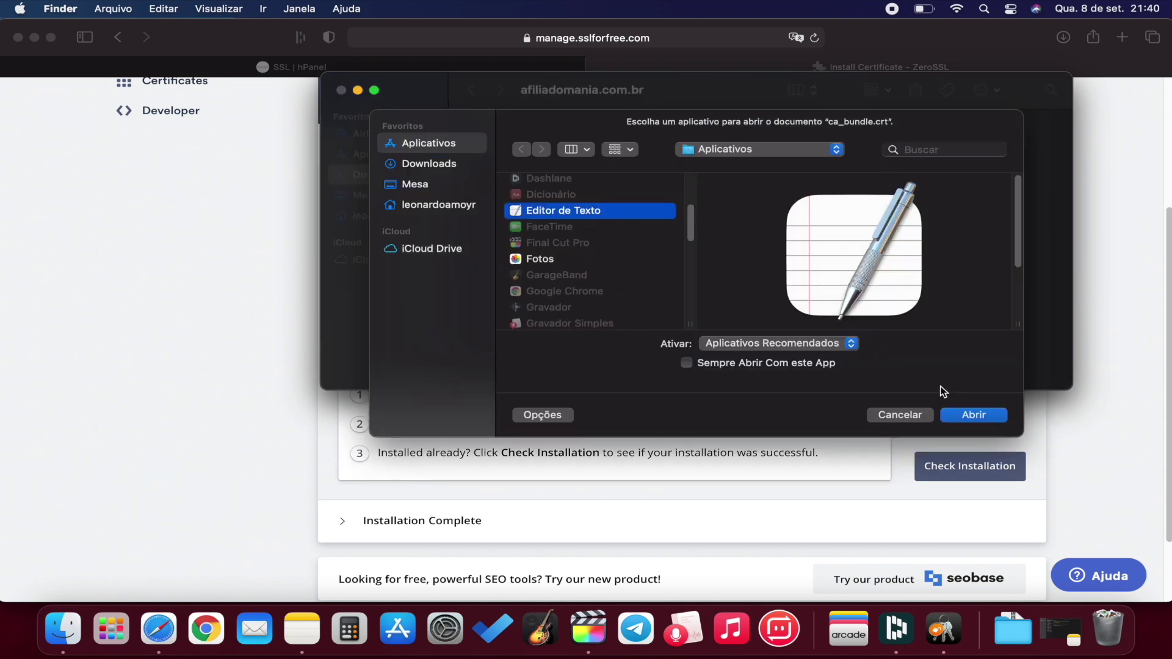
pyautogui.click(974, 416)
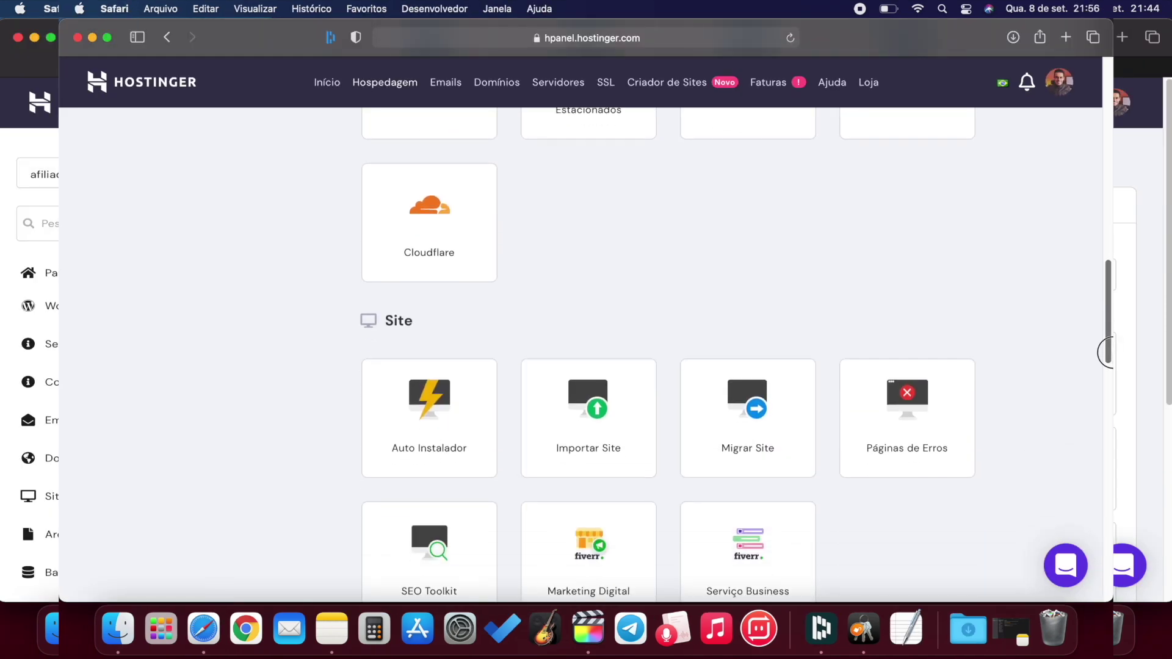
# Open the SSL settings from the Avançado section of the Hostinger hosting panel.
pyautogui.scroll(-6, 669, 354)
pyautogui.moveTo(1106, 423); pyautogui.dragTo(1106, 521)
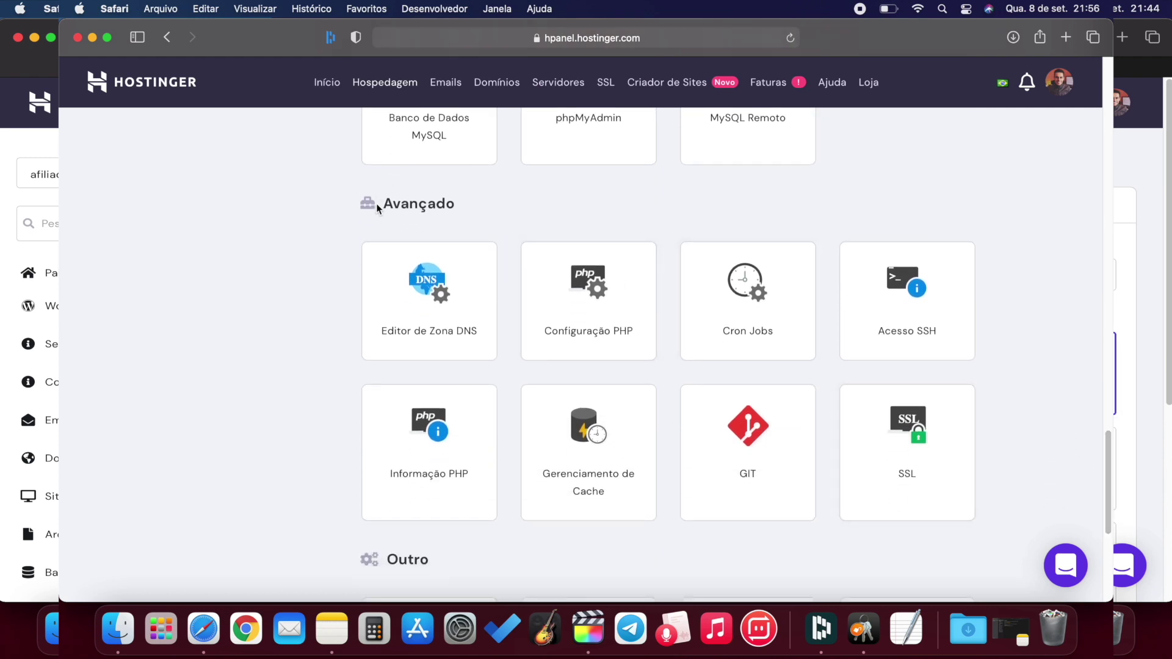
pyautogui.click(908, 467)
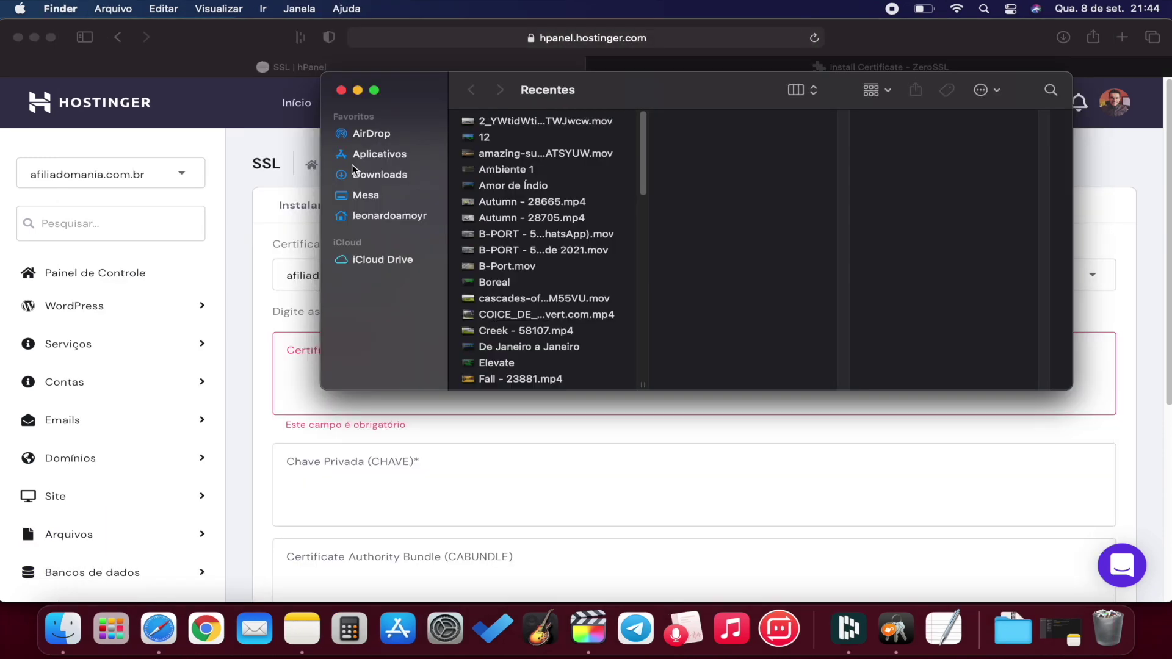
# Open certificate.crt from the afiliadomania.com.br folder in Downloads with Editor de Texto.
pyautogui.click(379, 174)
pyautogui.click(545, 125)
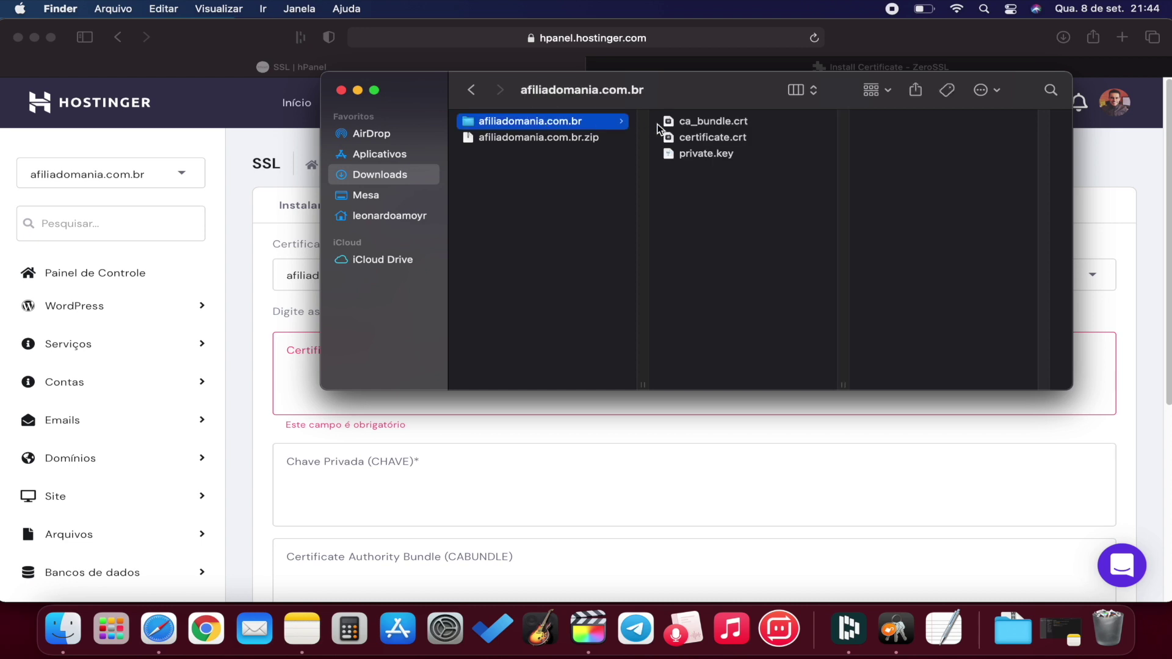
pyautogui.rightClick(692, 144)
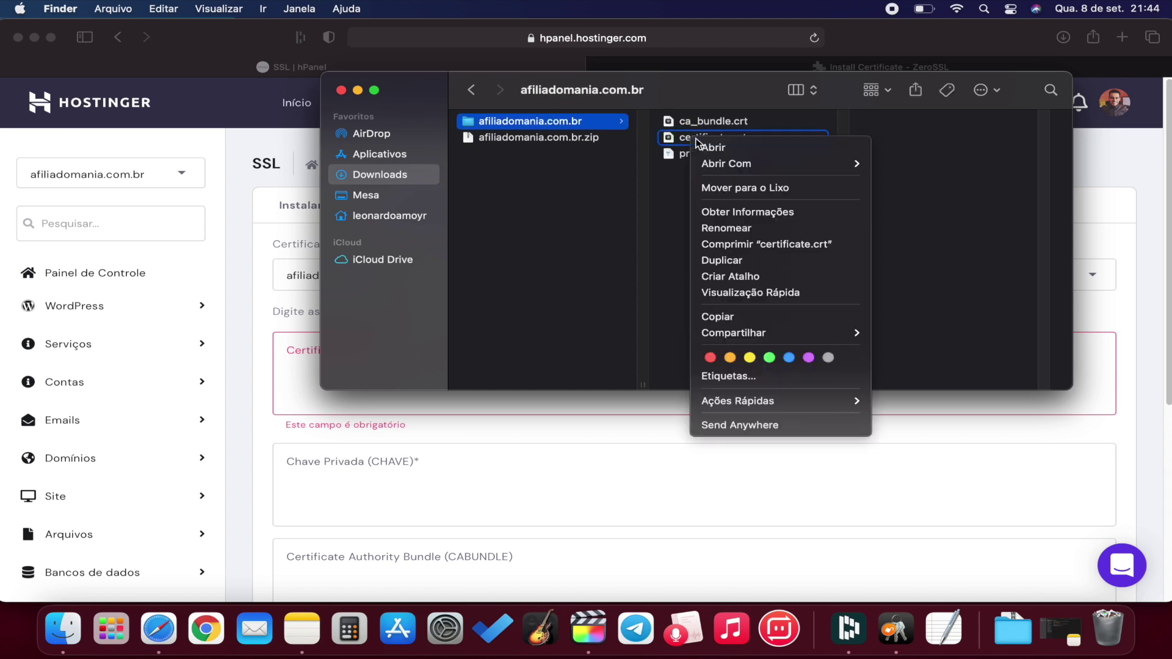
pyautogui.moveTo(751, 163)
pyautogui.click(895, 204)
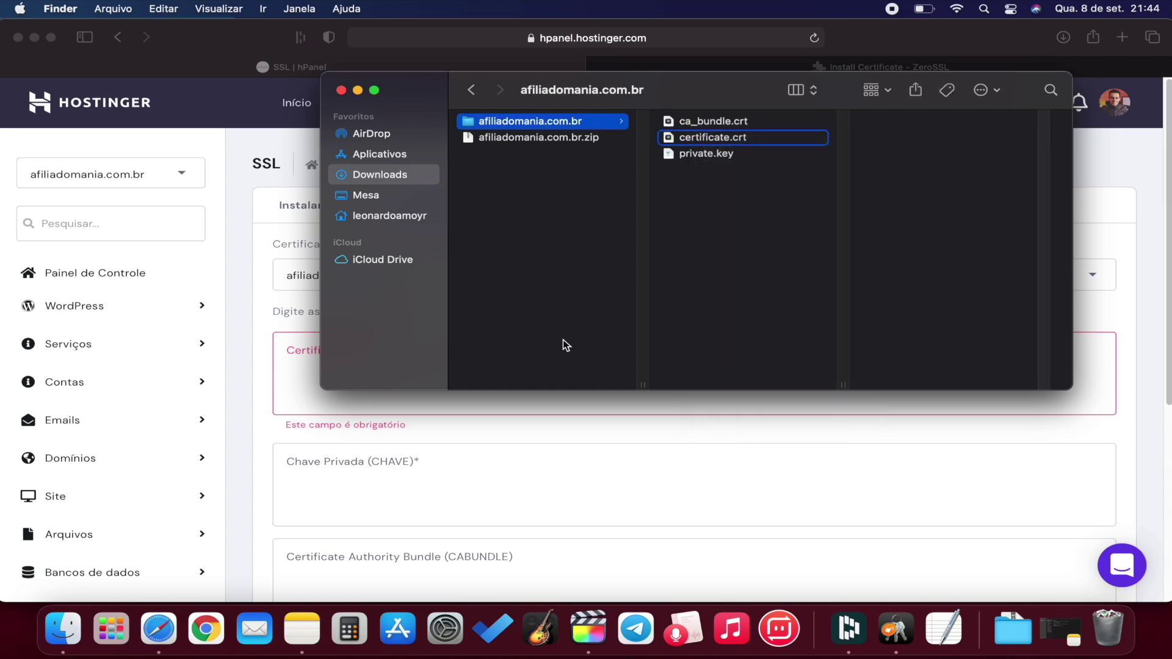
pyautogui.scroll(-8, 561, 284)
pyautogui.scroll(10, 552, 232)
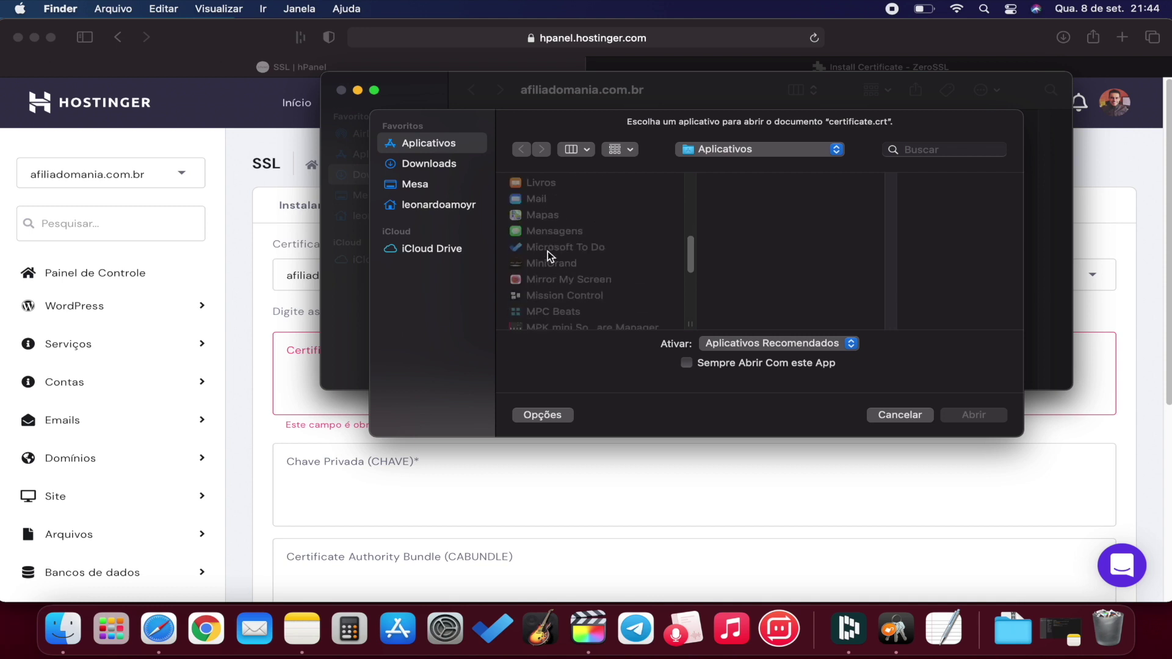
pyautogui.scroll(-4, 549, 264)
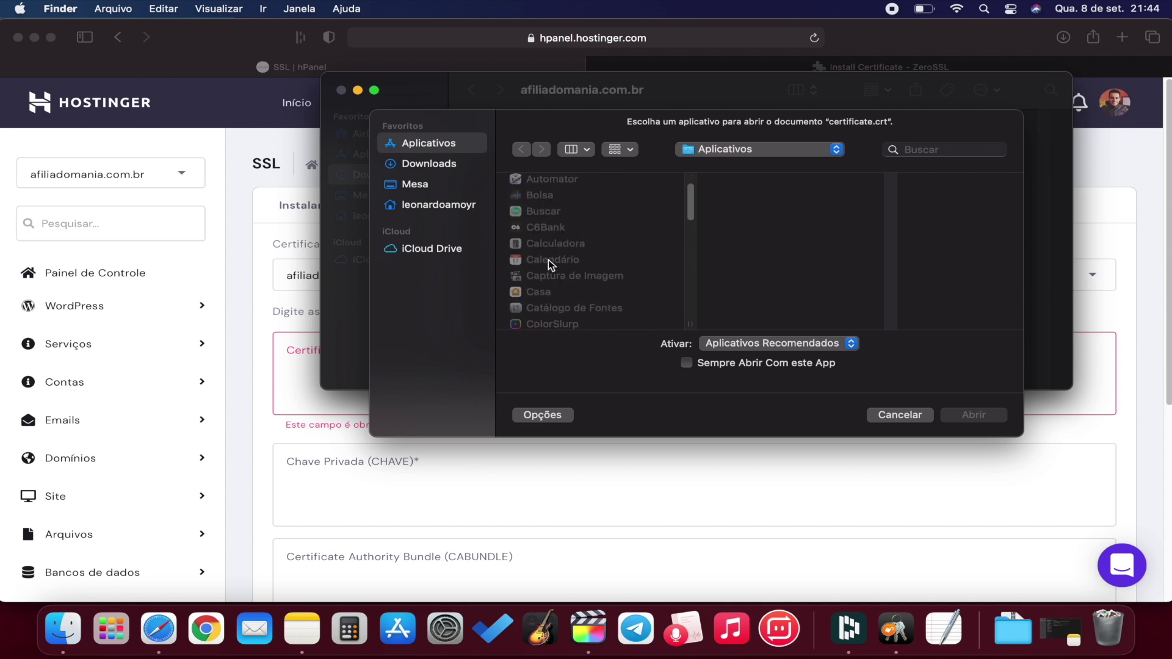
pyautogui.doubleClick(555, 310)
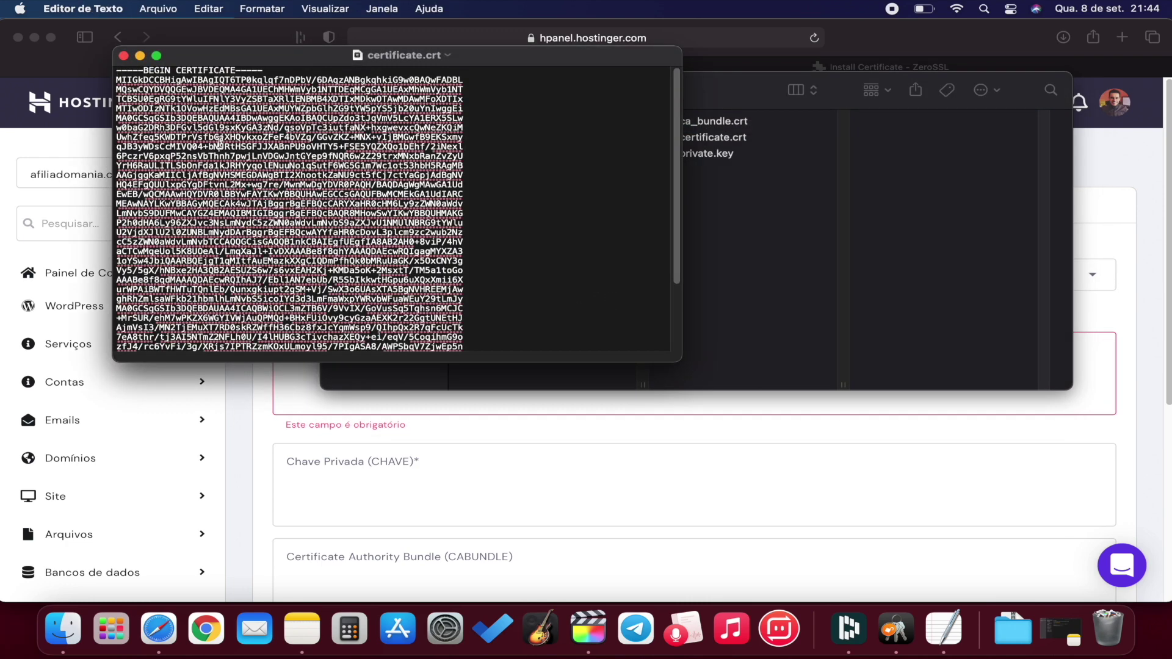
# Copy the entire text of certificate.crt into Hostinger's Certificado (CRT) field and remove the trailing blank line.
pyautogui.press('super+a')
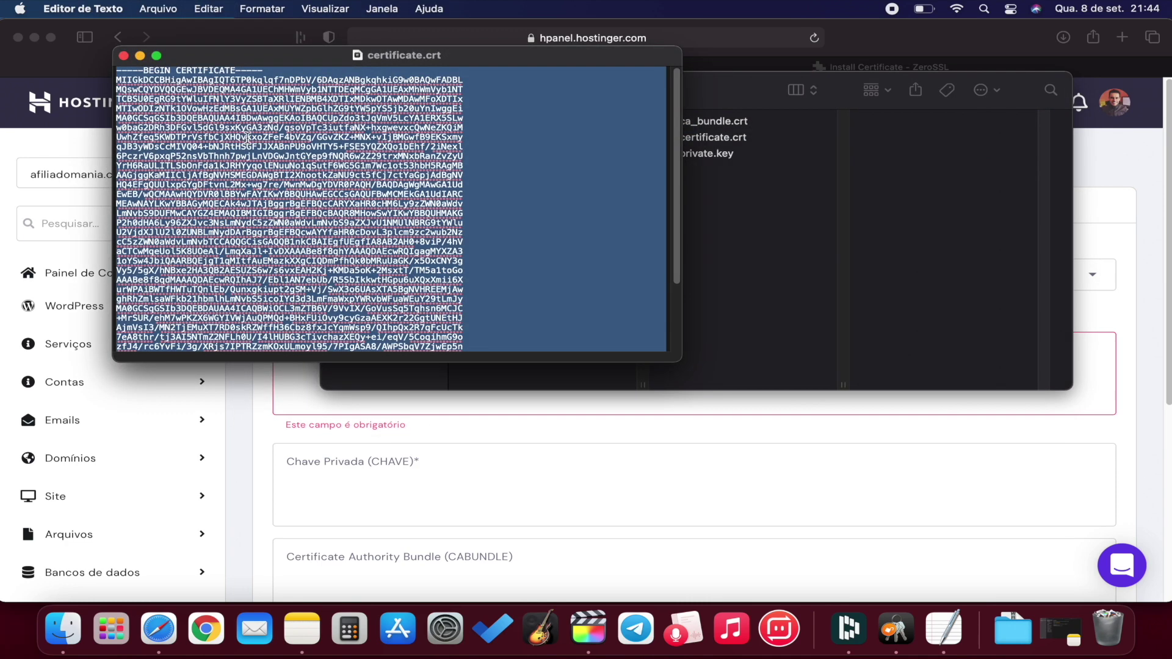
pyautogui.press('super+c')
pyautogui.click(124, 55)
pyautogui.click(295, 369)
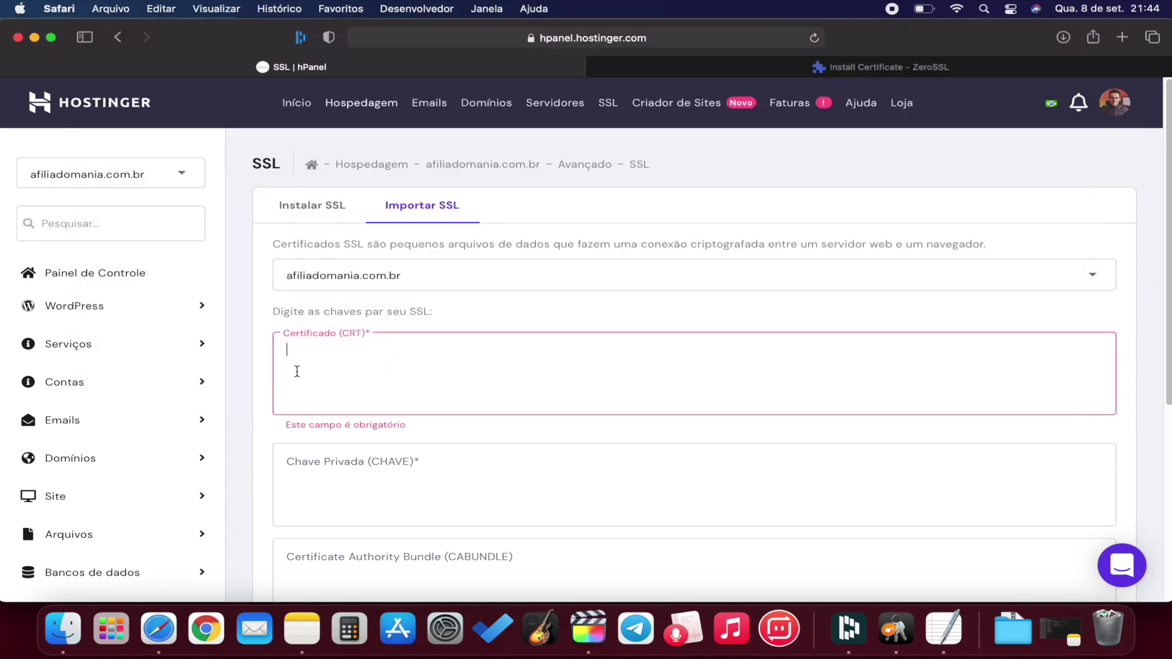
pyautogui.press('super+v')
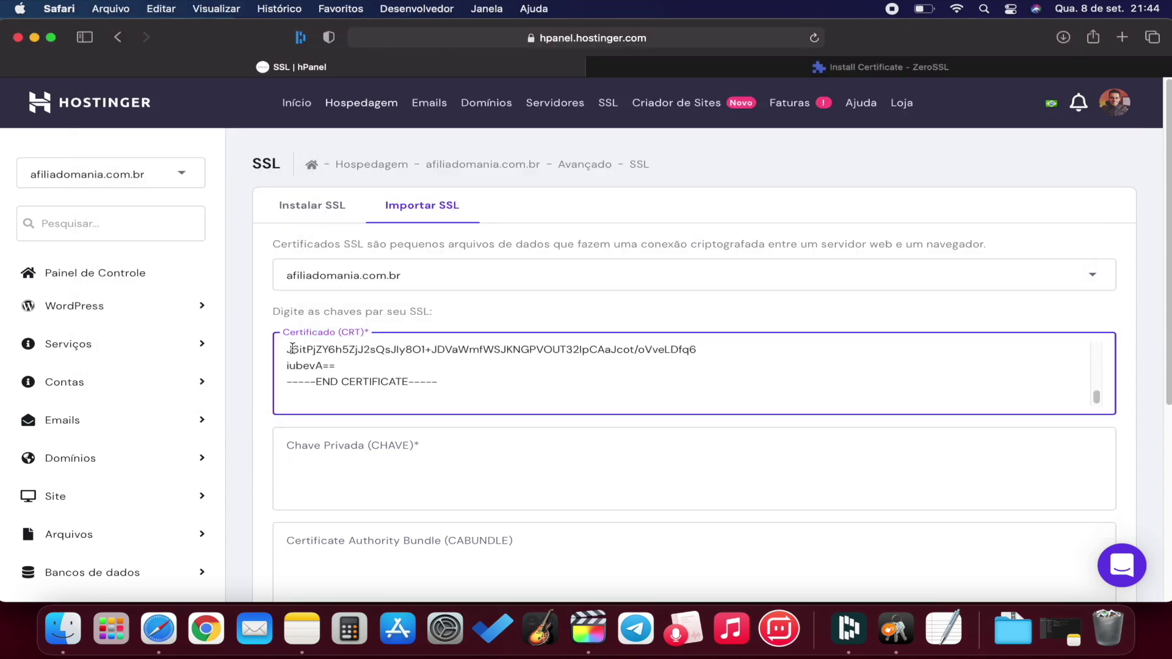
pyautogui.press('BackSpace')
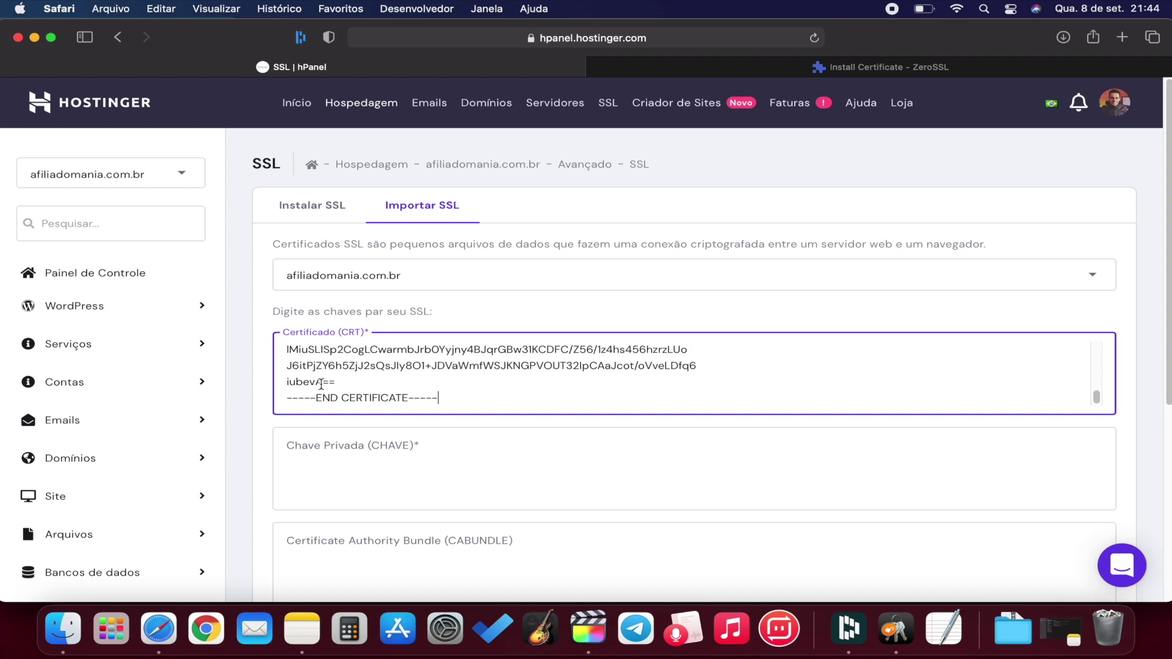
# Open private.key from the afiliadomania.com.br folder in Downloads with Editor de Texto.
pyautogui.hotkey('ctrl', 'Up')
pyautogui.click(843, 162)
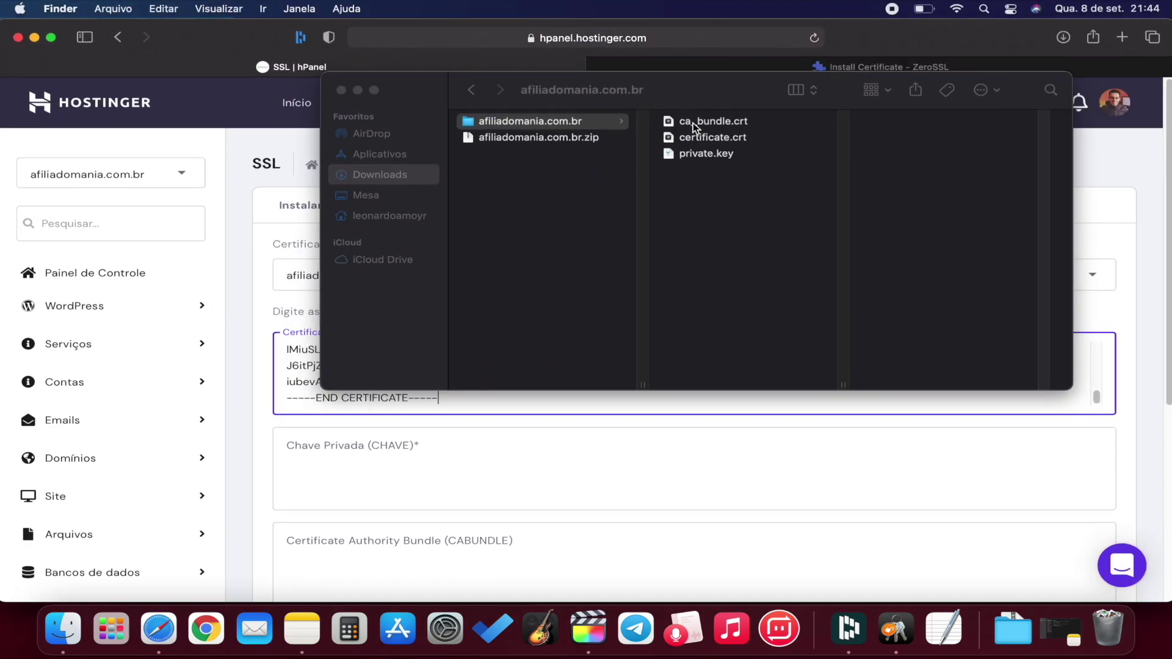
pyautogui.rightClick(692, 157)
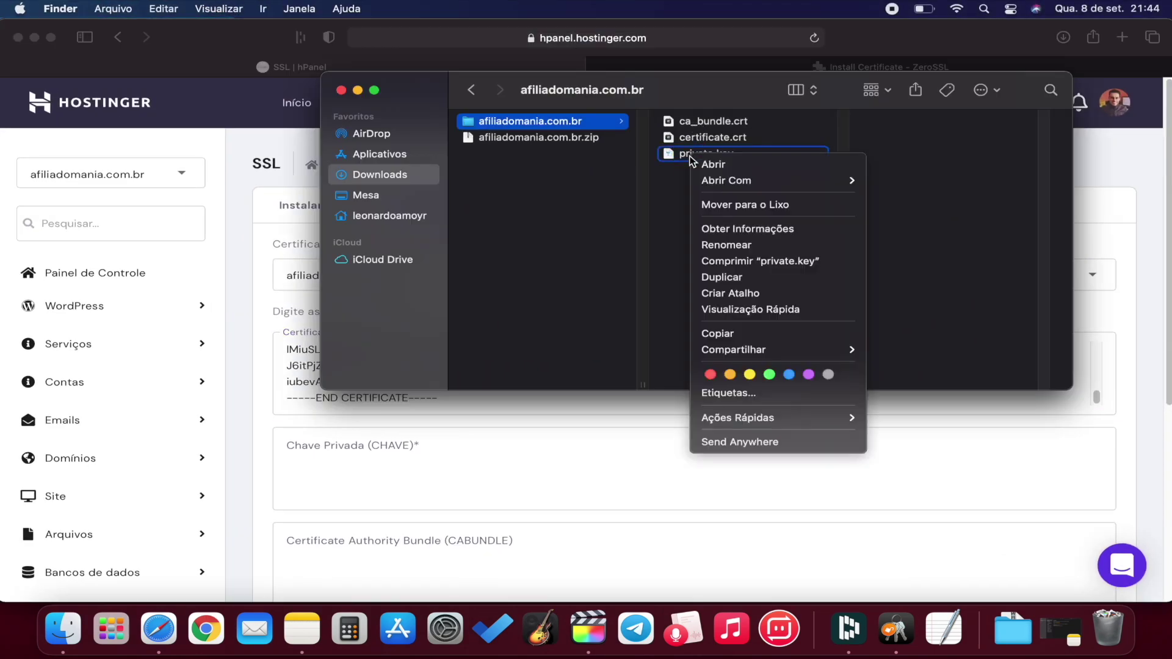
pyautogui.click(891, 219)
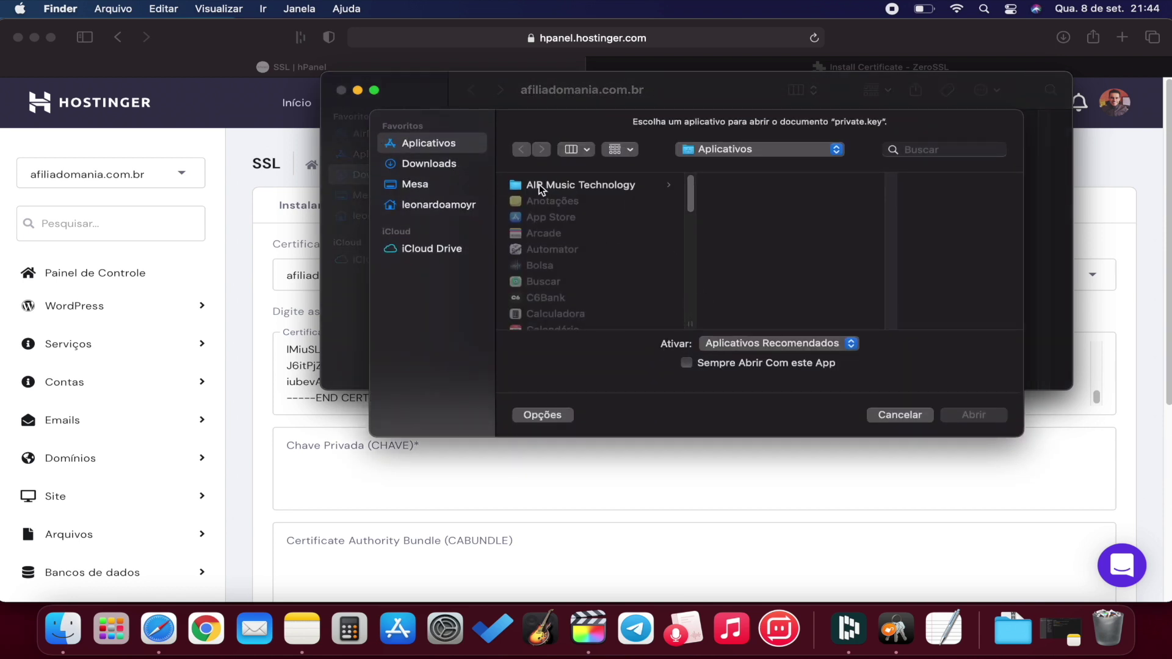
pyautogui.scroll(-5, 568, 235)
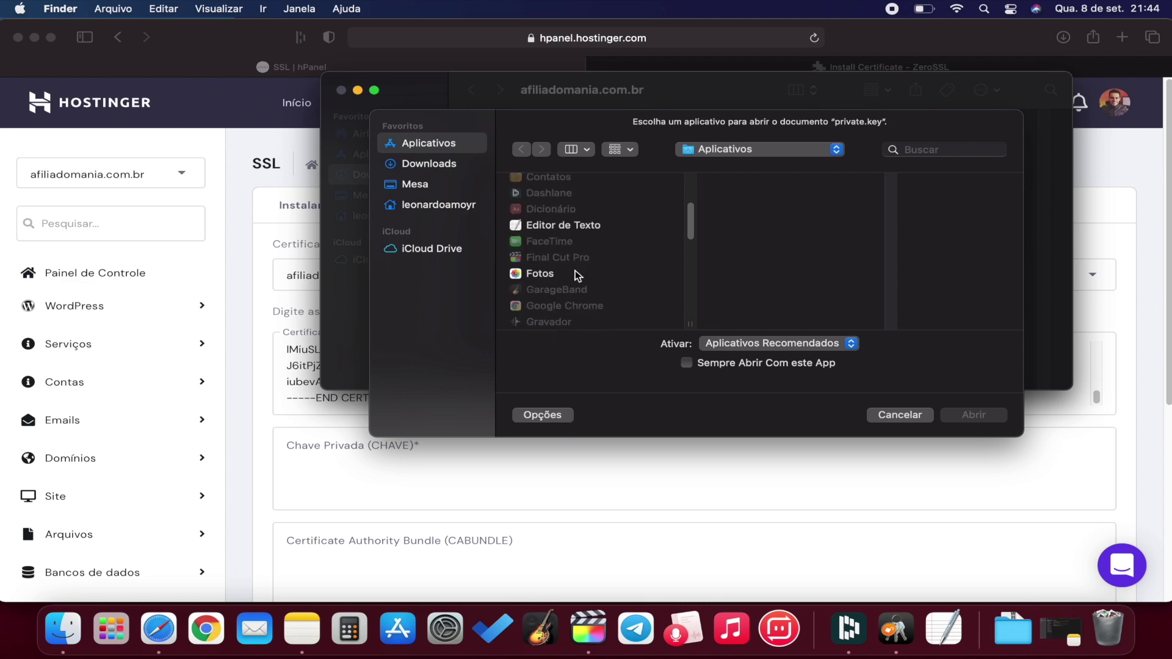
pyautogui.doubleClick(576, 228)
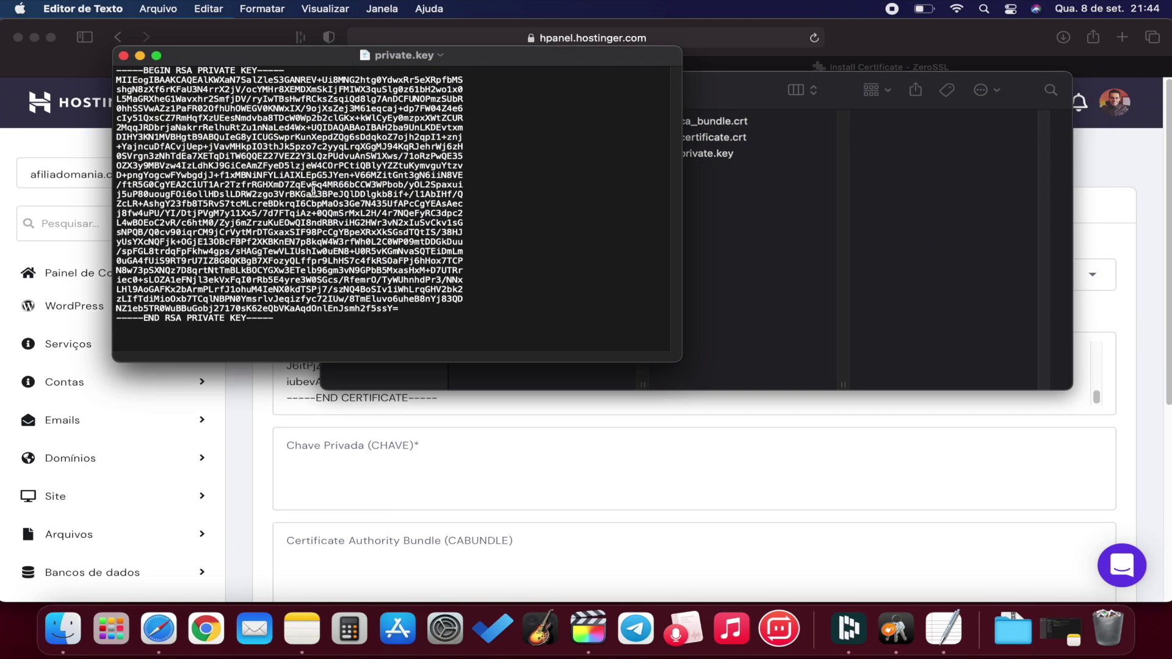
# Copy the entire text of private.key into Hostinger's Chave Privada (CHAVE) field and remove the trailing blank line.
pyautogui.press('super+a')
pyautogui.press('super+c')
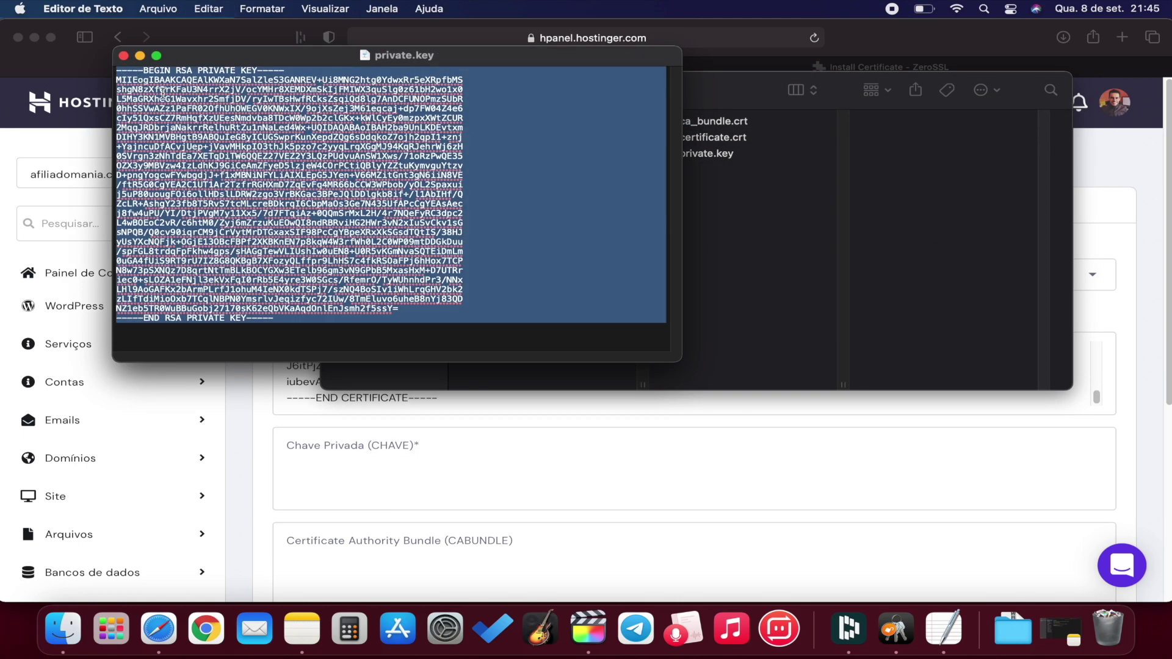
pyautogui.click(124, 55)
pyautogui.click(315, 439)
pyautogui.click(313, 440)
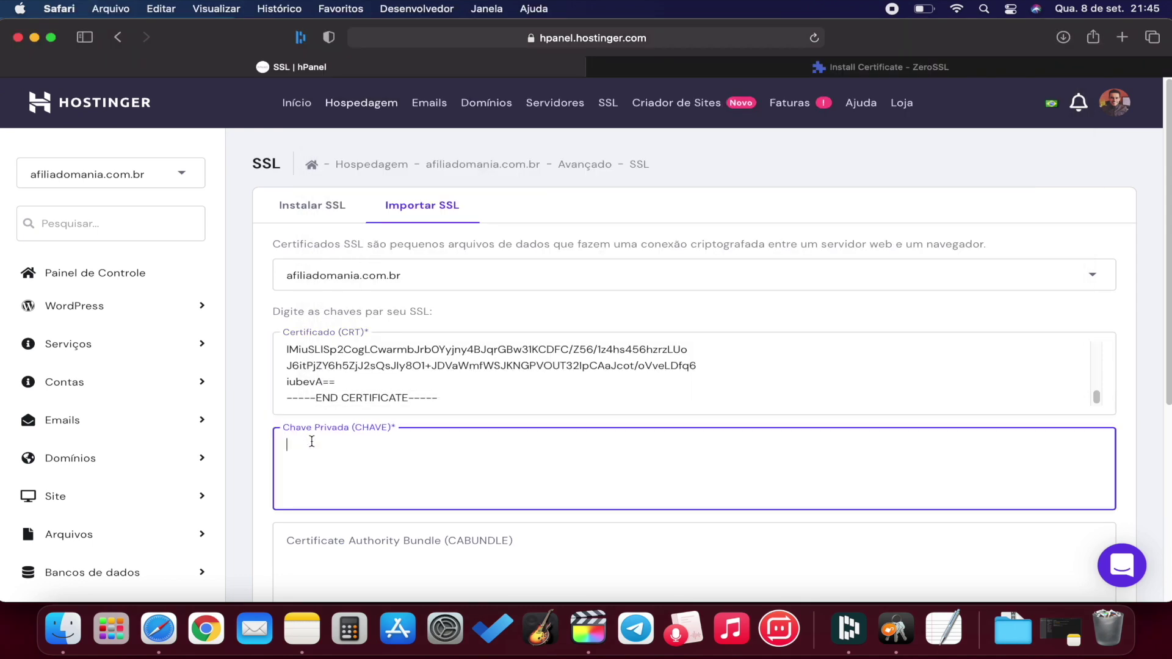
pyautogui.press('super+v')
pyautogui.press('BackSpace')
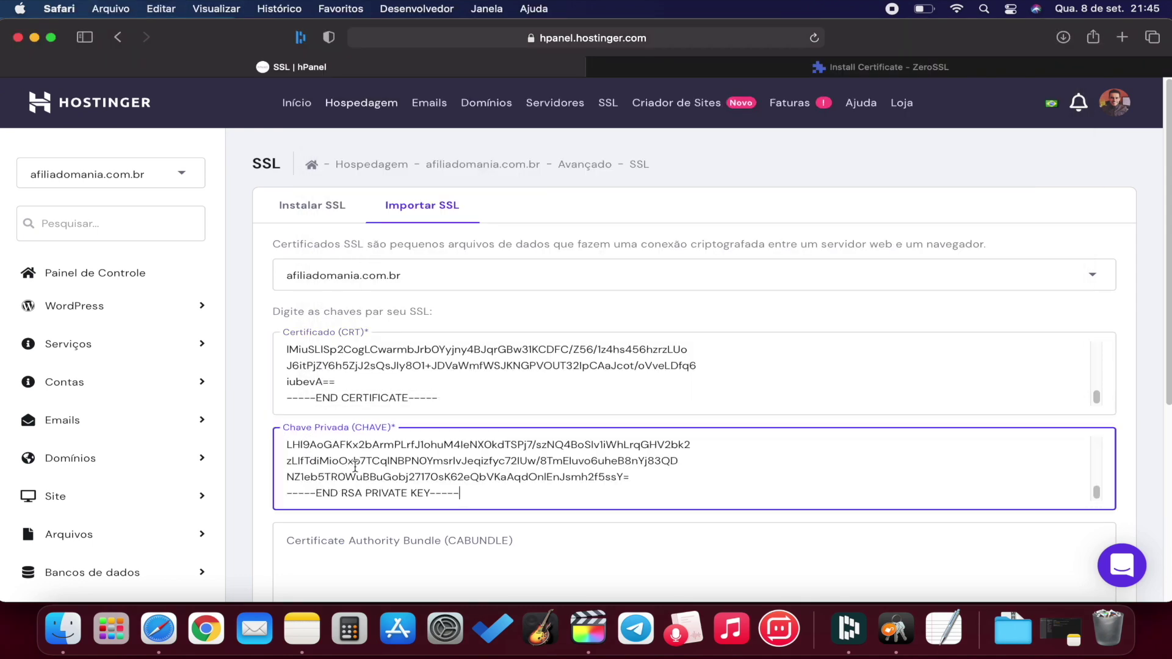
# Open ca_bundle.crt from the afiliadomania.com.br folder with Editor de Texto to fill the Certificate Authority Bundle field.
pyautogui.scroll(-5, 351, 471)
pyautogui.click(349, 331)
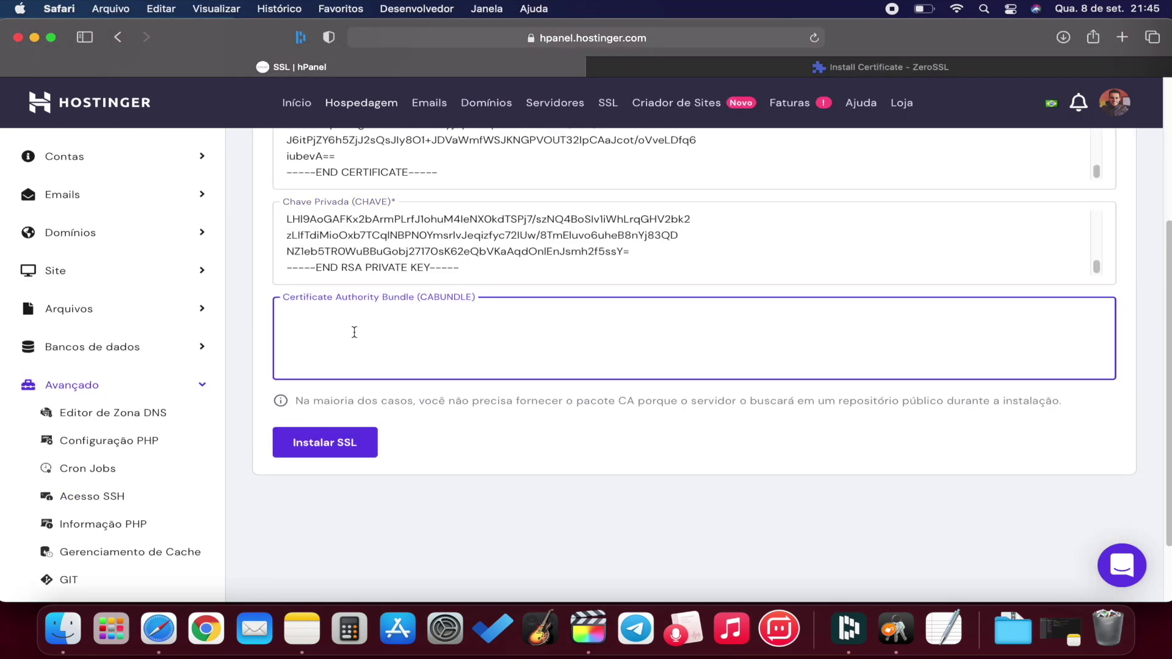
pyautogui.hotkey('ctrl', 'Up')
pyautogui.click(823, 136)
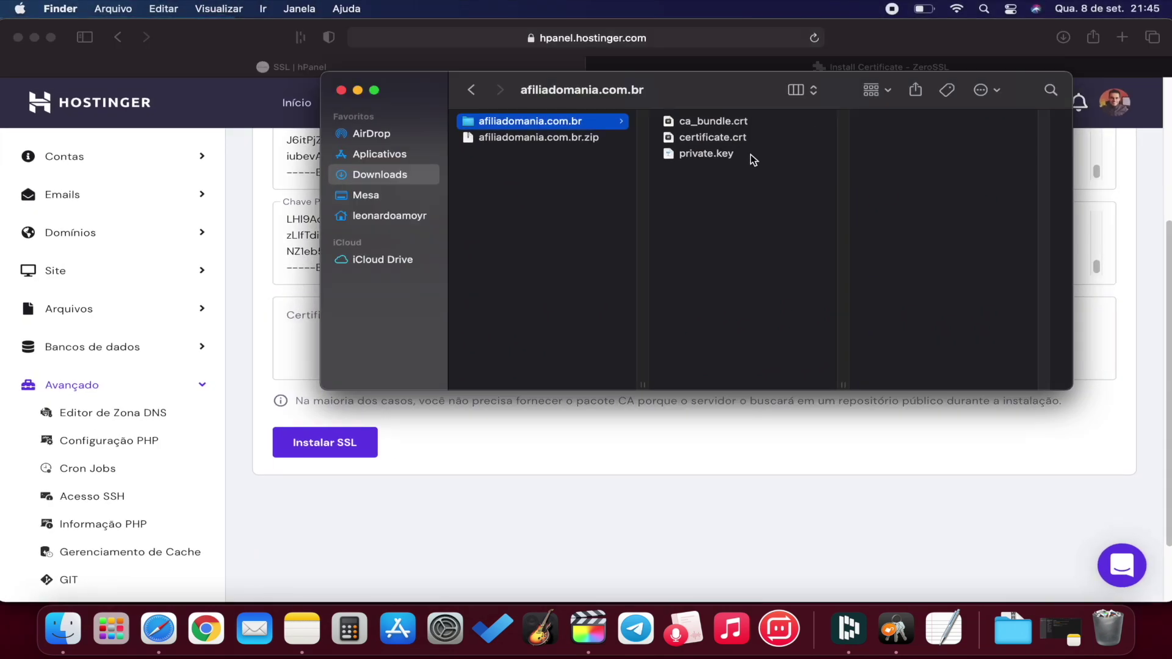
pyautogui.rightClick(702, 121)
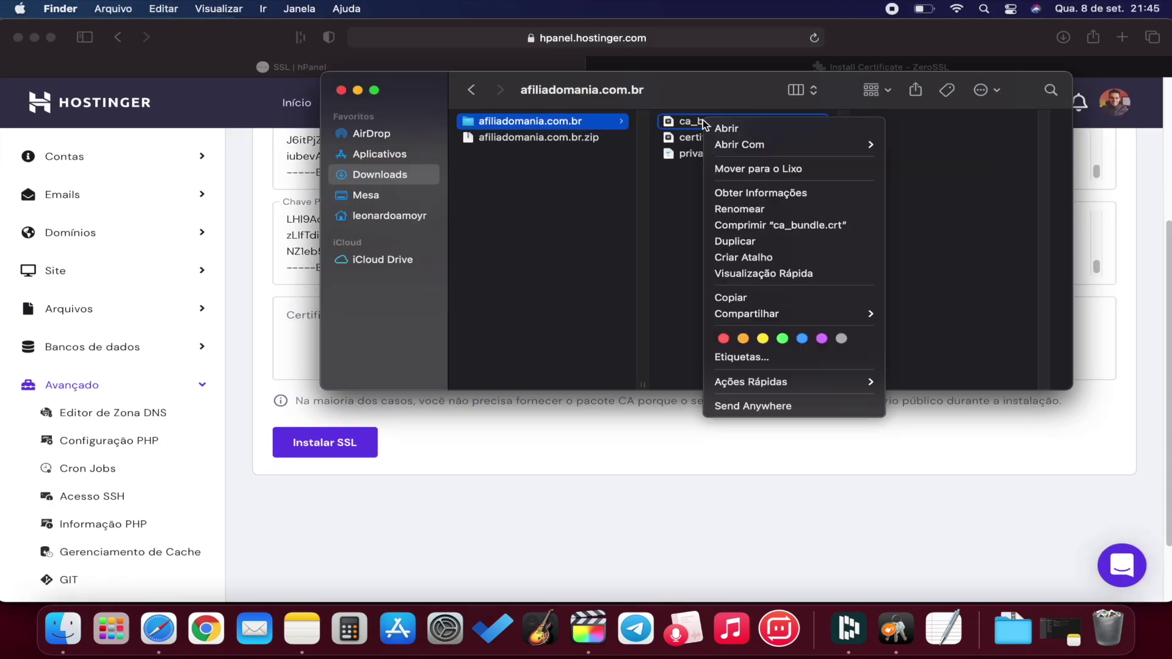
pyautogui.moveTo(751, 147)
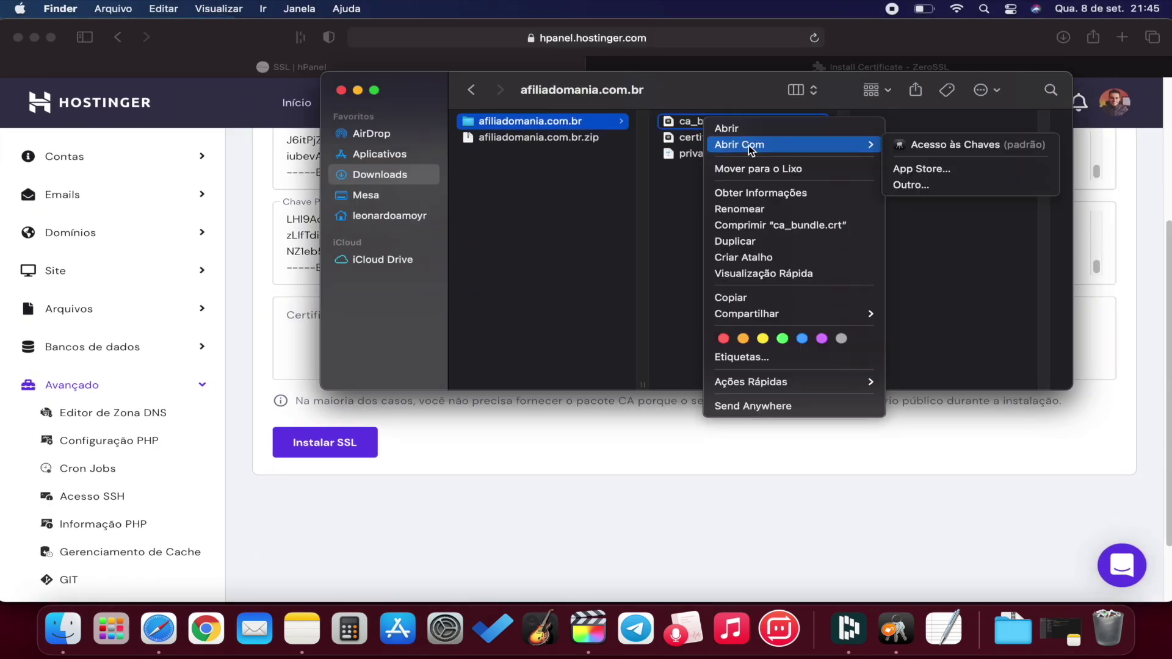
pyautogui.click(892, 185)
pyautogui.scroll(-5, 578, 262)
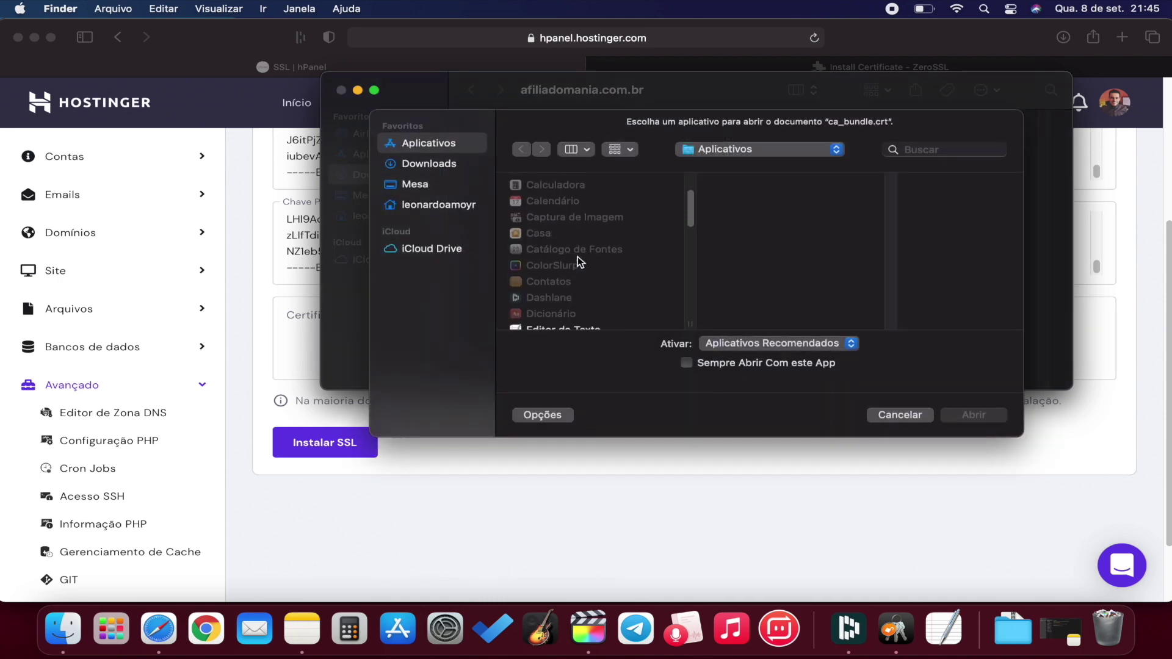
pyautogui.scroll(-1, 578, 262)
pyautogui.doubleClick(568, 299)
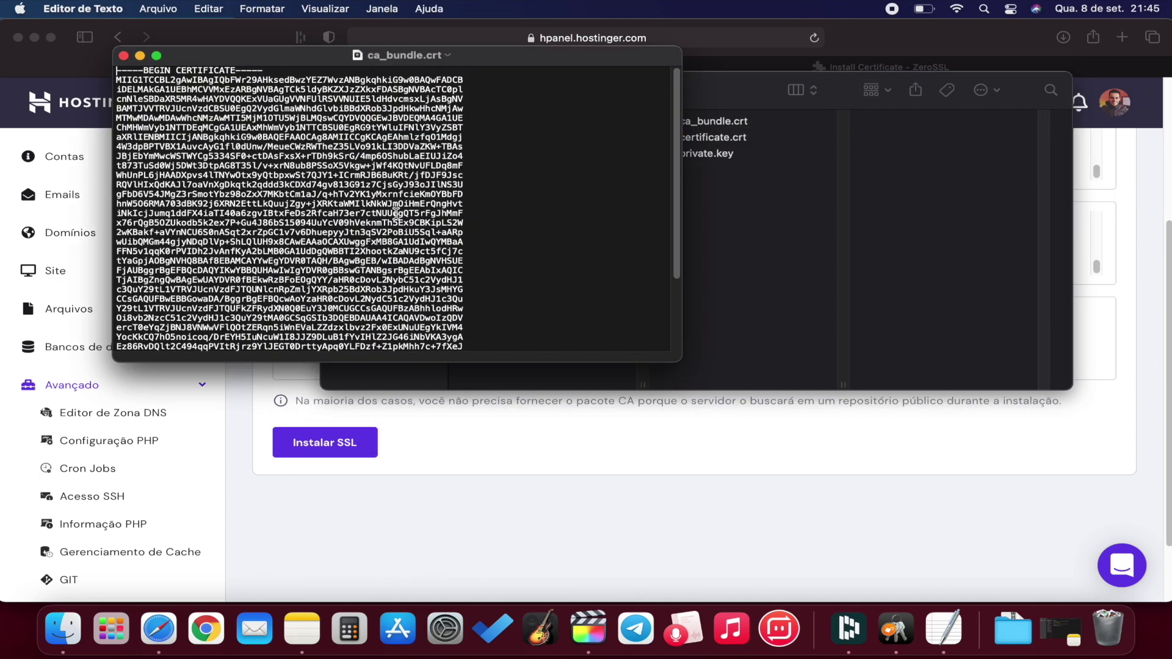
# Copy the entire text of ca_bundle.crt into Hostinger's Certificate Authority Bundle (CABUNDLE) field and remove the trailing blank line.
pyautogui.press('super+a')
pyautogui.press('super+c')
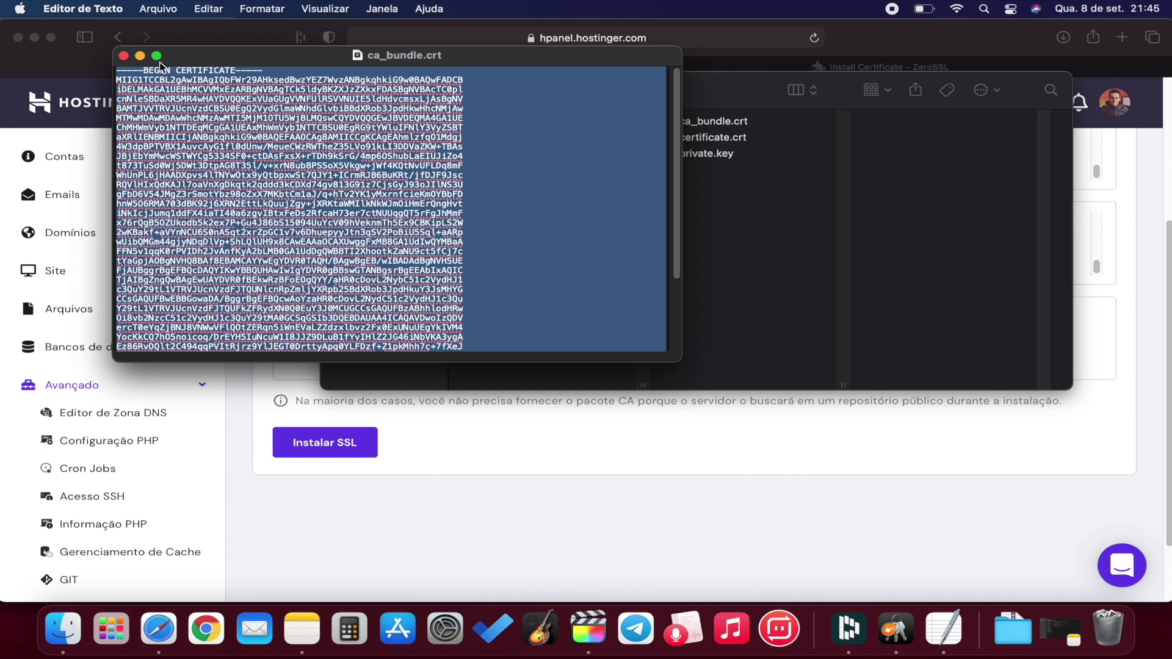
pyautogui.click(127, 56)
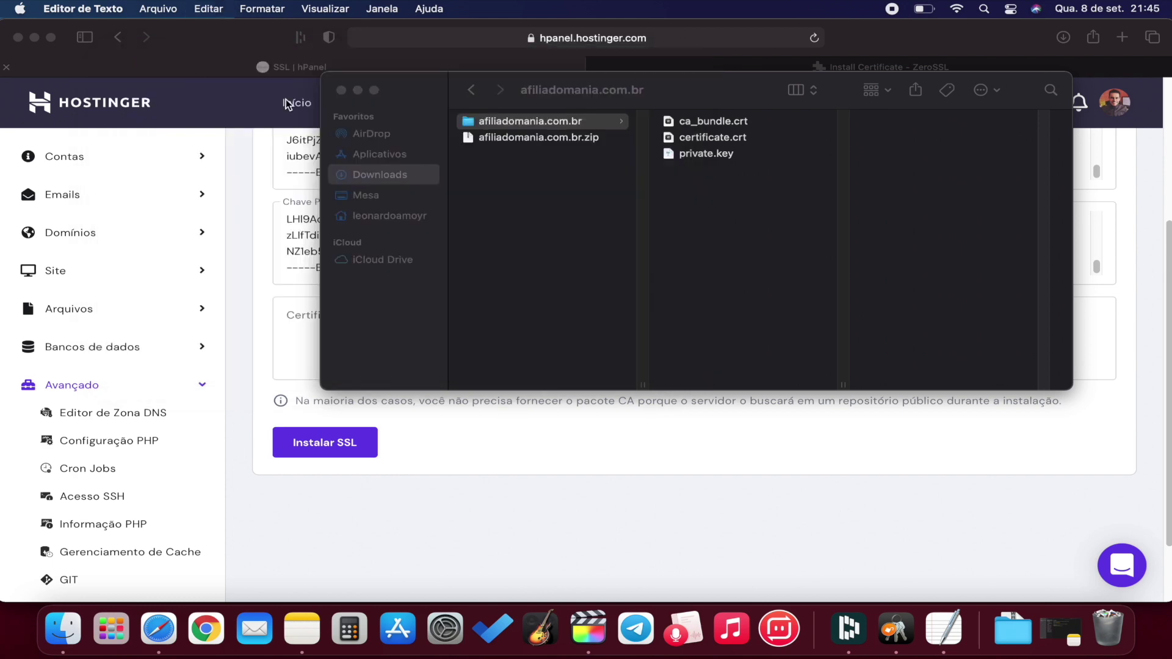
pyautogui.click(340, 92)
pyautogui.click(385, 334)
pyautogui.press('super+v')
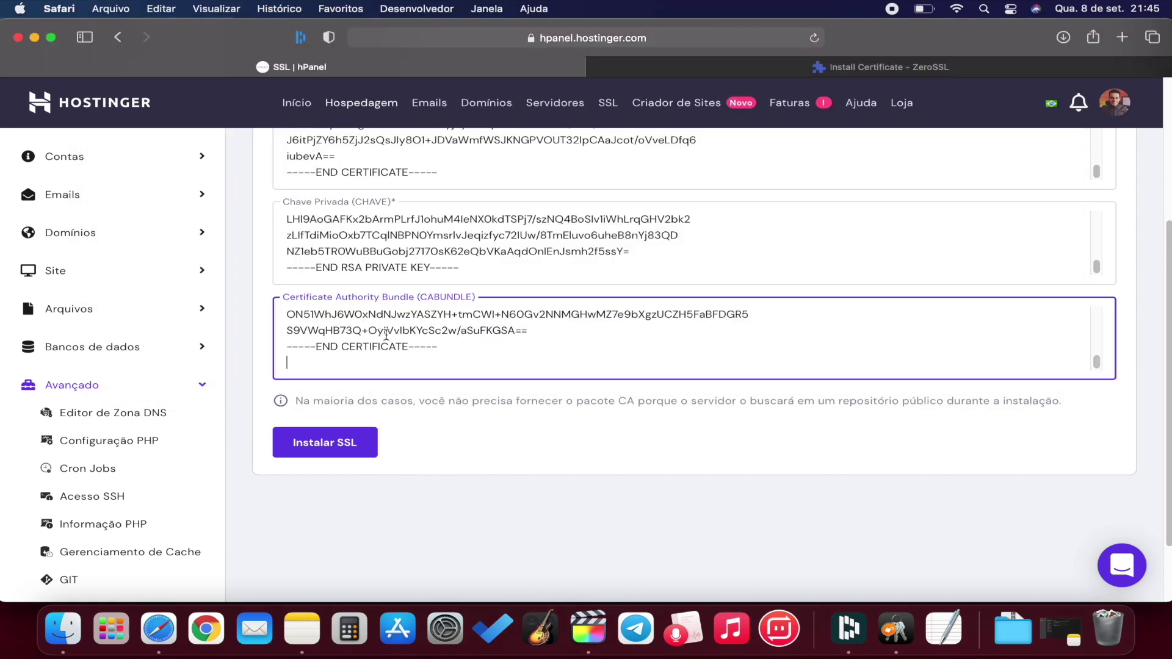
pyautogui.click(482, 437)
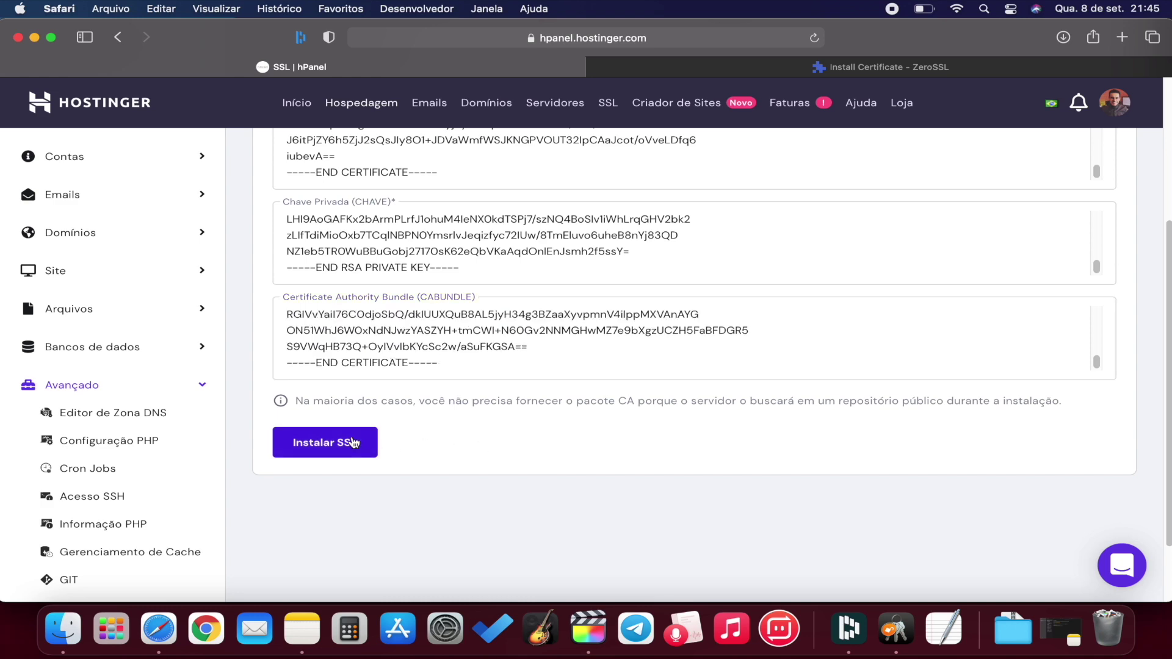
# Install the imported SSL certificate in Hostinger and run the installation check for afiliadomania.com.br in ZeroSSL.
pyautogui.click(373, 445)
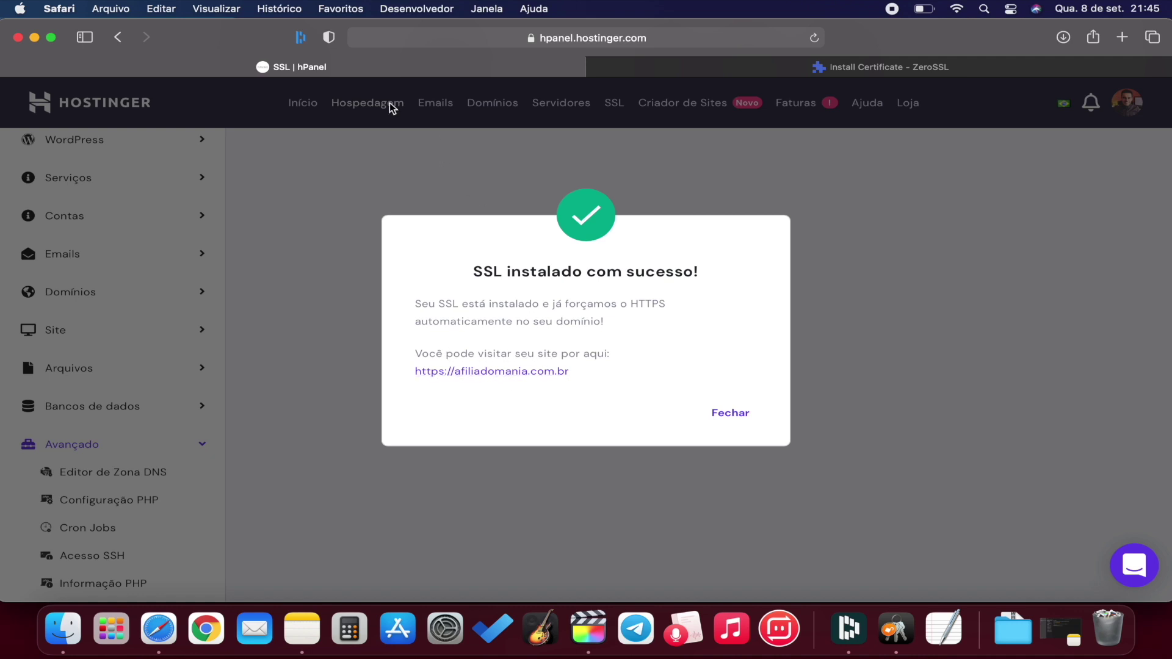
pyautogui.click(698, 63)
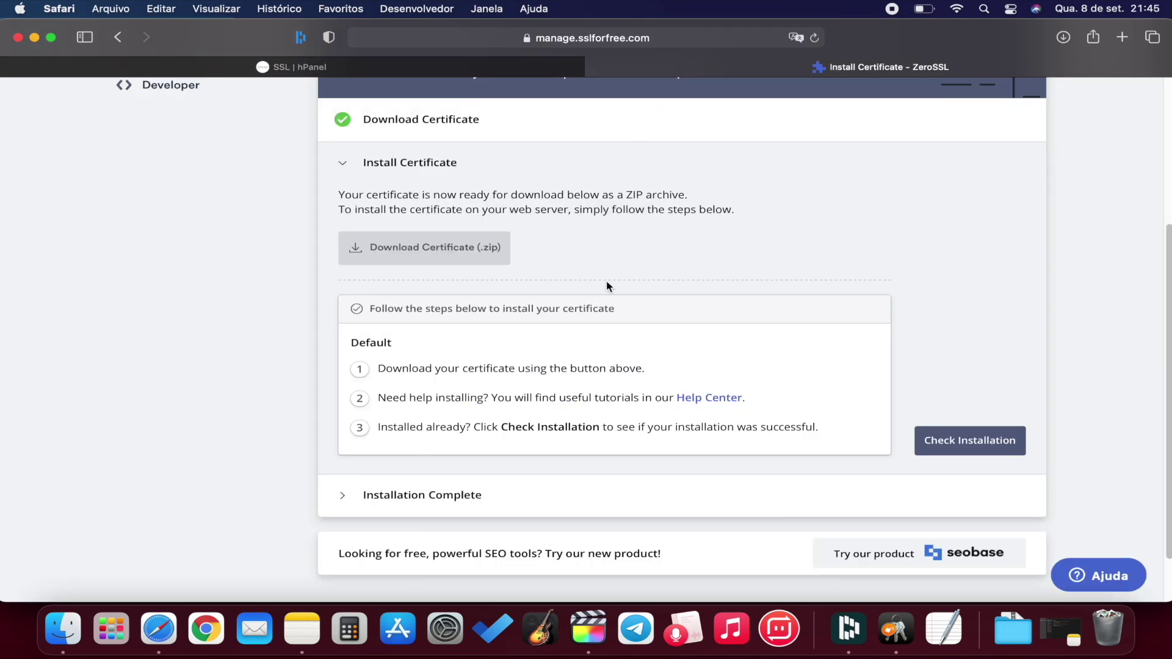
pyautogui.click(979, 445)
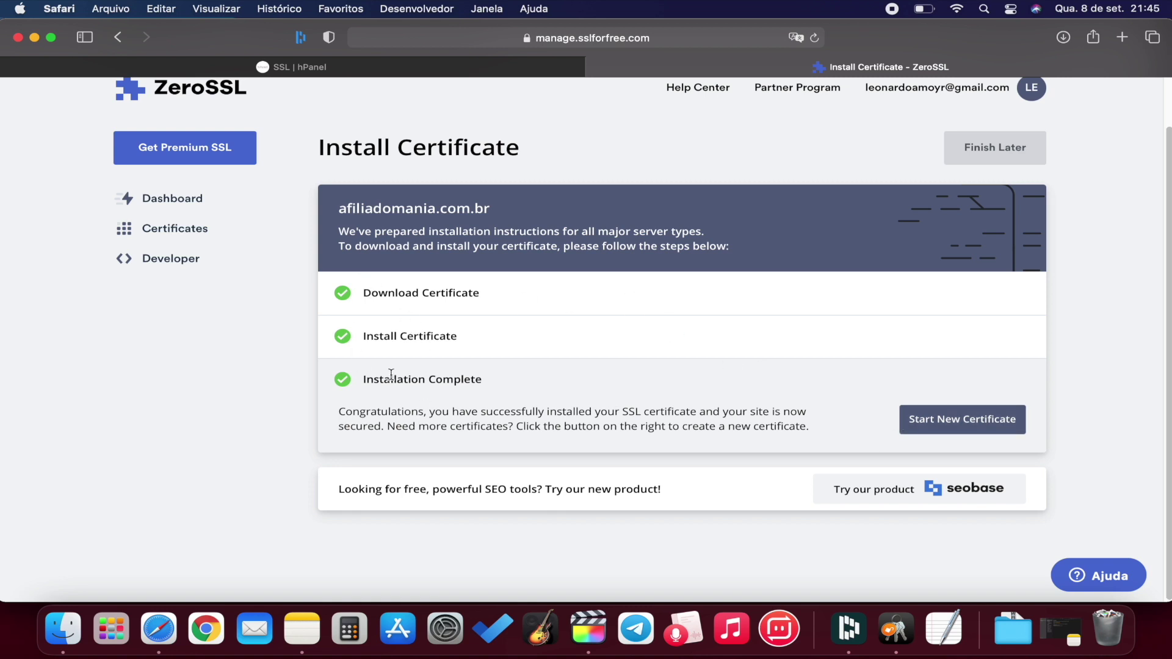
pyautogui.click(596, 68)
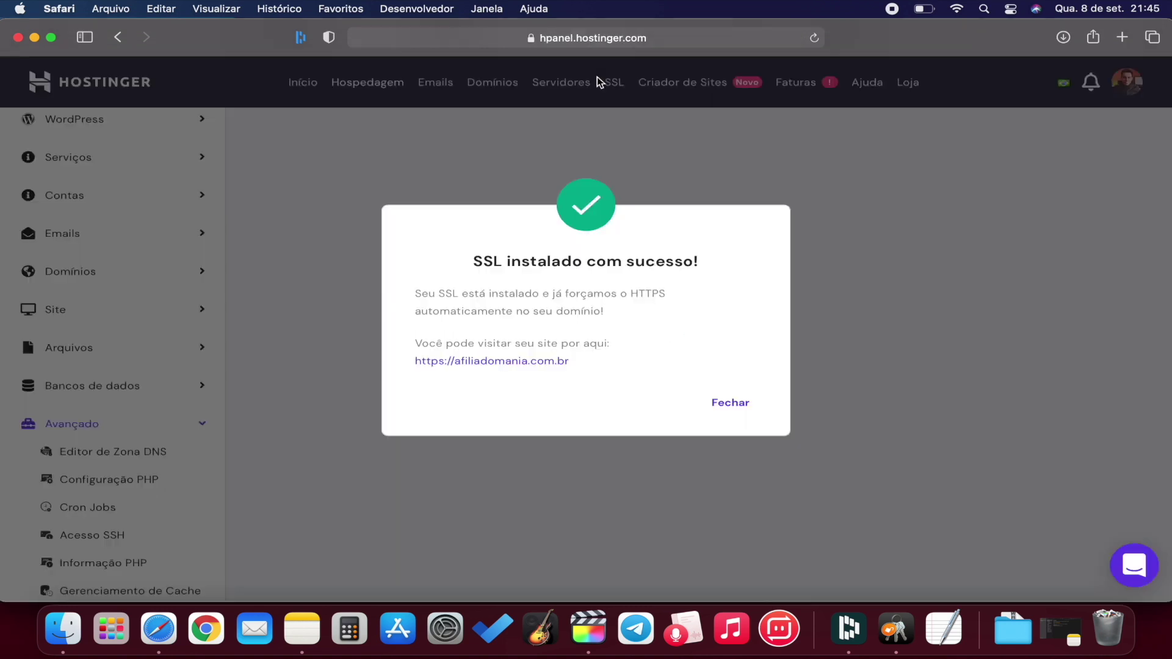
pyautogui.click(548, 363)
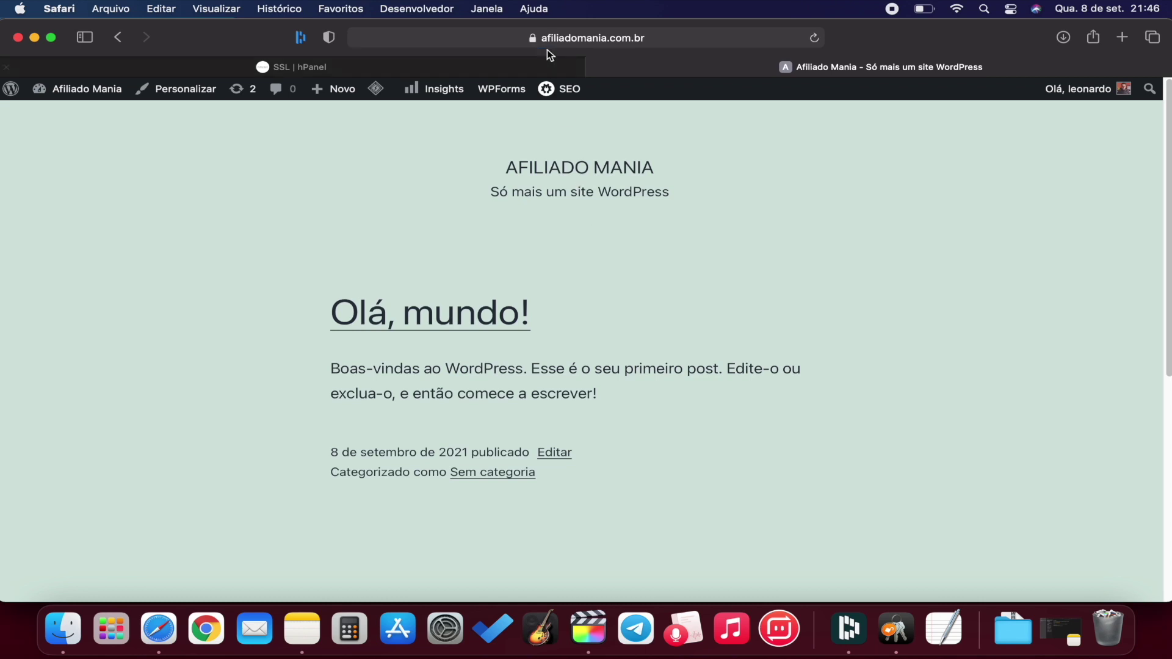
pyautogui.click(533, 41)
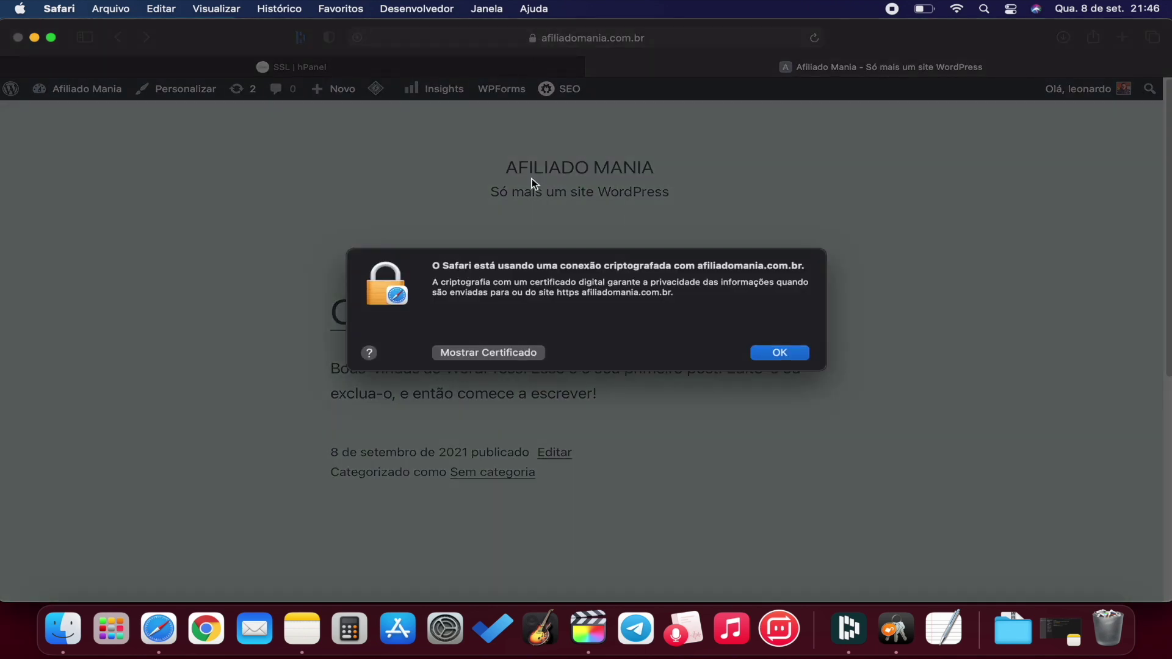
pyautogui.click(466, 350)
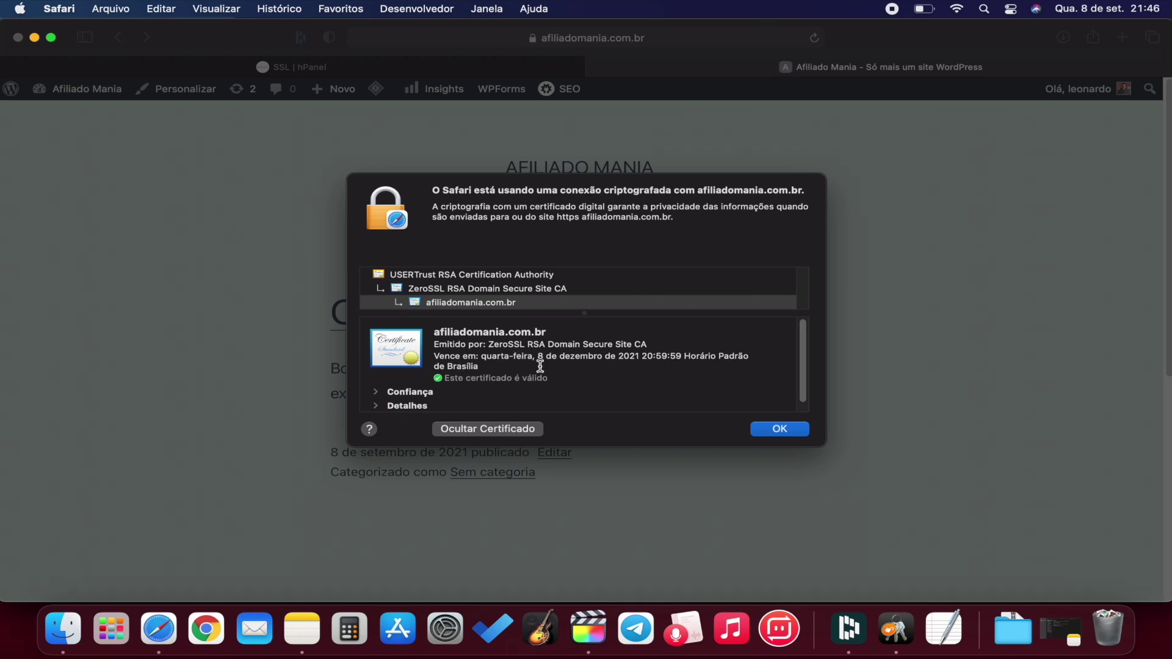
pyautogui.moveTo(538, 357); pyautogui.dragTo(619, 354)
pyautogui.click(669, 356)
pyautogui.click(777, 429)
pyautogui.scroll(-1, 458, 275)
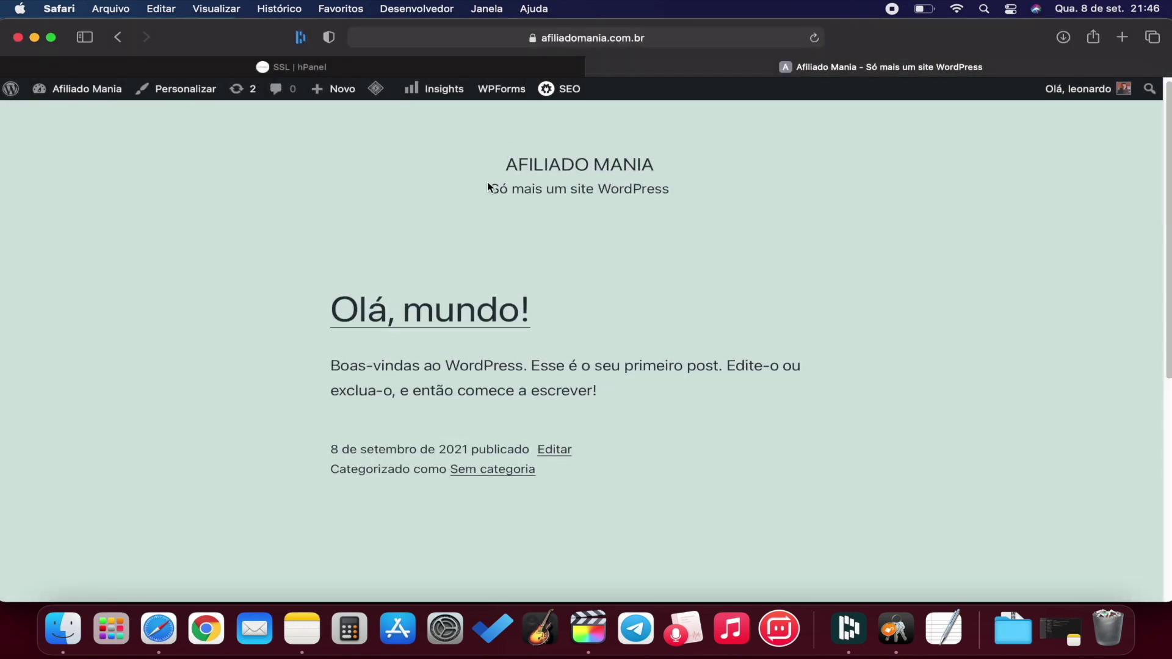